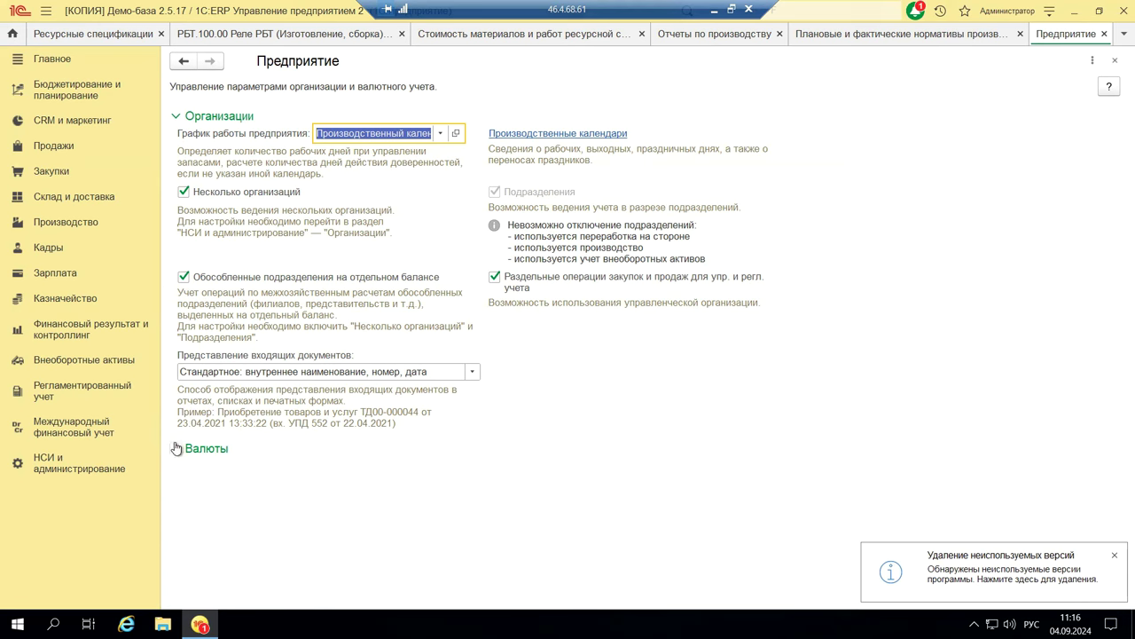
- Review the Валюты section of the Предприятие settings and close the settings page
click(175, 448)
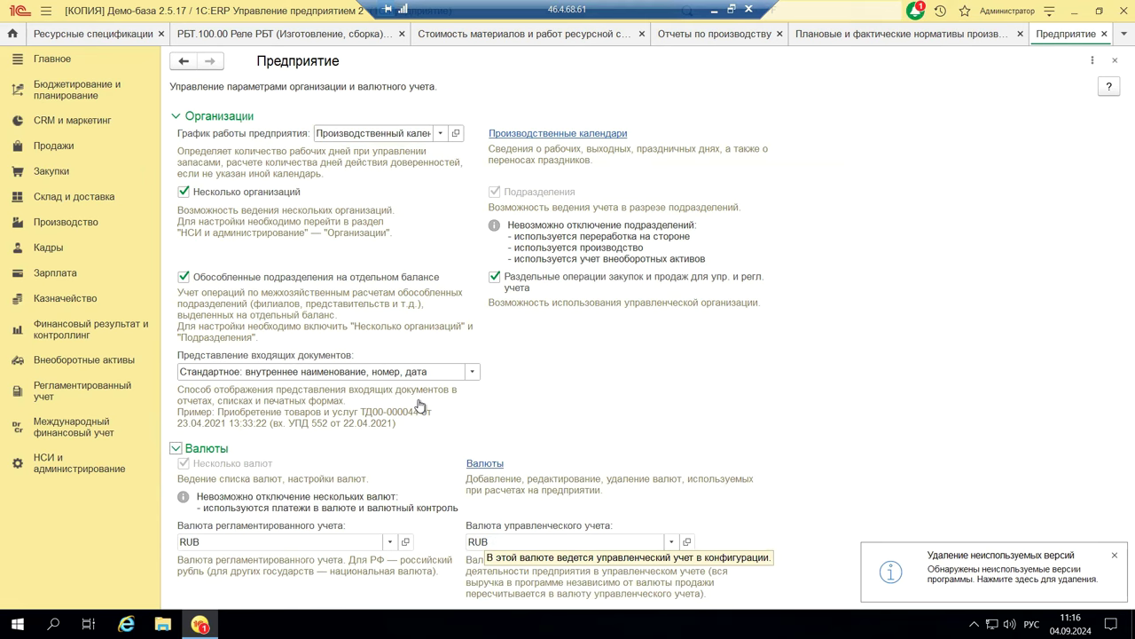
click(1116, 62)
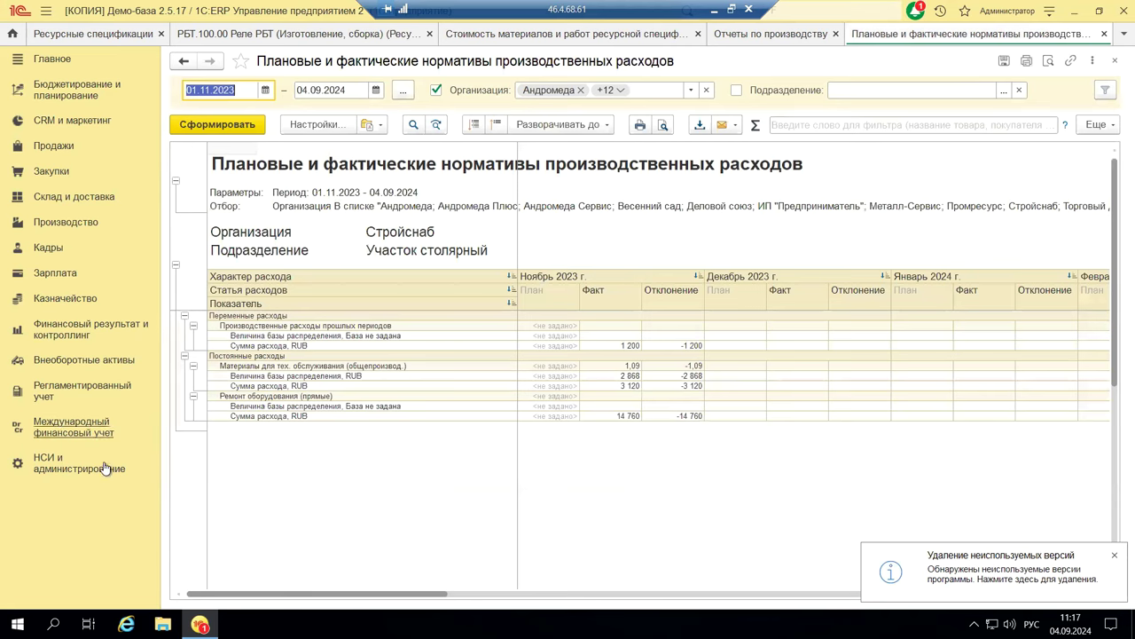
- View the Участок столярный department card from Структура предприятия, and close both the card and the structure list
click(55, 473)
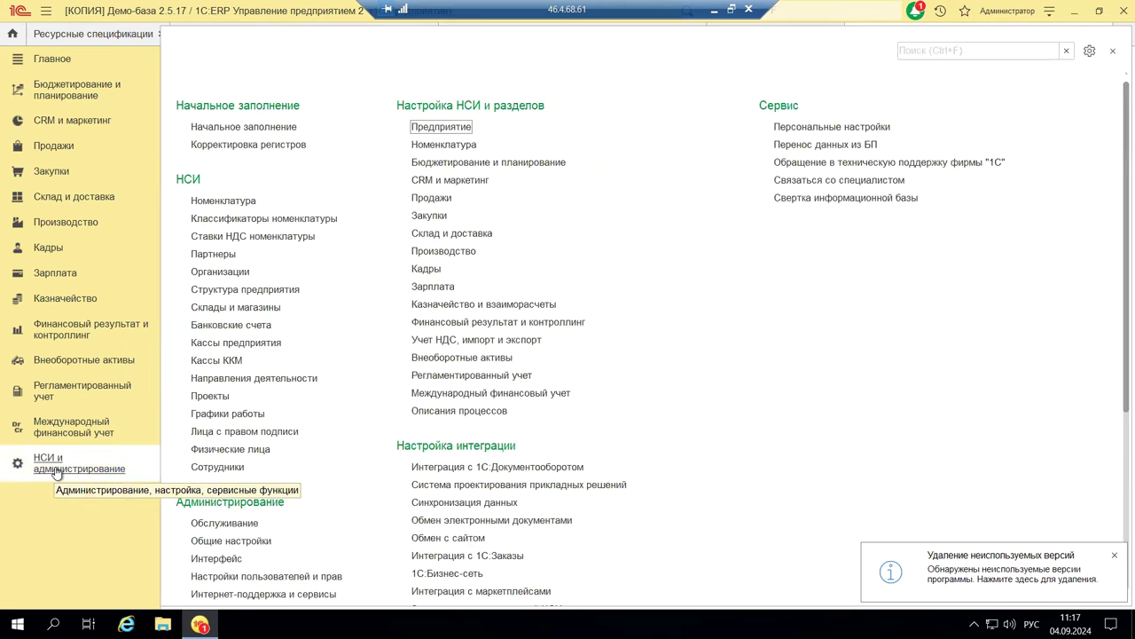
click(214, 291)
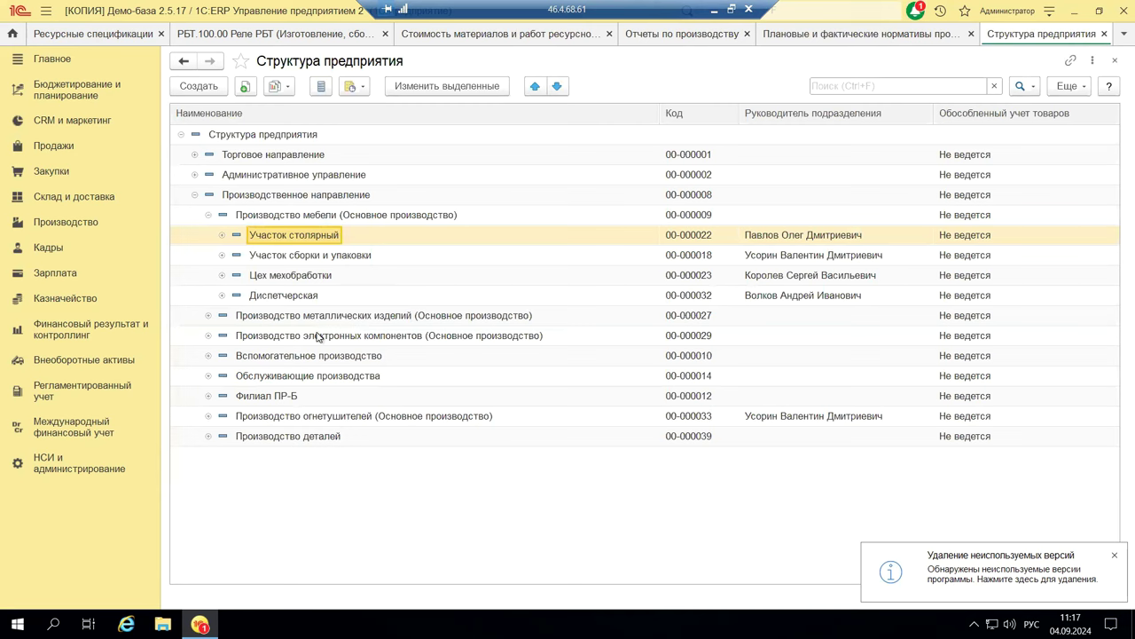
double_click(271, 235)
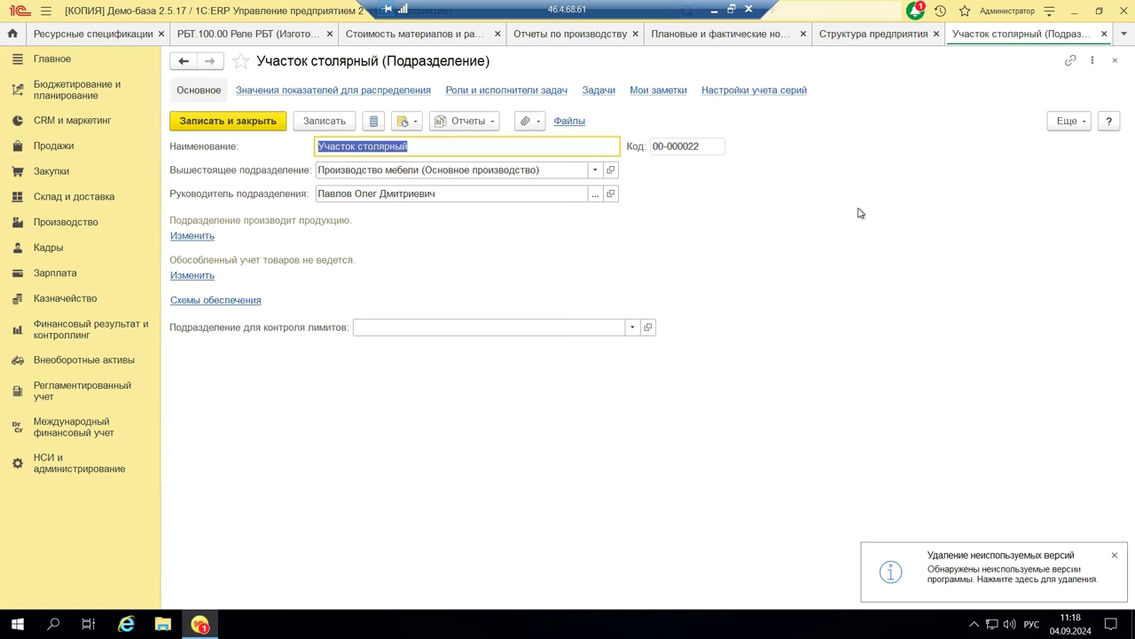
click(1116, 65)
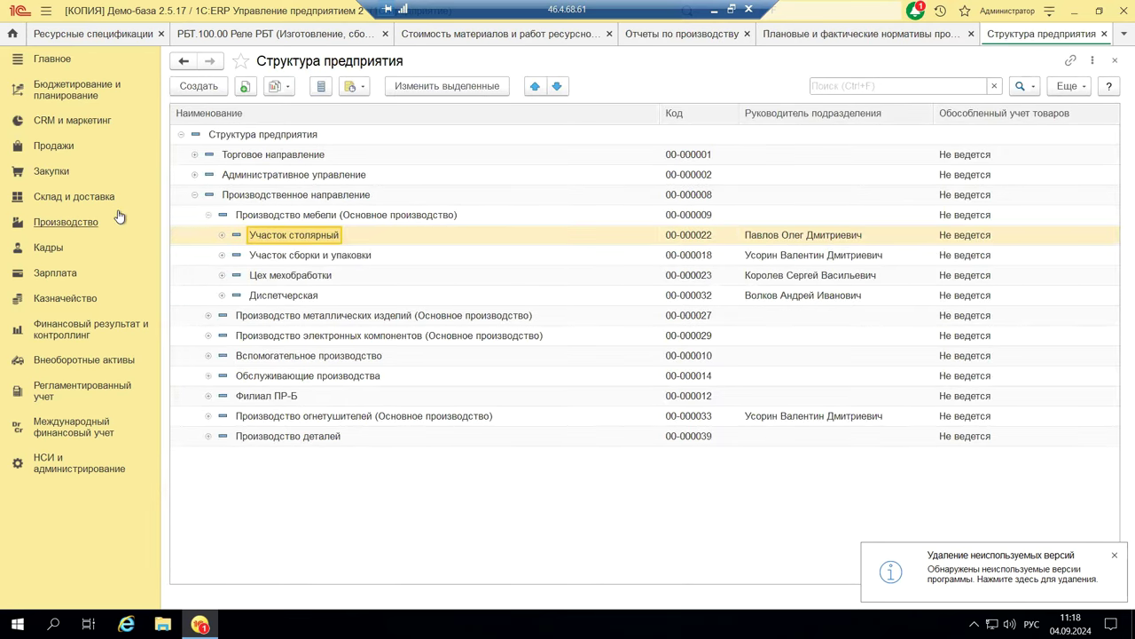
click(1116, 64)
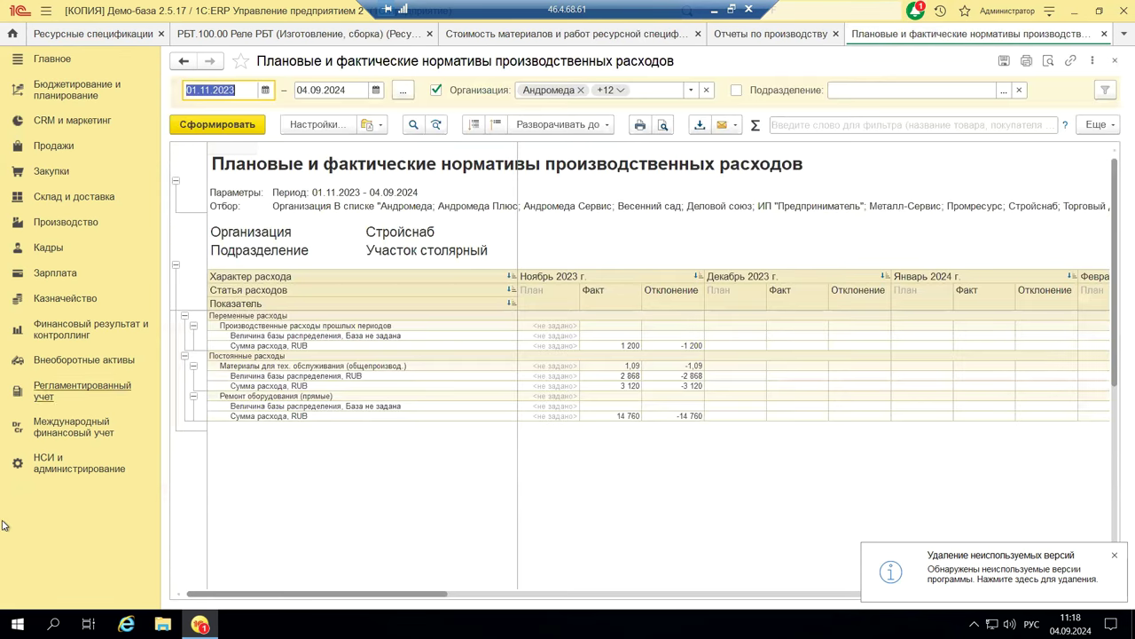
- Review the Производство section of the production settings, including the specification assignment parameters, and close the page without changes
click(75, 463)
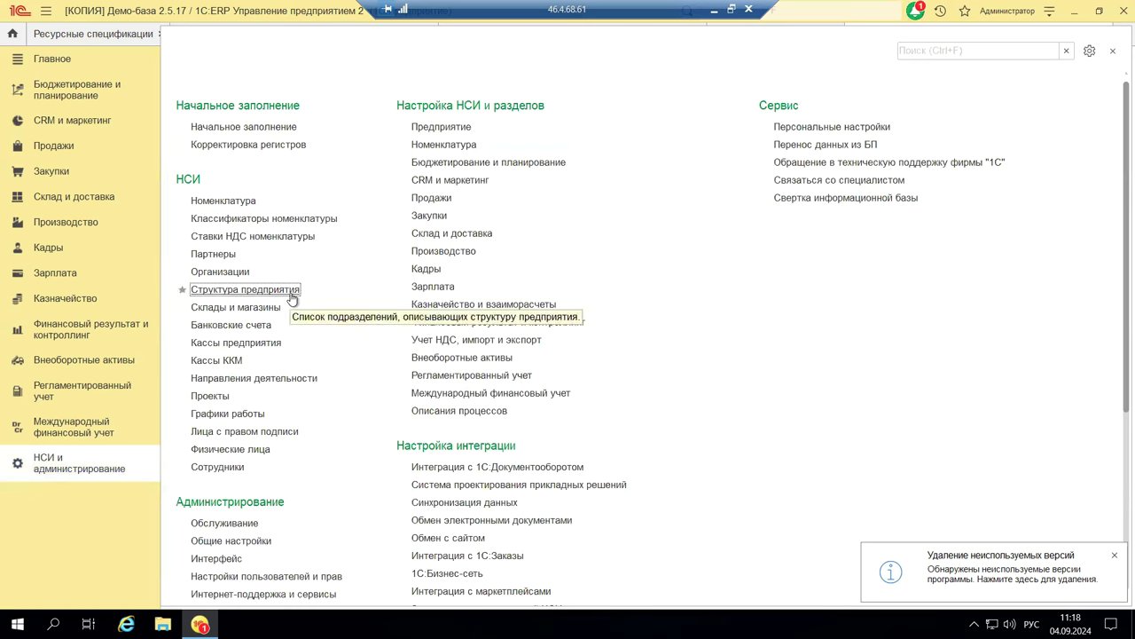
click(452, 253)
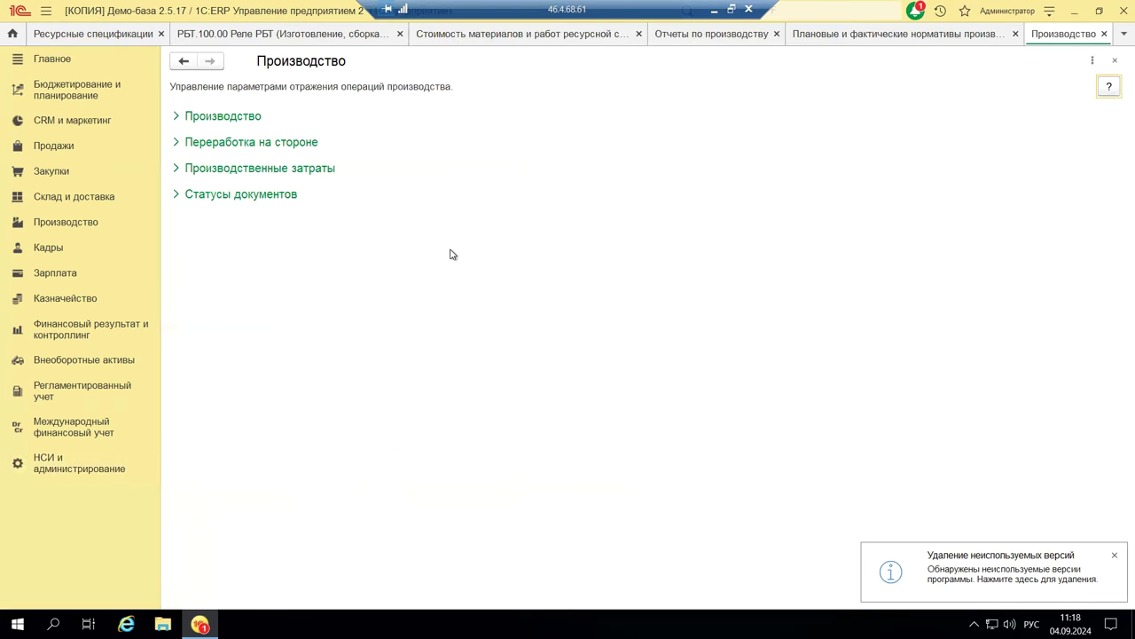
click(181, 117)
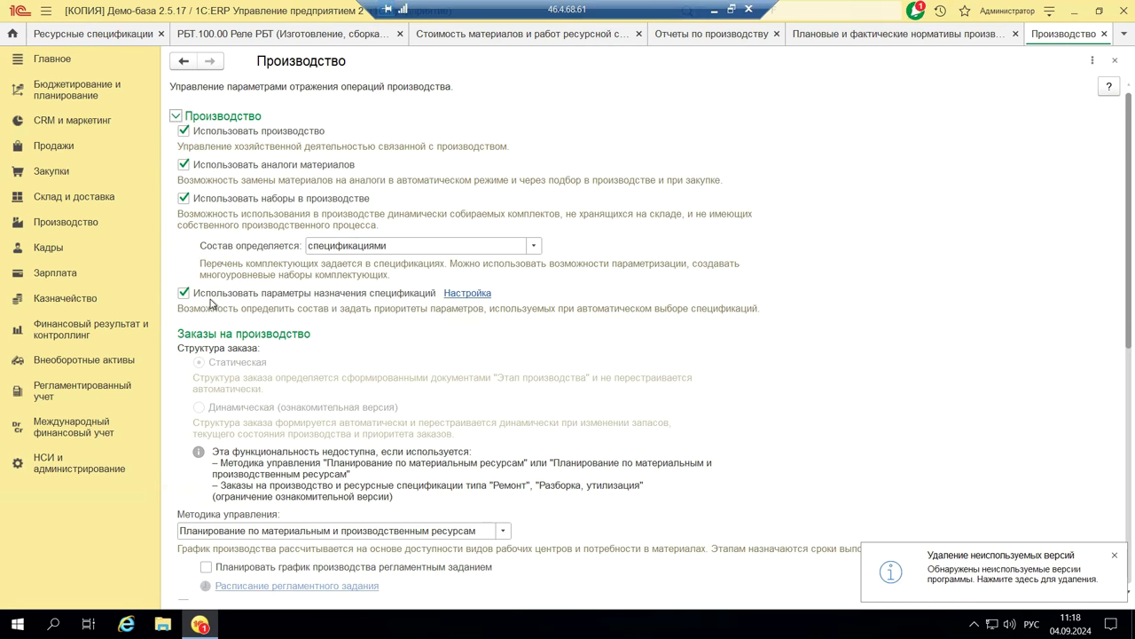
click(468, 294)
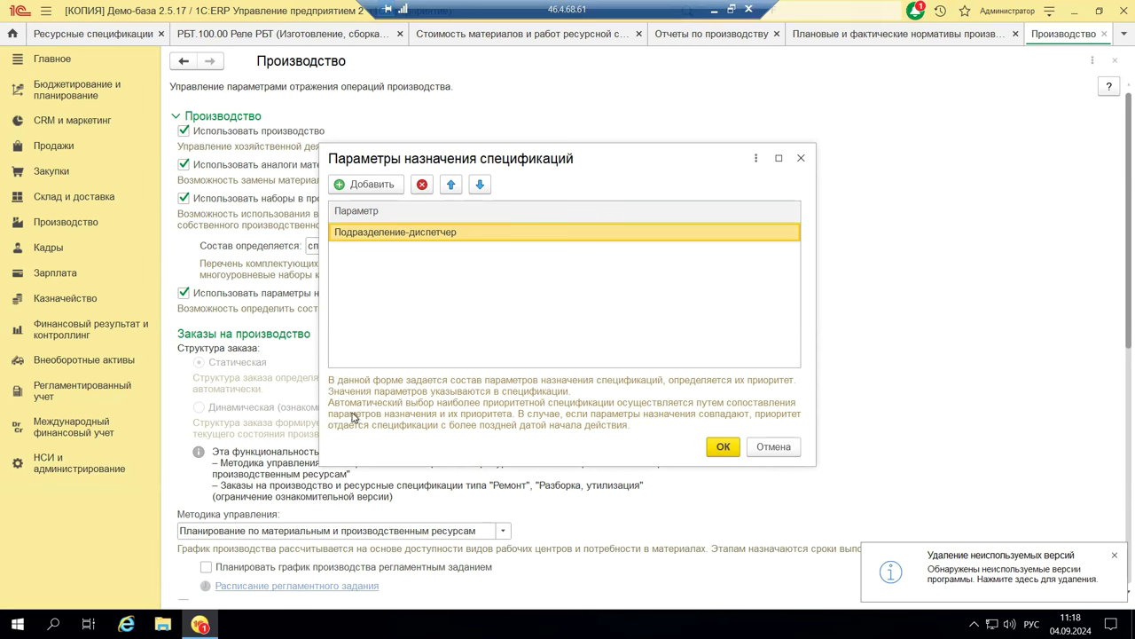
click(803, 160)
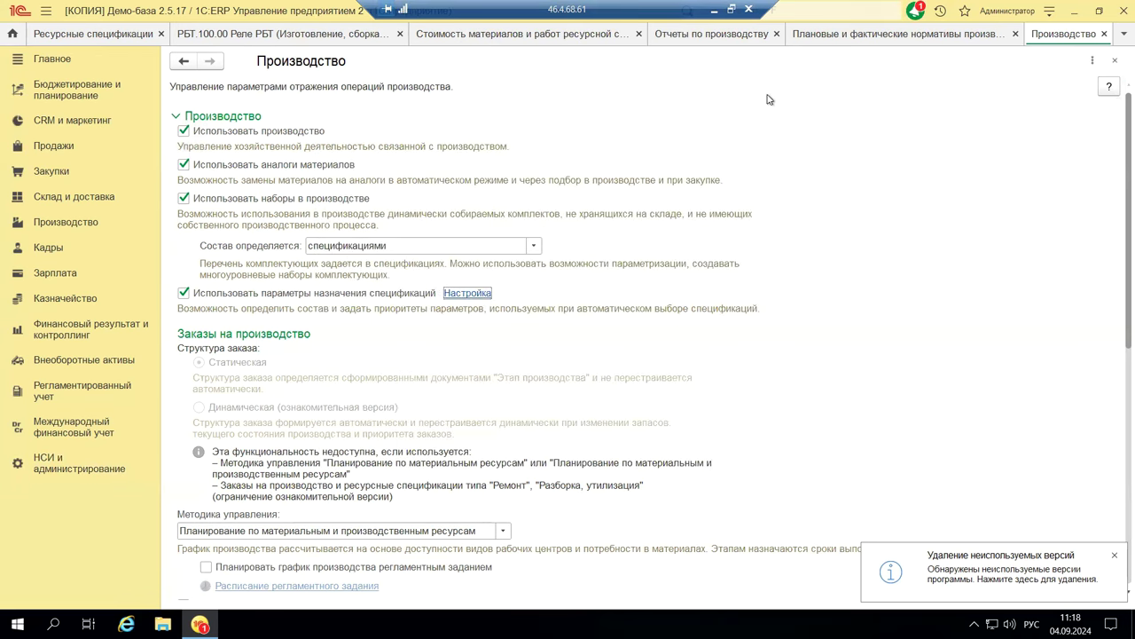
click(1105, 34)
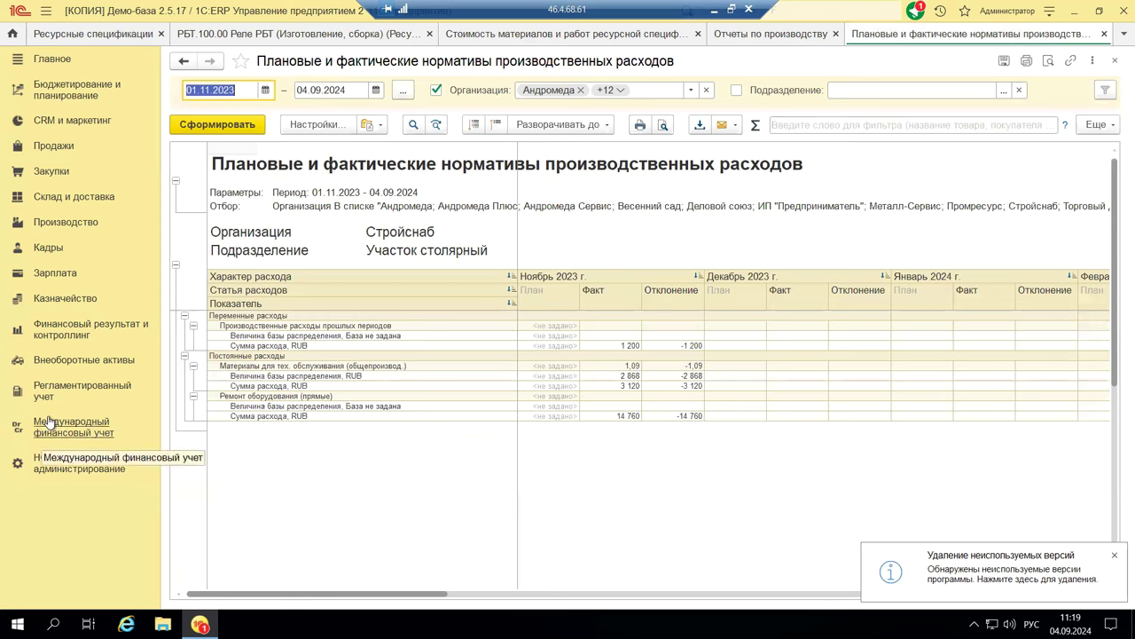
click(44, 468)
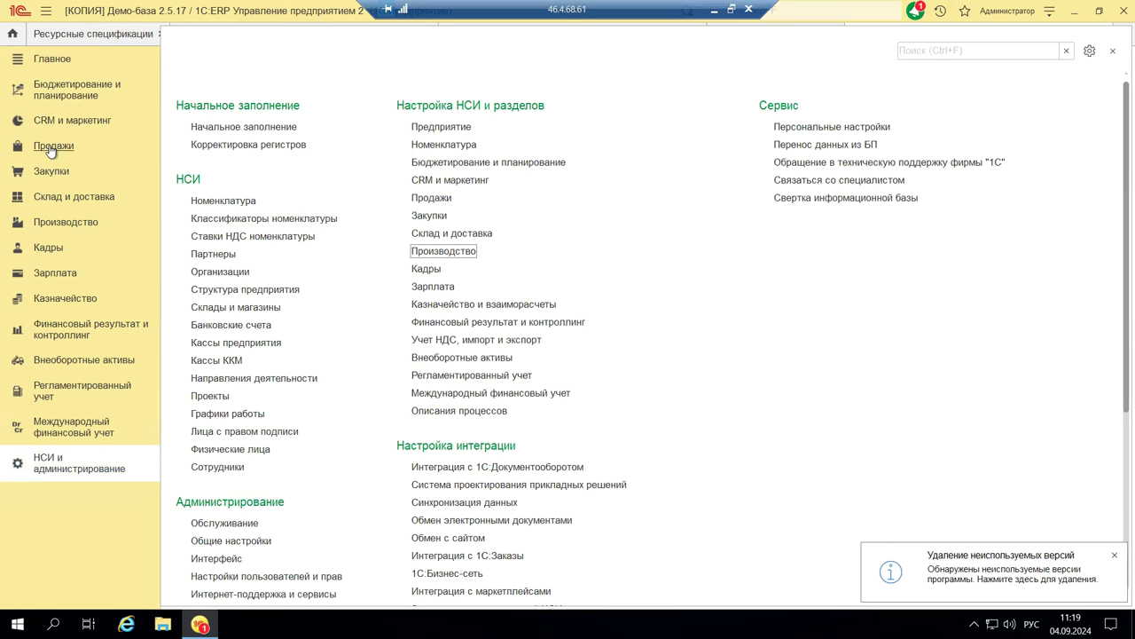
click(36, 226)
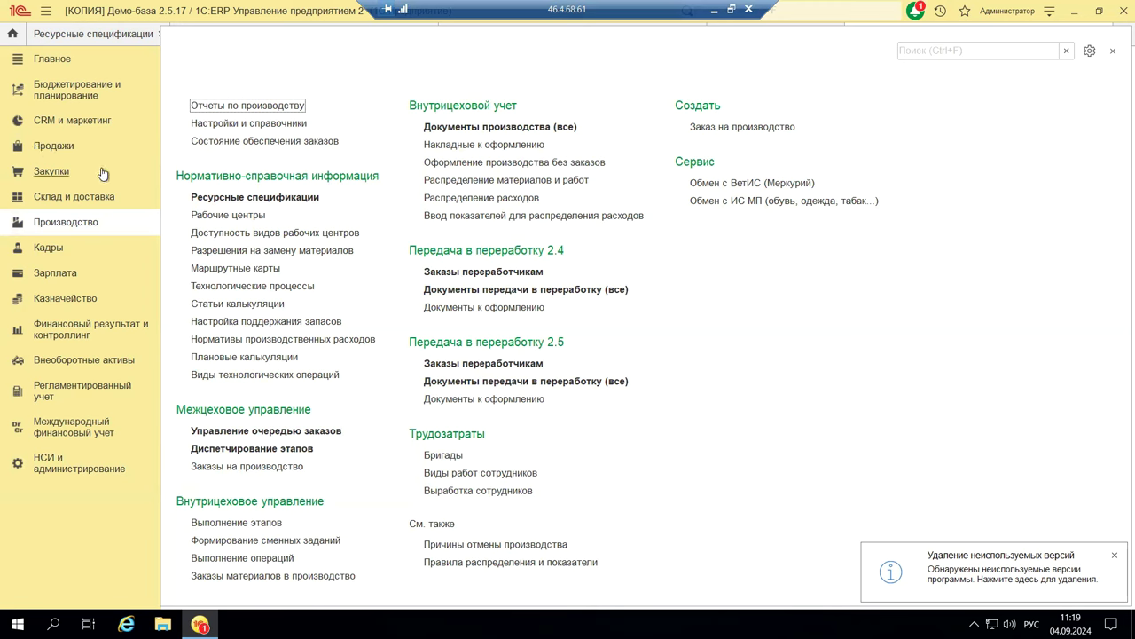
click(53, 147)
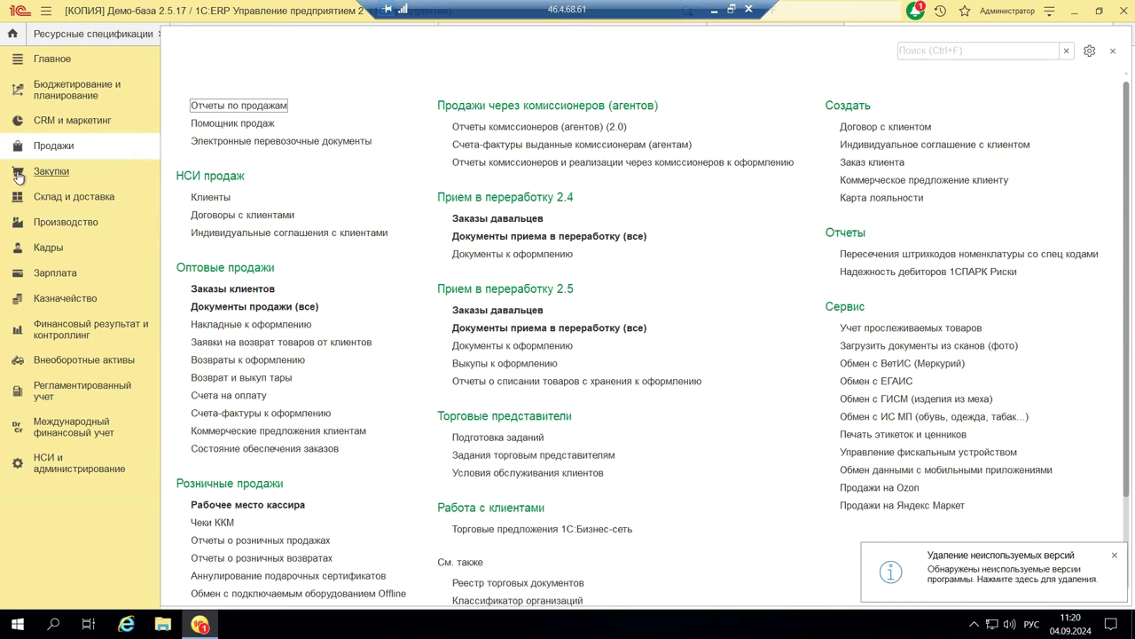
click(64, 174)
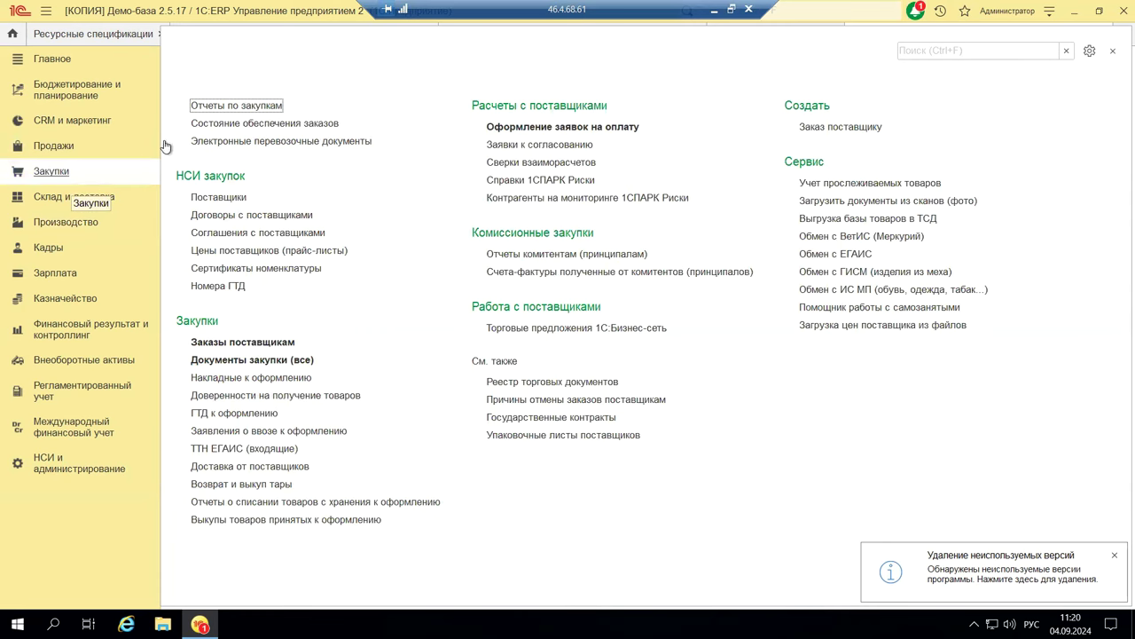
click(80, 148)
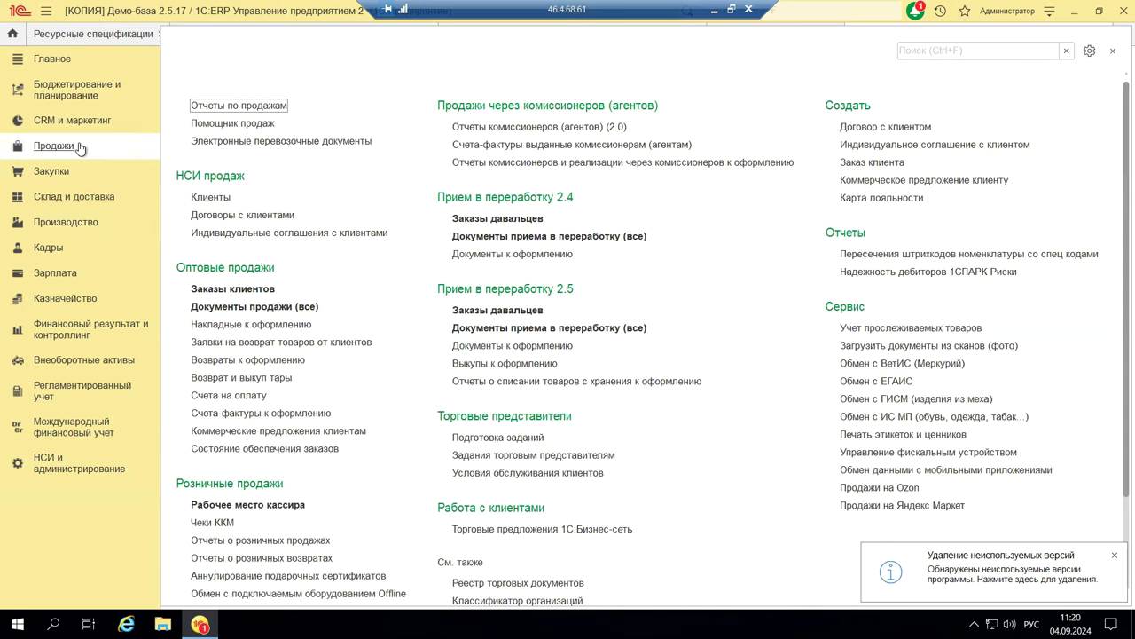
- View the Настройки и справочники page of the production section and close it
click(54, 223)
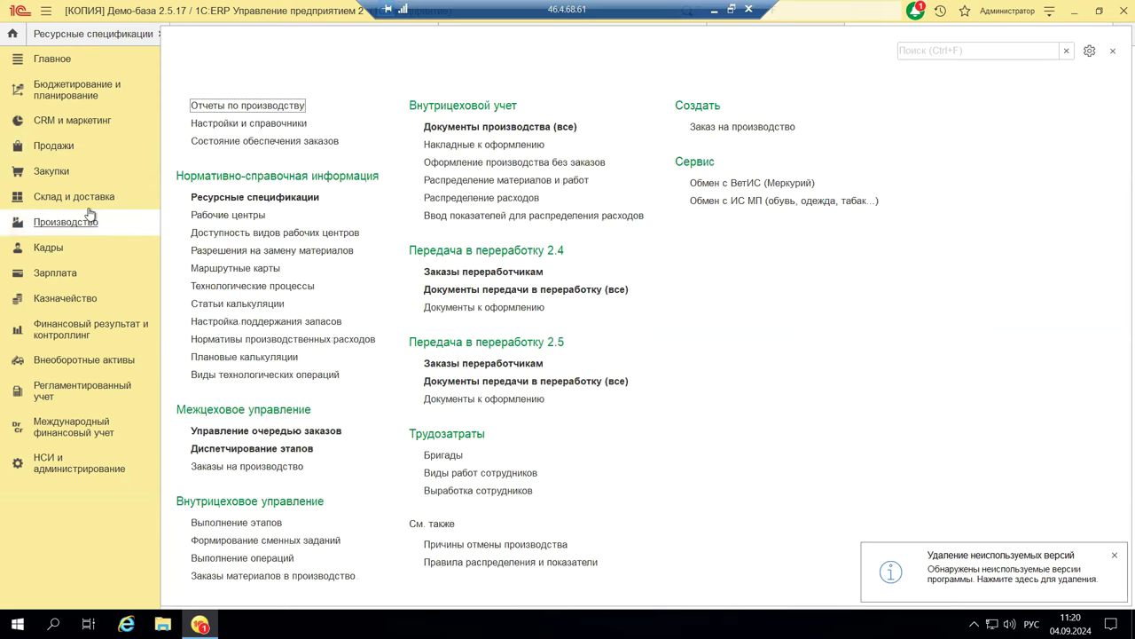
click(246, 124)
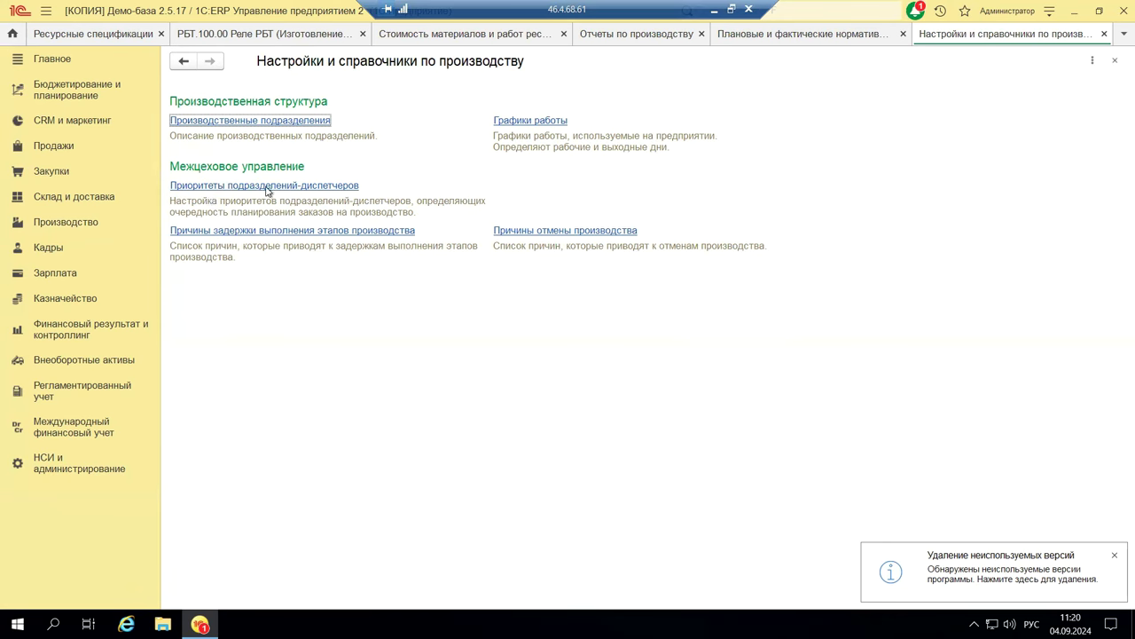
click(1115, 62)
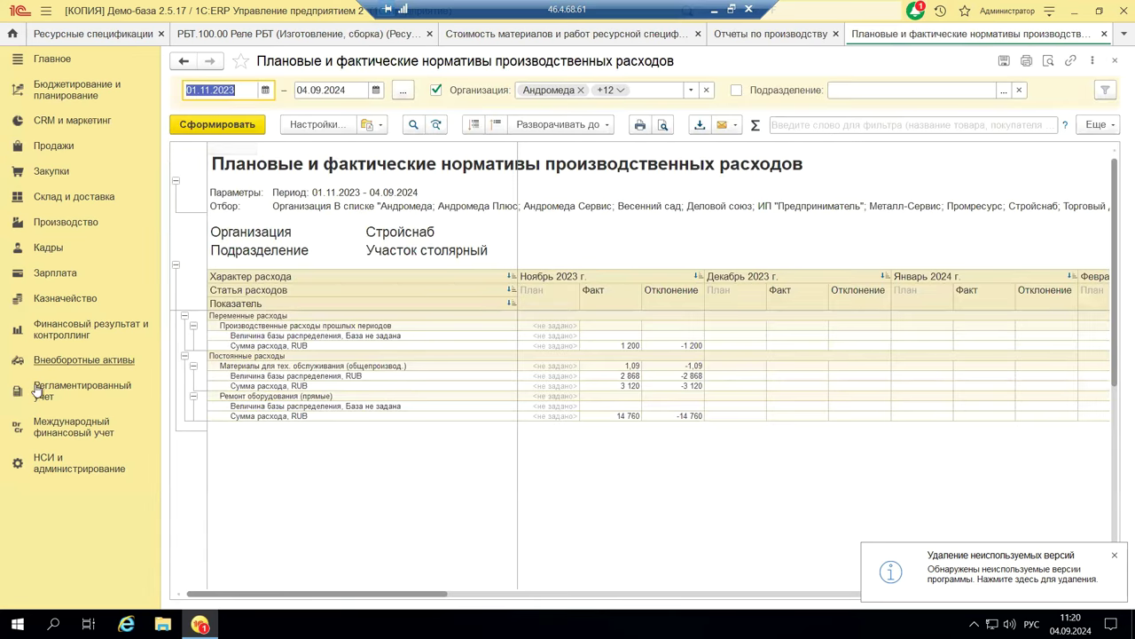
- Open the resource specification Огнетушитель порошковый ОП-10 from the Огнетушители group of Ресурсные спецификации
click(47, 228)
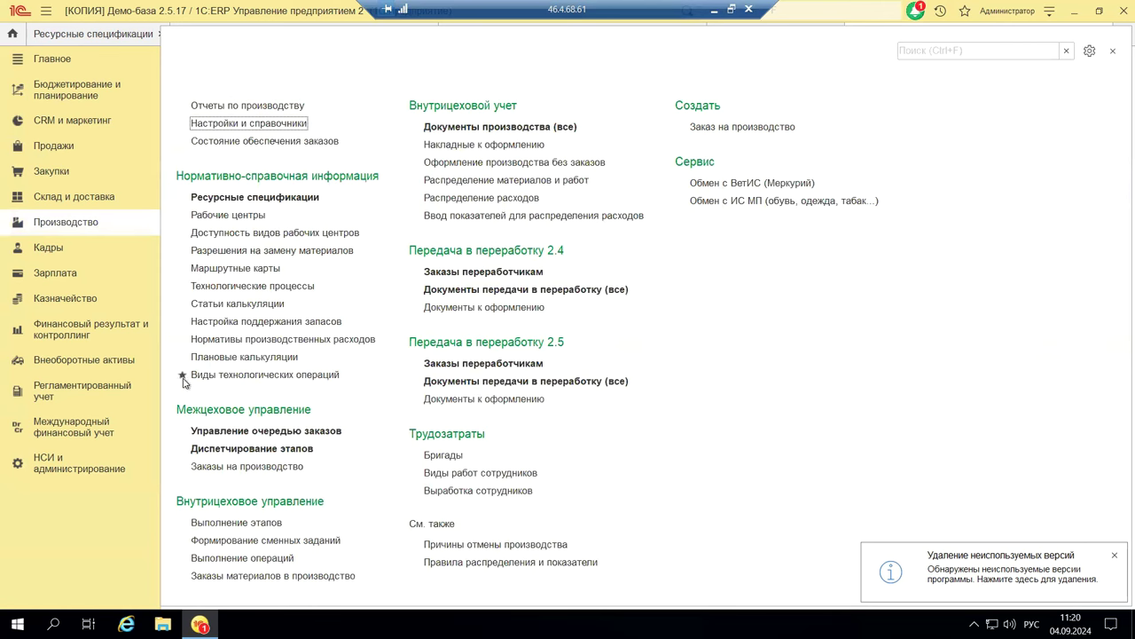
click(232, 250)
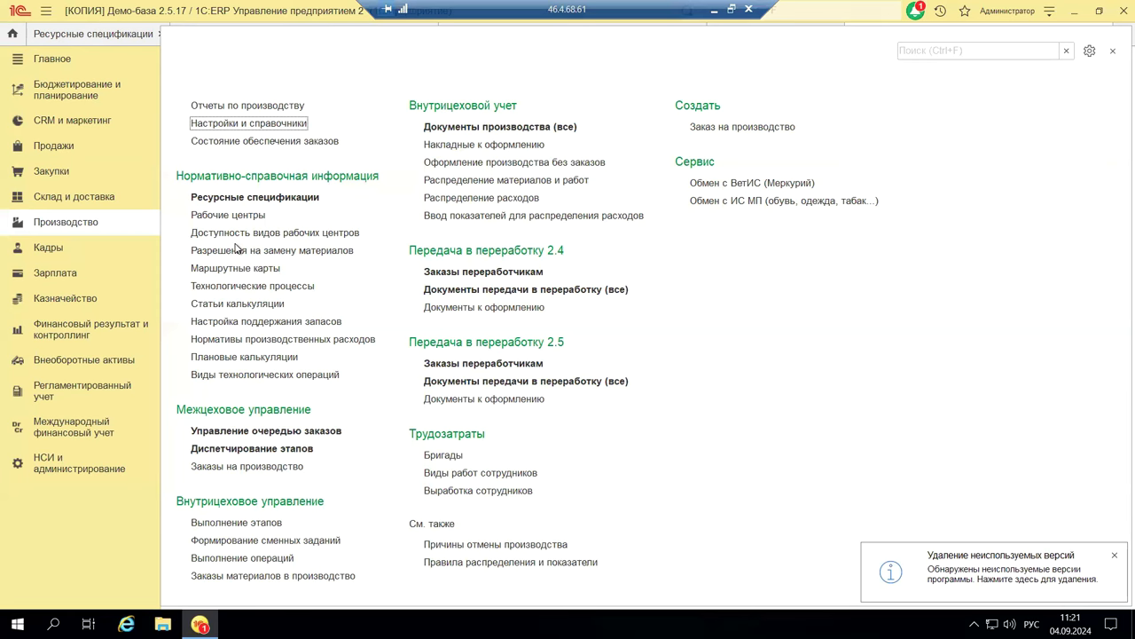
click(232, 197)
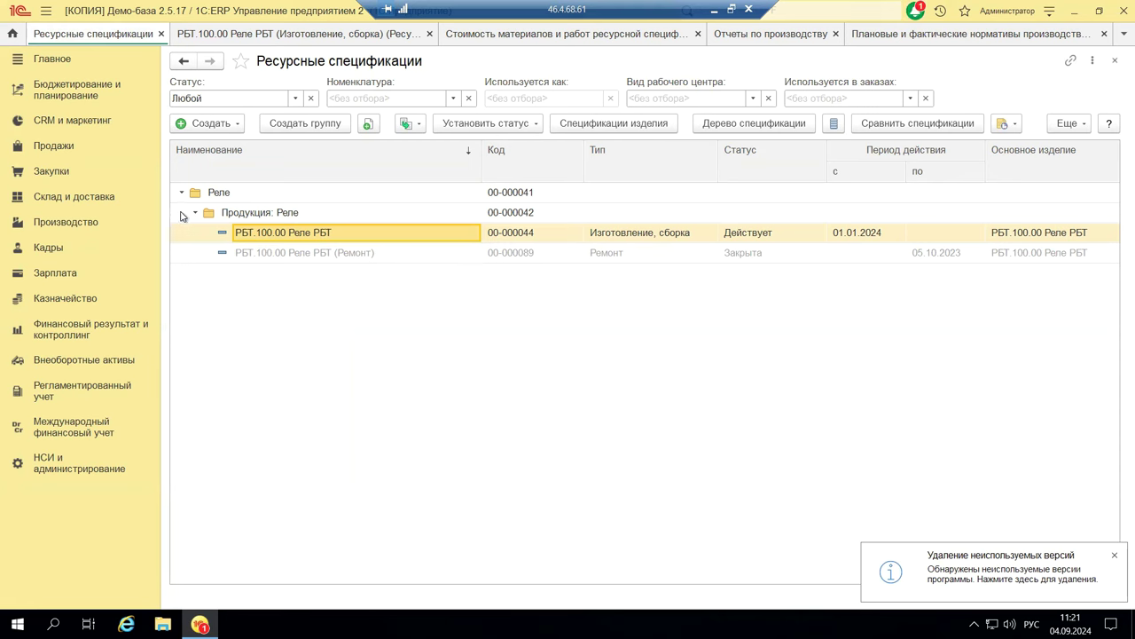
click(197, 214)
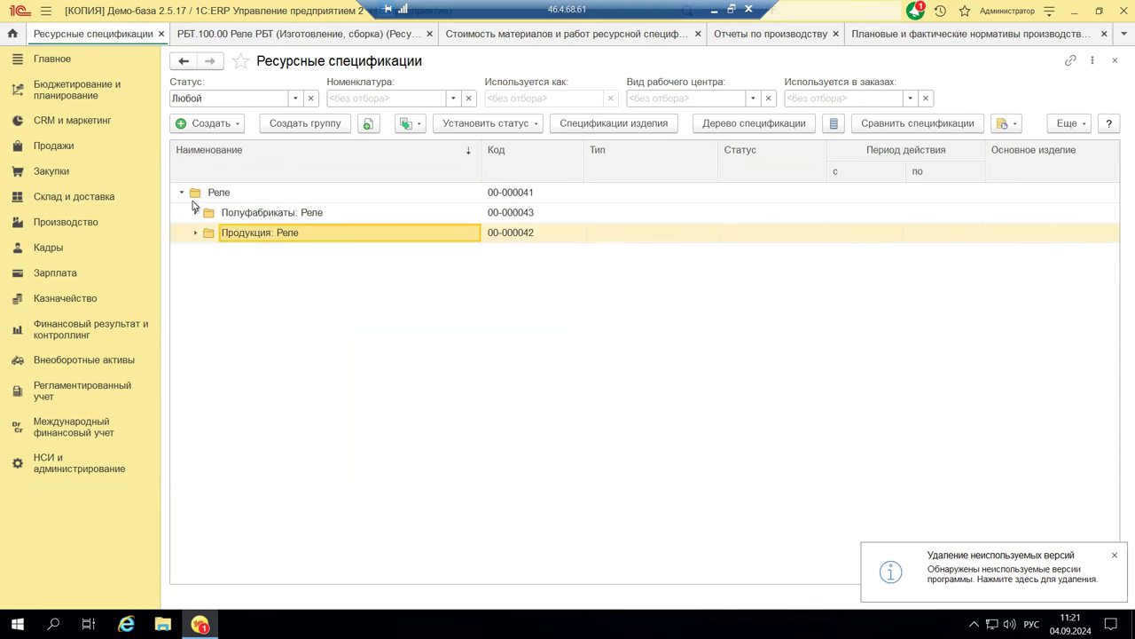
click(182, 194)
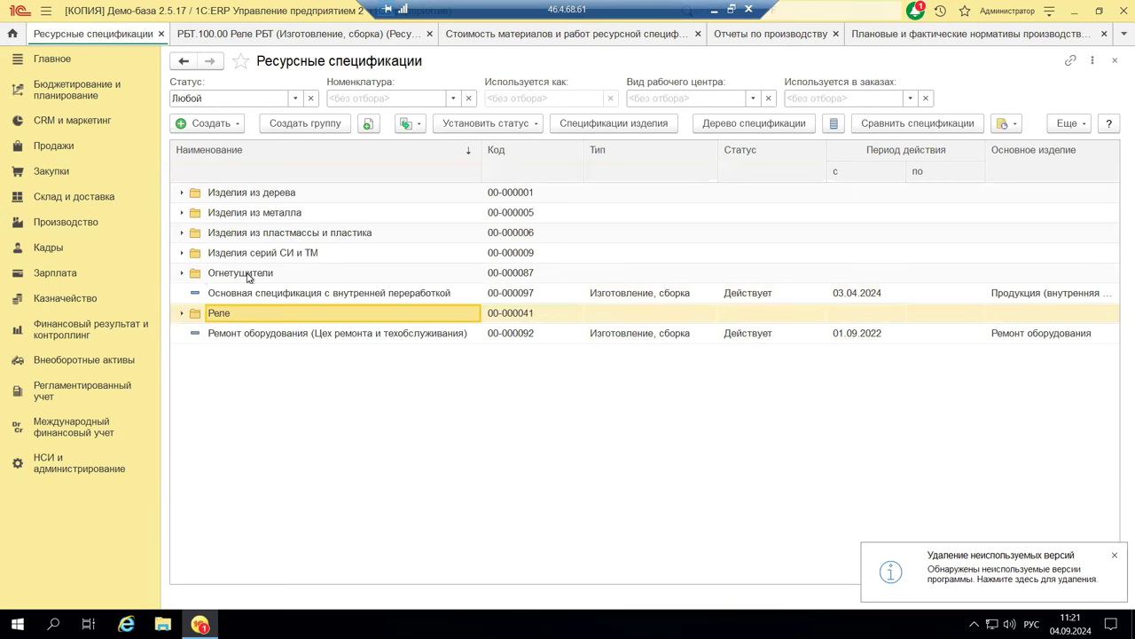
click(180, 276)
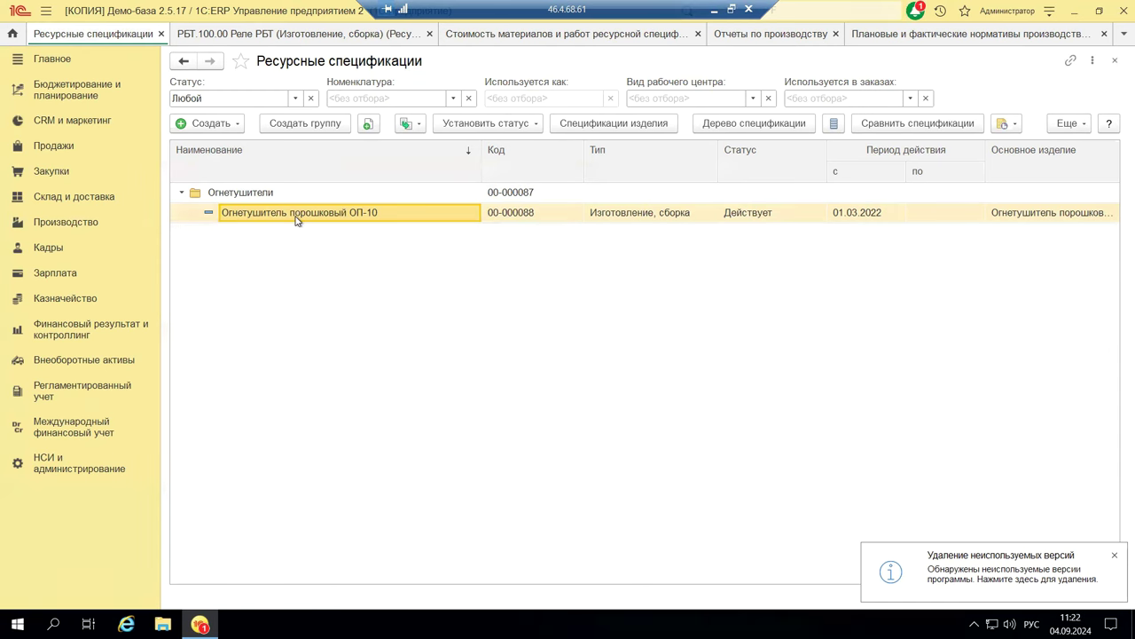
double_click(227, 219)
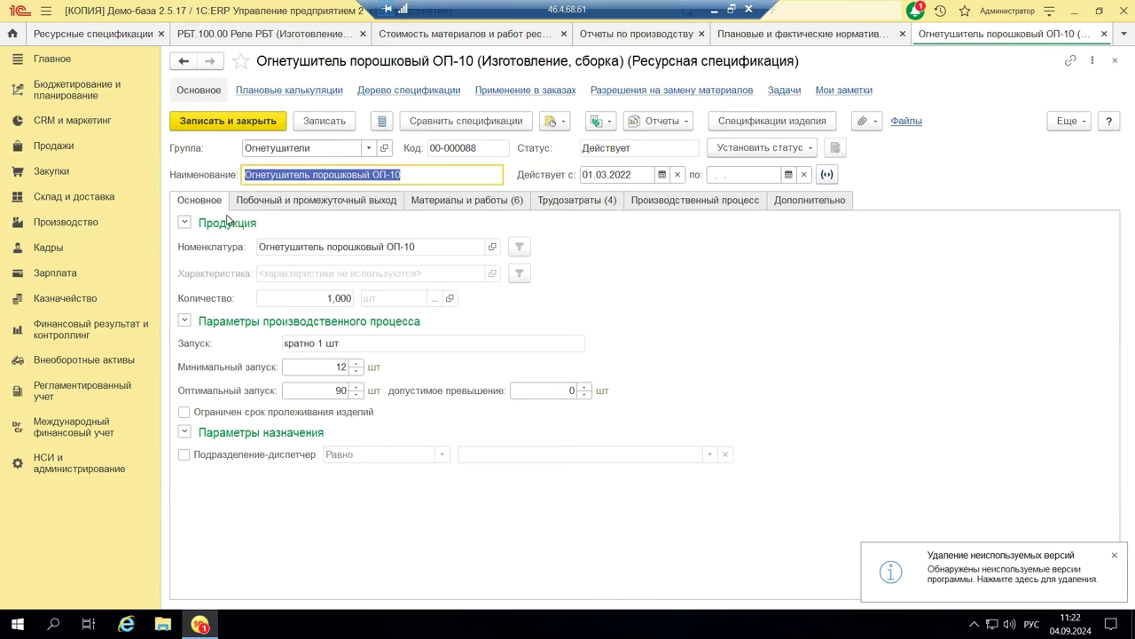
- Return to the resource specifications list, collapse the Огнетушители group and display the specification types available for creation
click(60, 222)
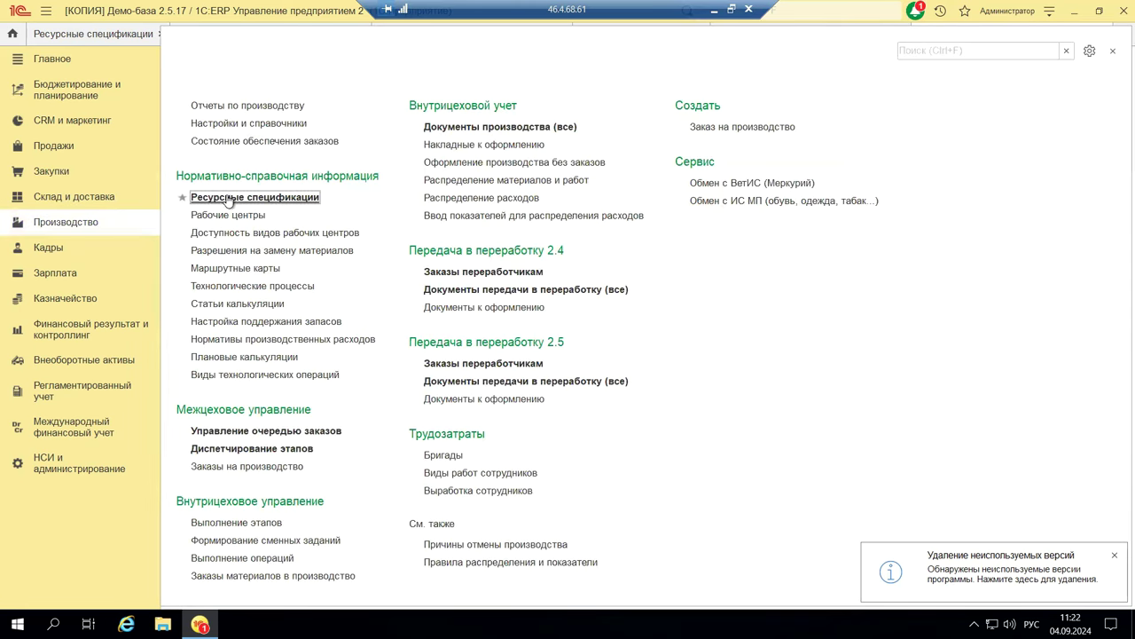
click(230, 196)
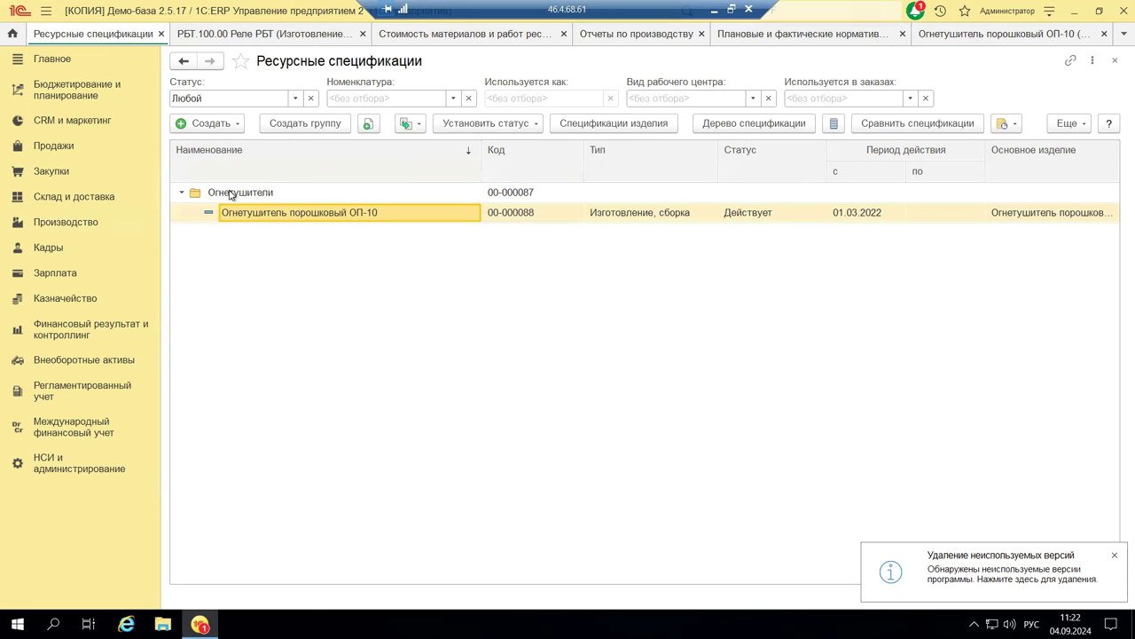
click(180, 196)
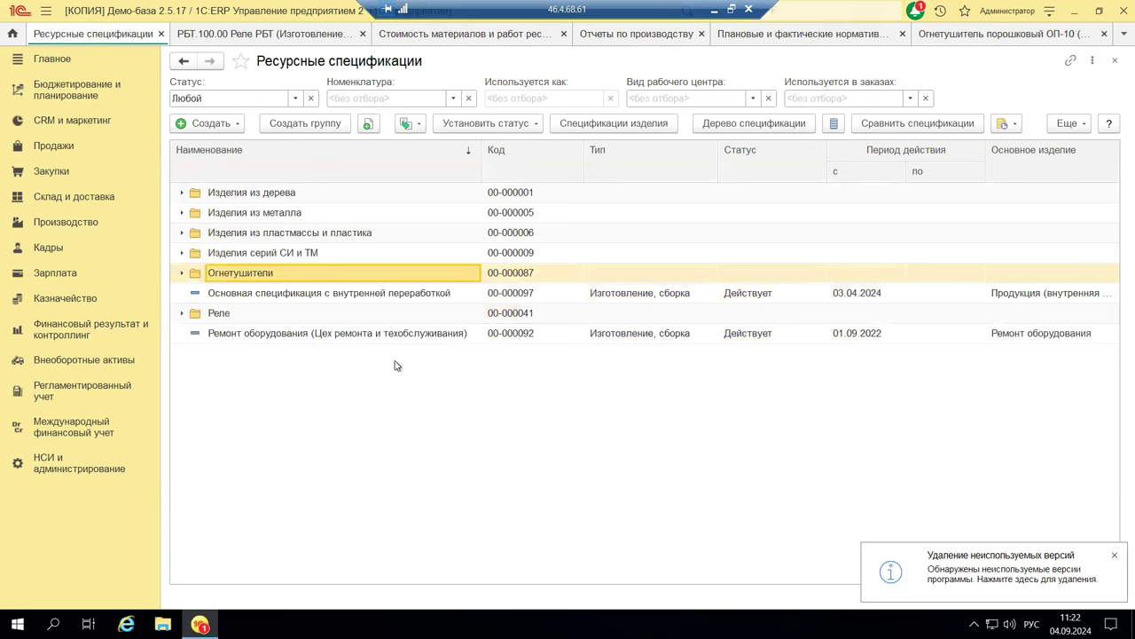
click(195, 127)
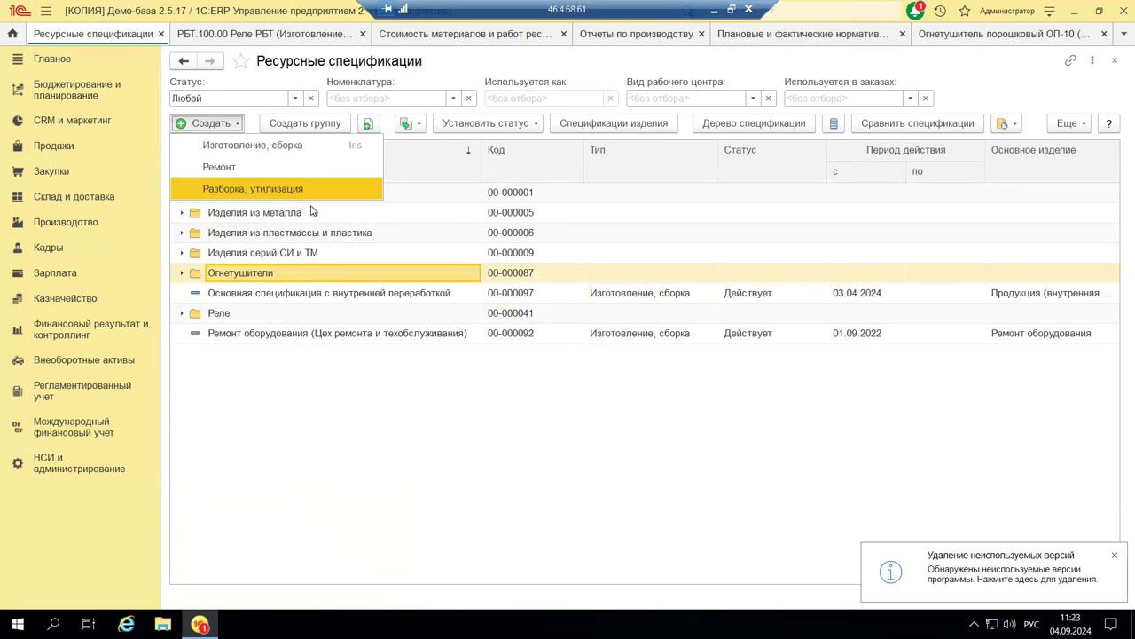
- Switch to the PowerPoint presentation and show slide 7 with the list of Ресурсные спецификации
click(715, 10)
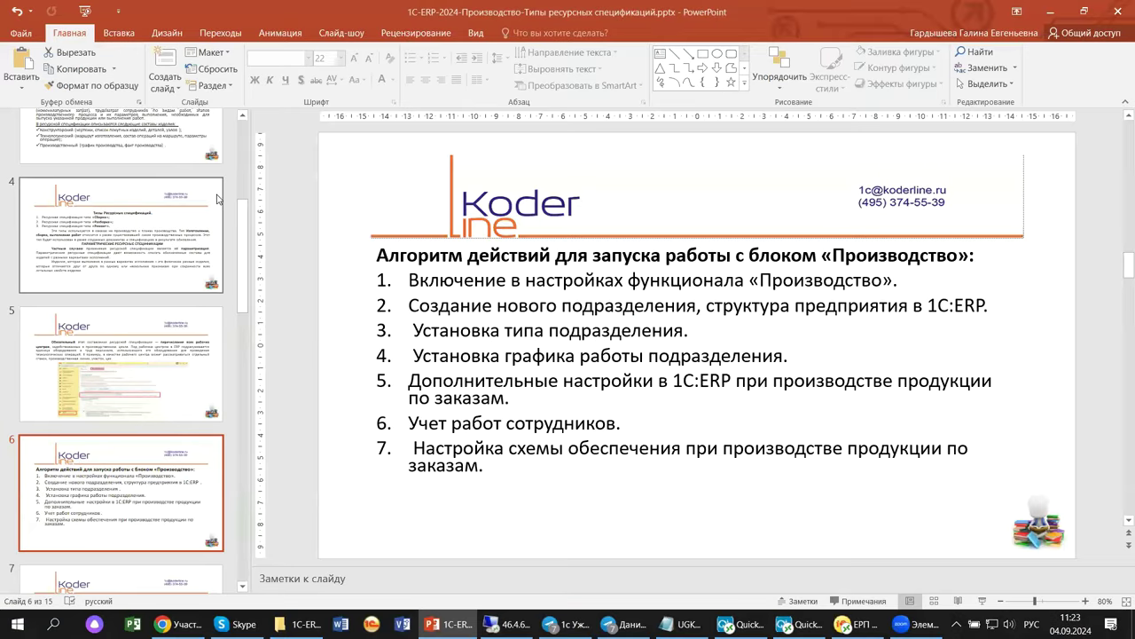
scroll(113, 230, down, 1)
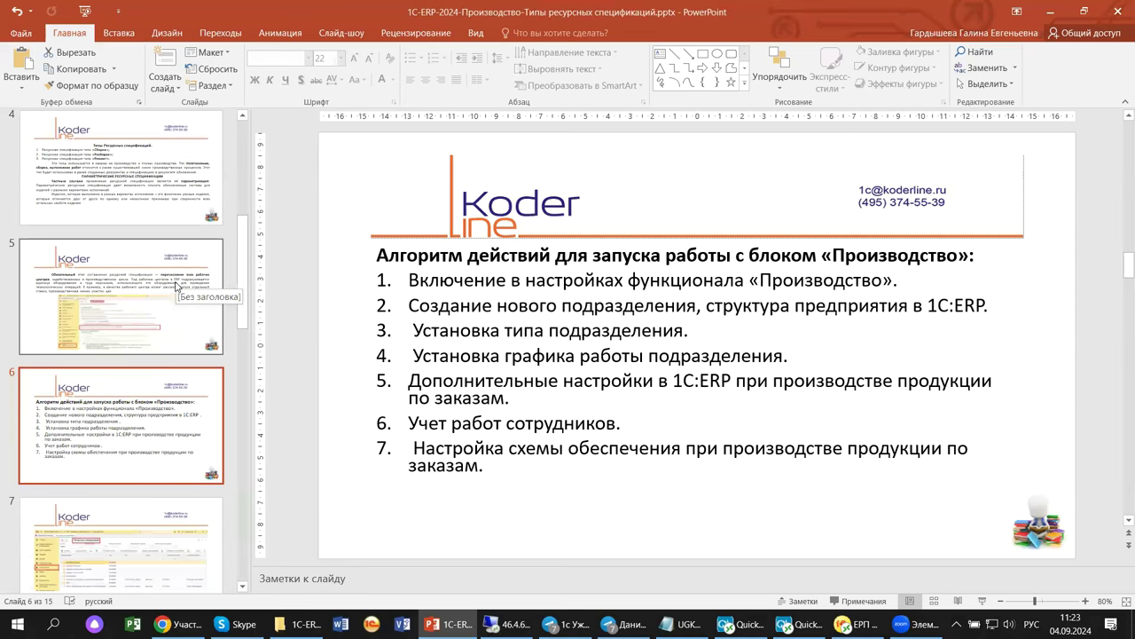
scroll(176, 287, down, 3)
scroll(176, 286, up, 1)
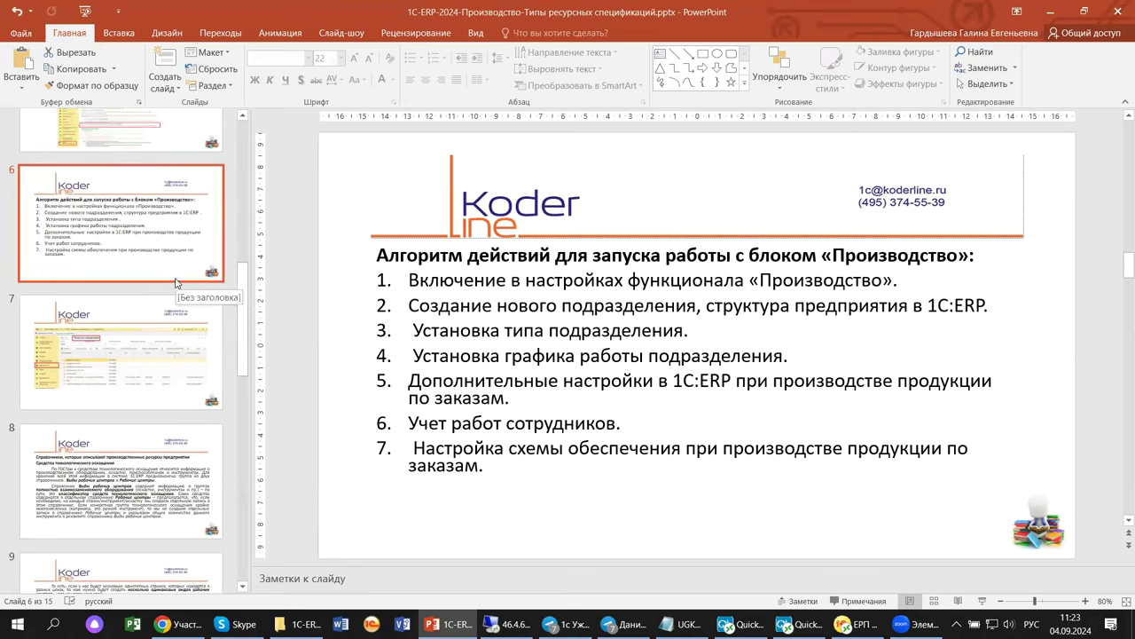
click(109, 380)
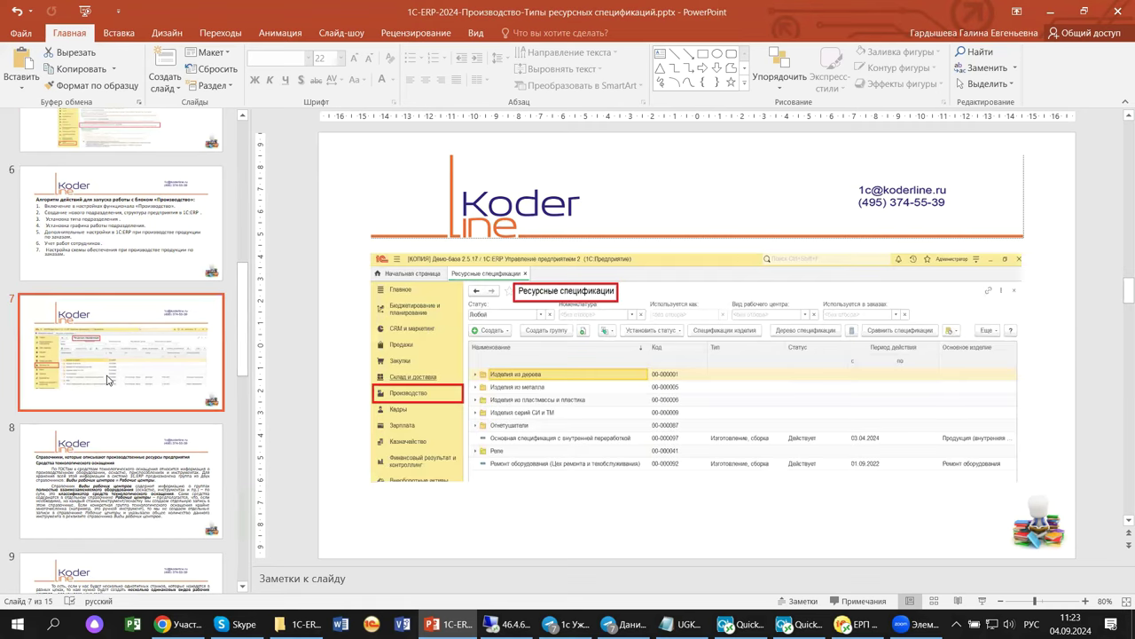
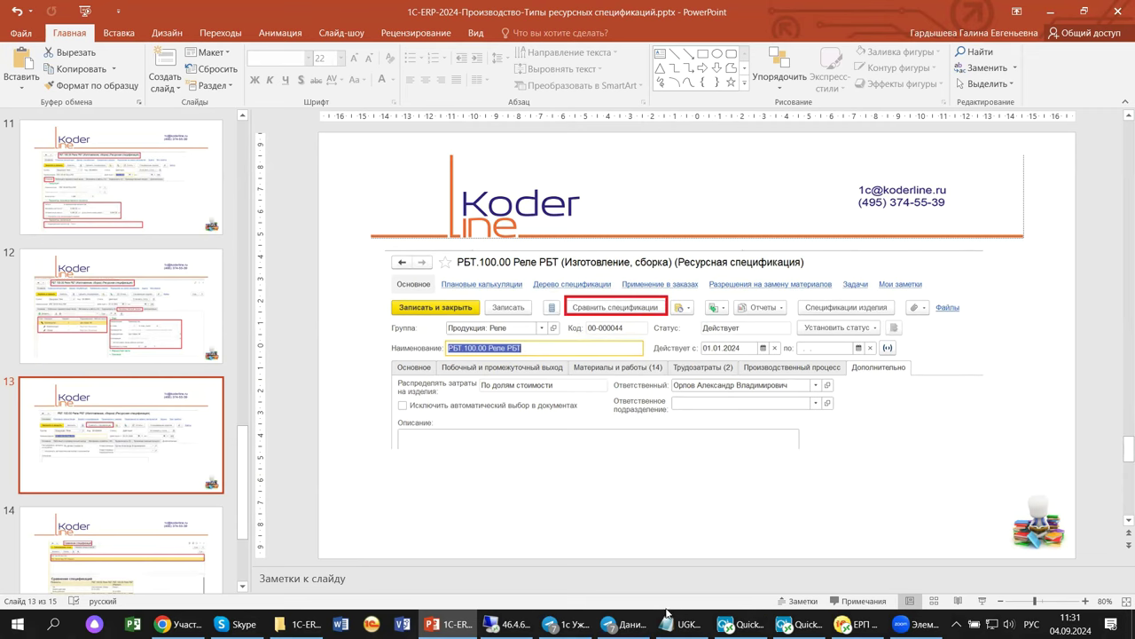
- Switch back to the remote 1C:ERP session and open the resource specification Ремонт оборудования (Цех ремонта и техобслуживания)
mouse_move(508, 623)
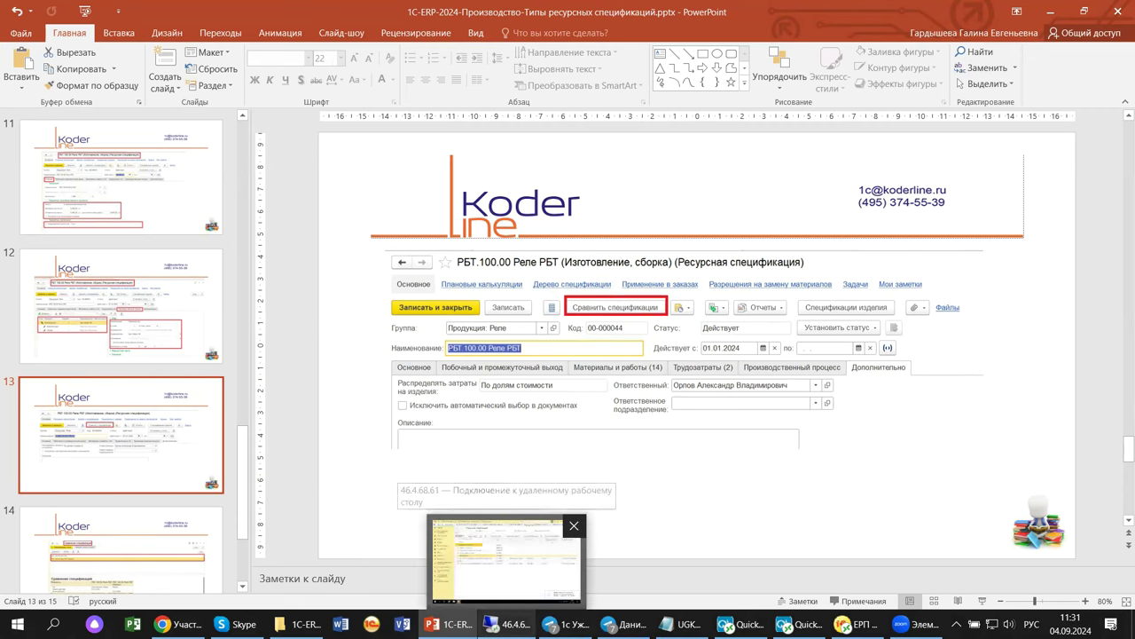
click(506, 559)
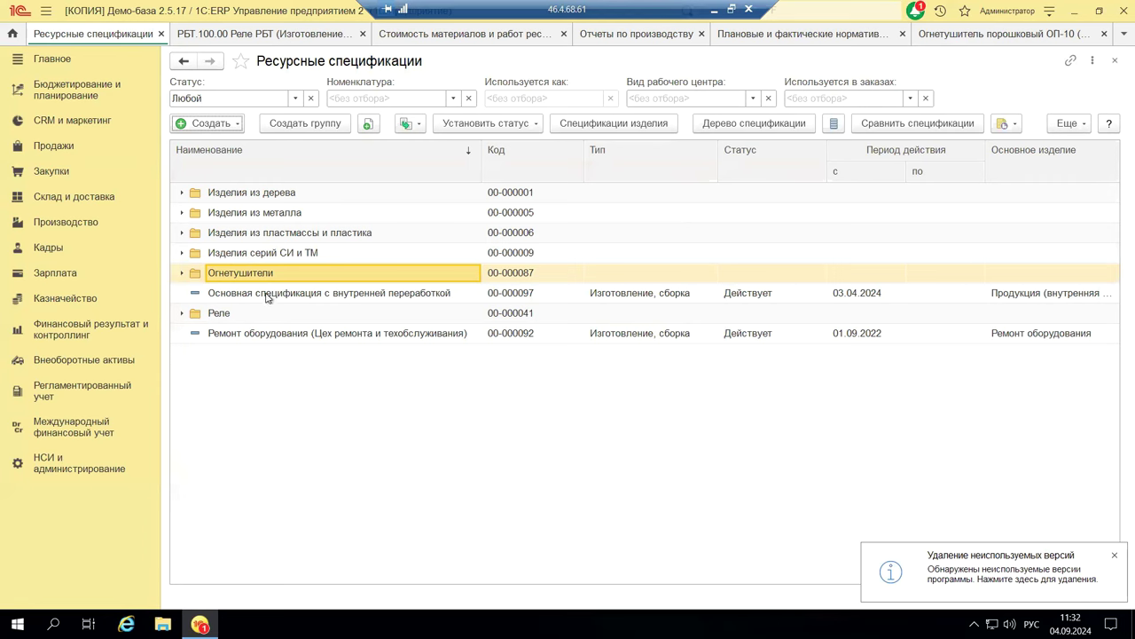
click(263, 334)
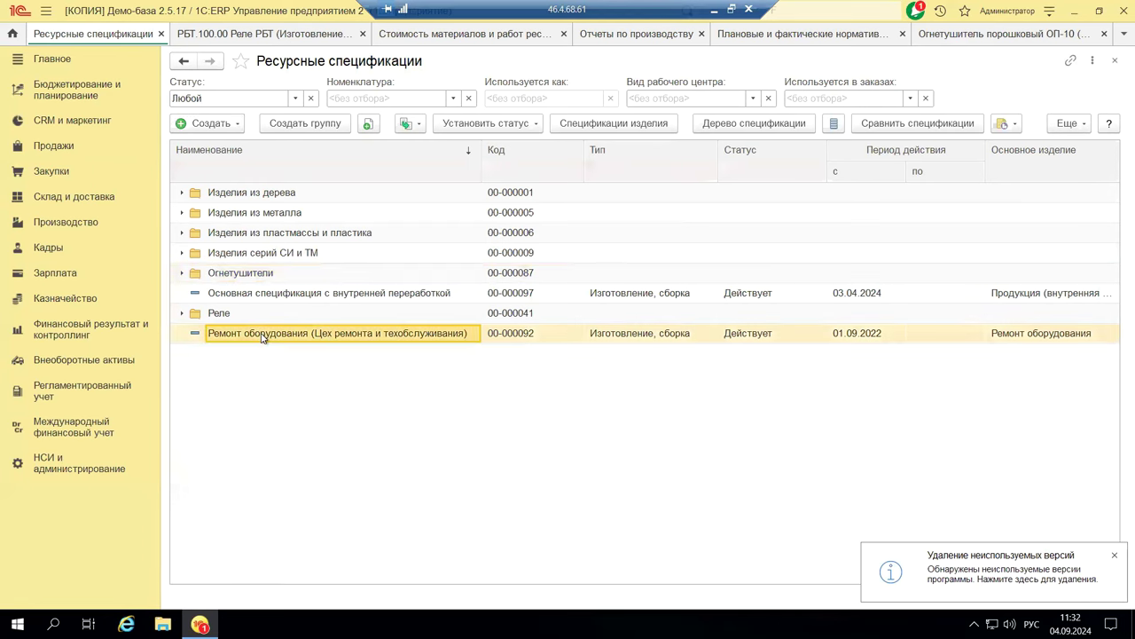
double_click(264, 334)
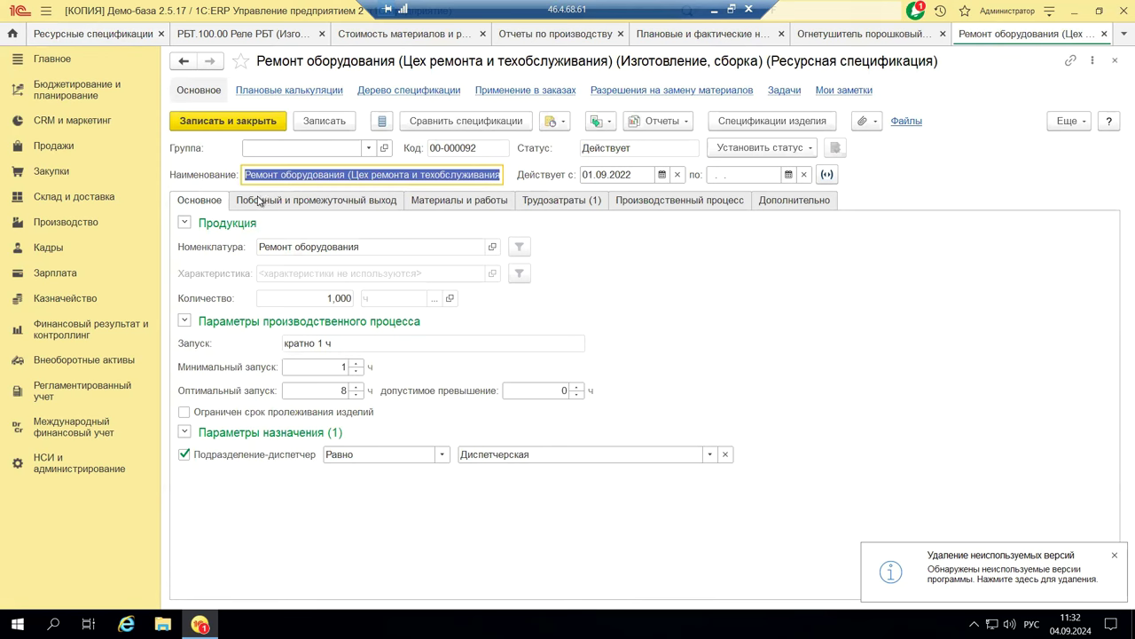
- Return to the resource specifications list, then review the main data of the already open РБТ.100.00 Реле РБТ specification
click(82, 226)
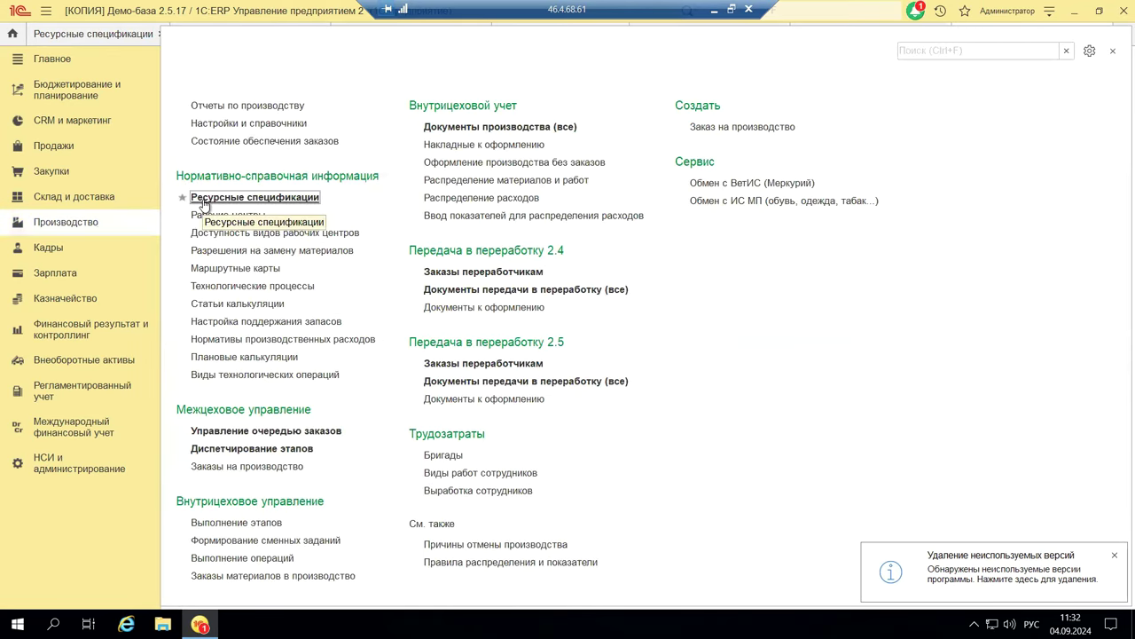
click(307, 200)
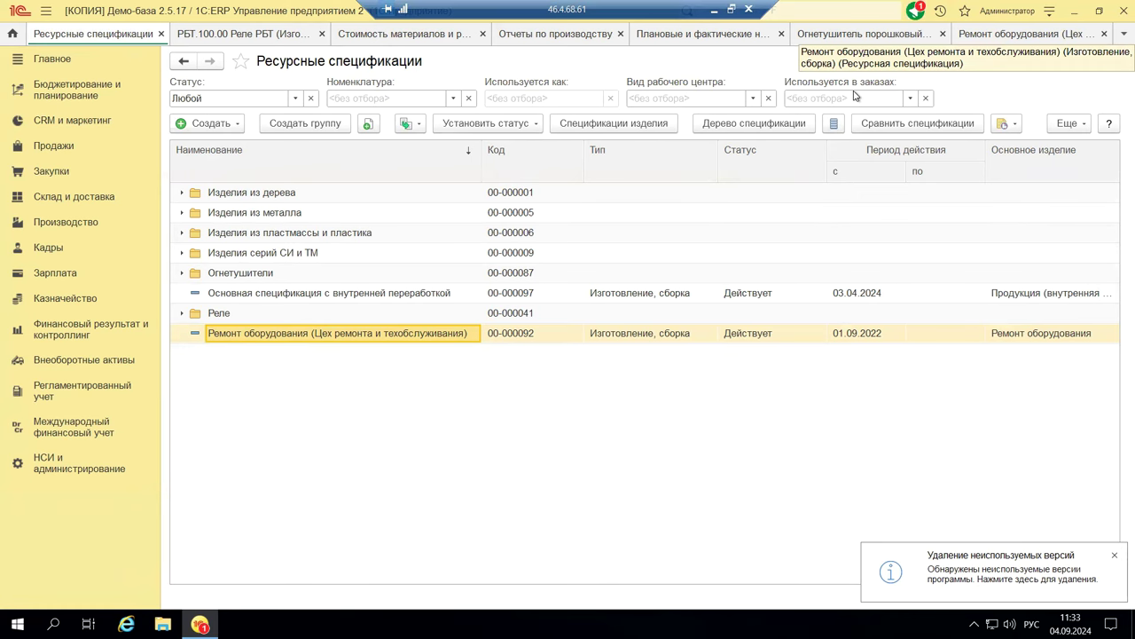
click(203, 35)
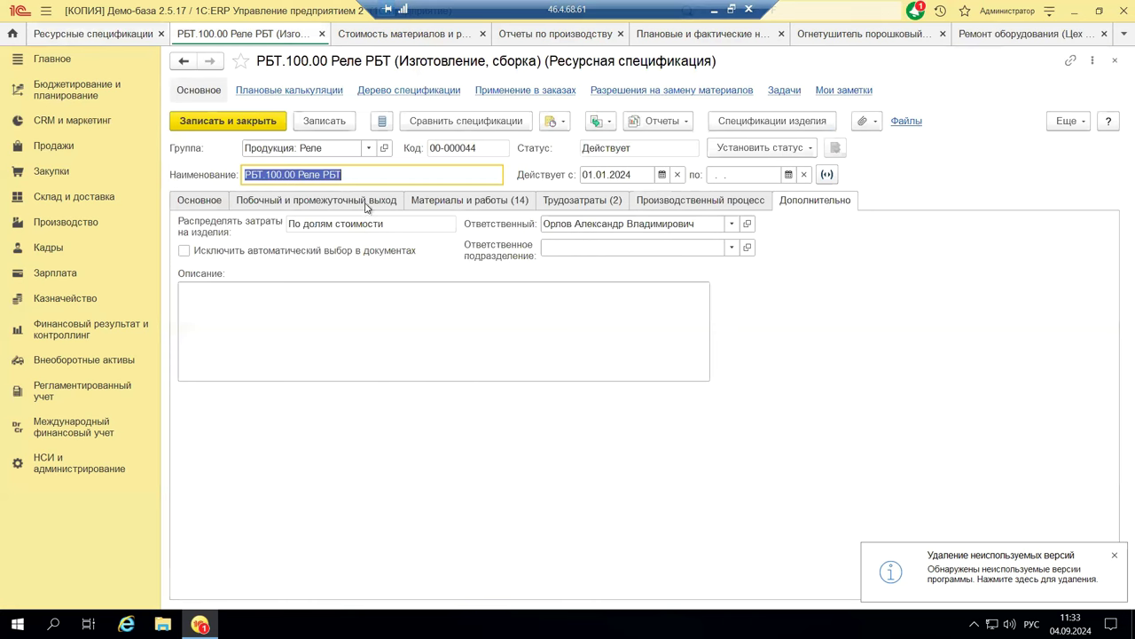
click(201, 207)
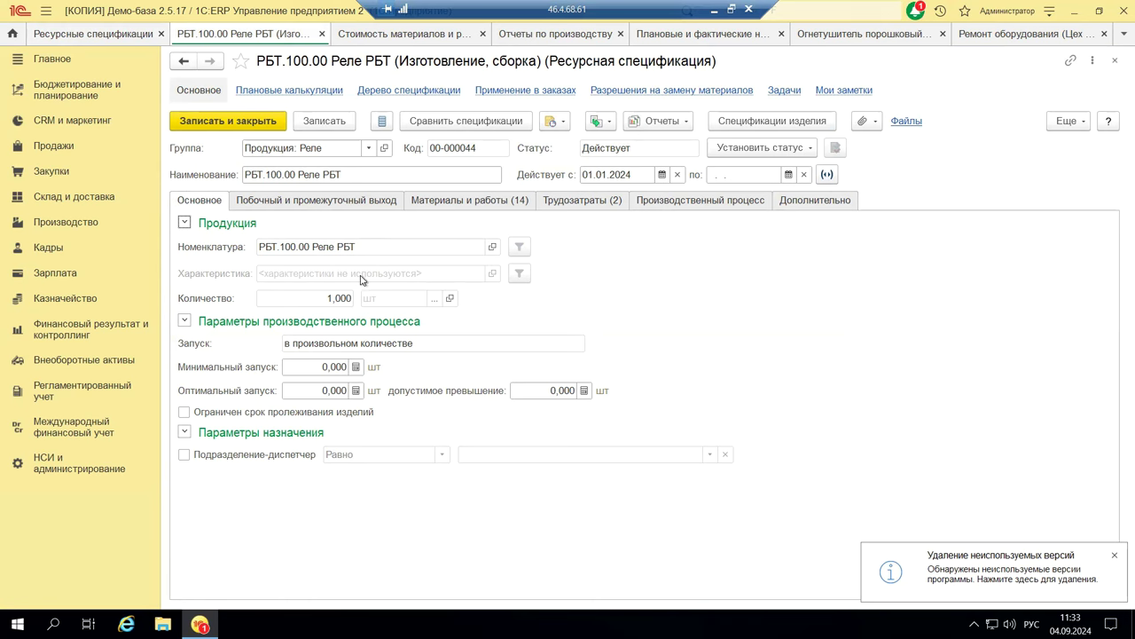
click(322, 299)
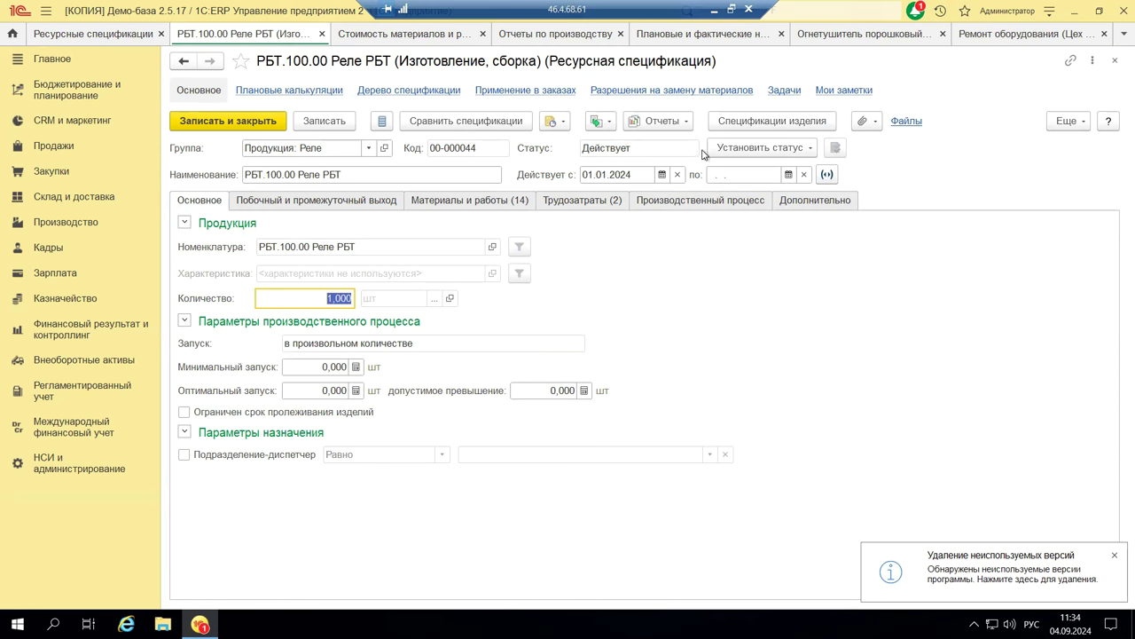
- Set the status of the РБТ.100.00 Реле РБТ specification to В разработке
click(786, 154)
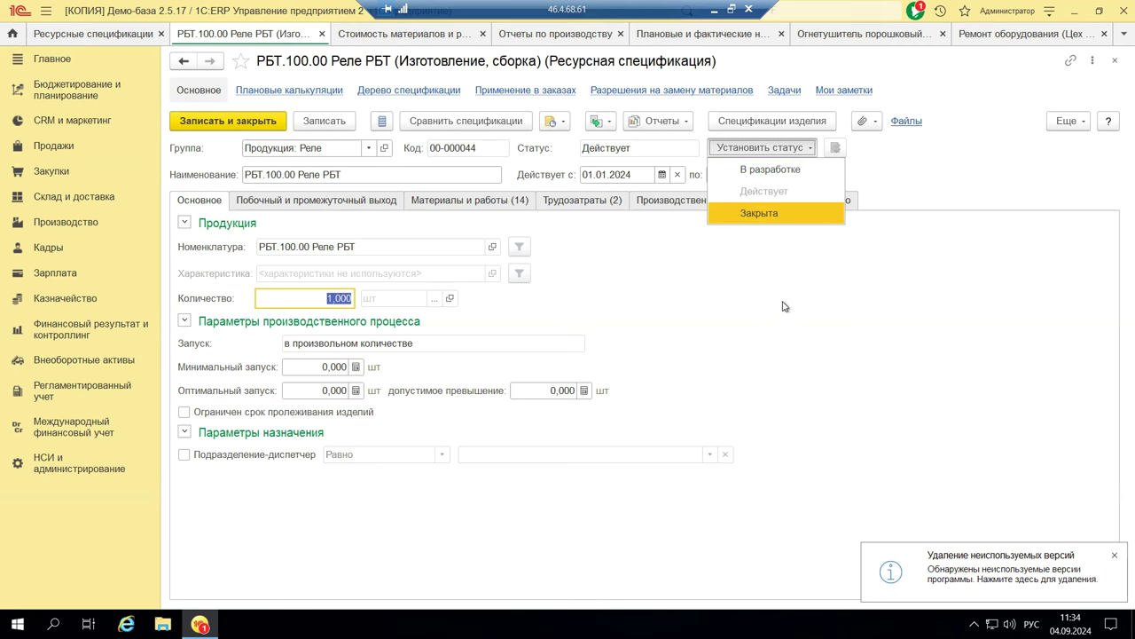
click(770, 171)
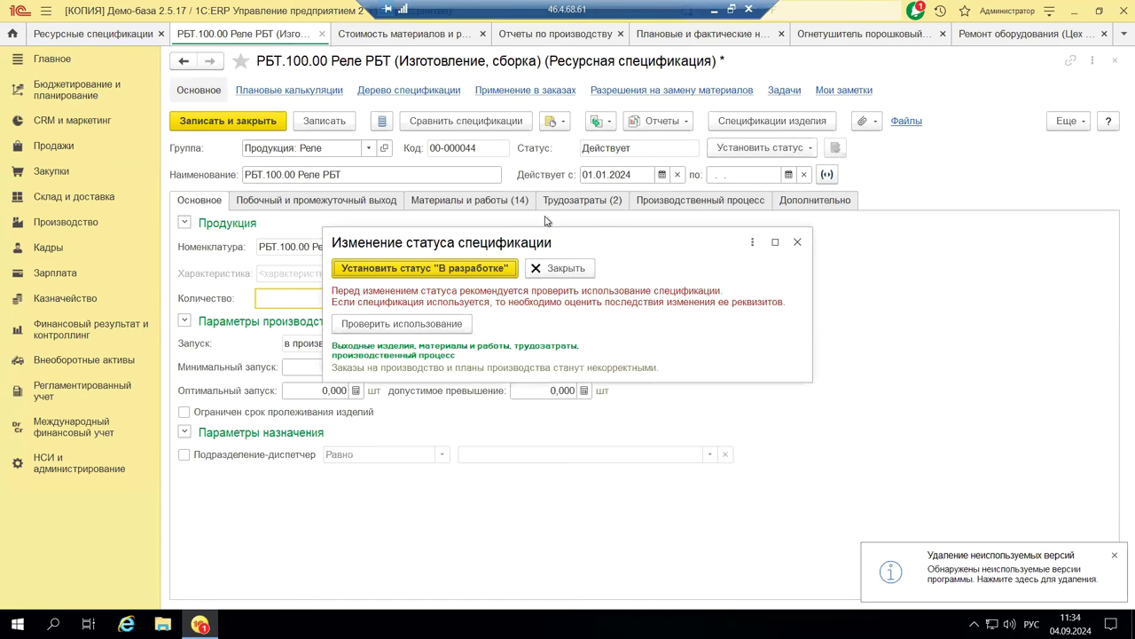
click(380, 268)
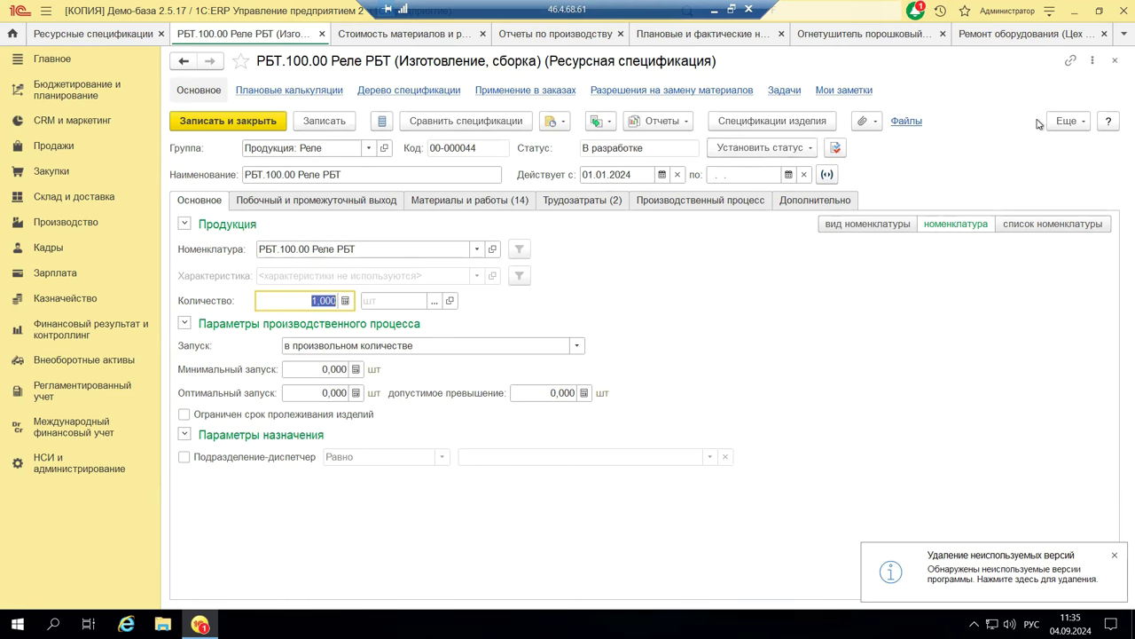
- Review the additional commands available for the РБТ.100.00 Реле РБТ specification without running any of them
click(1077, 124)
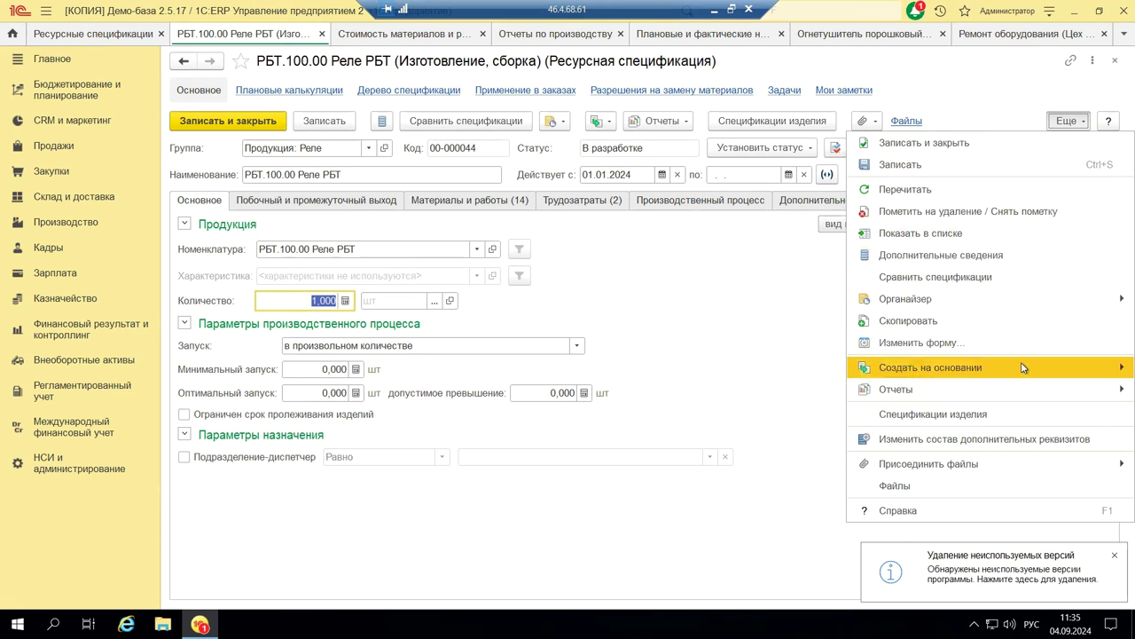
mouse_move(1024, 368)
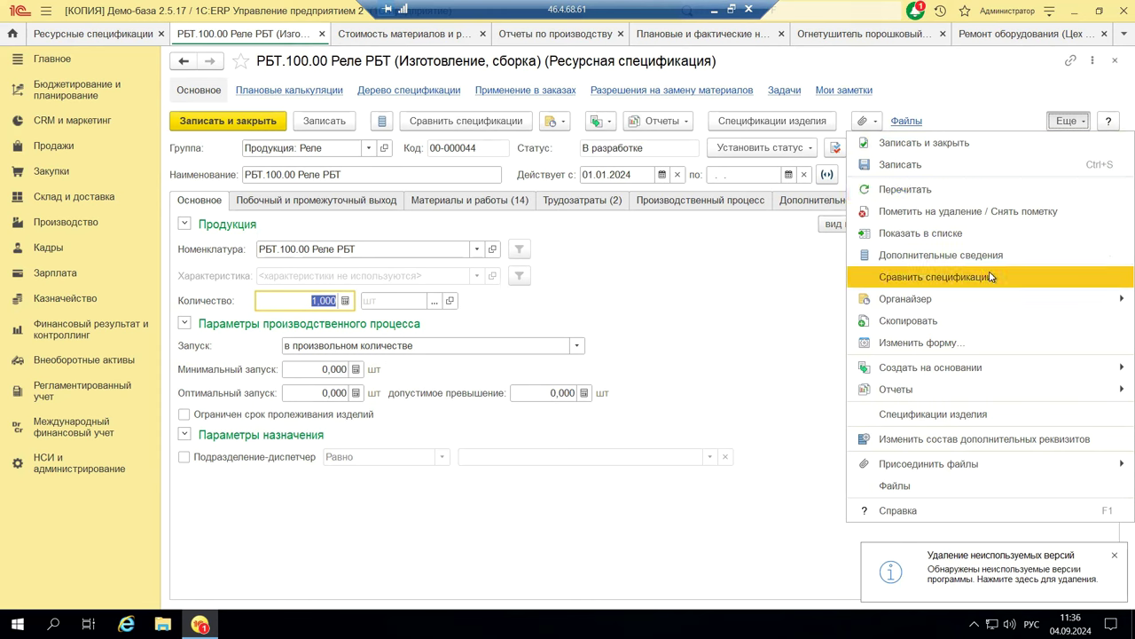
click(686, 269)
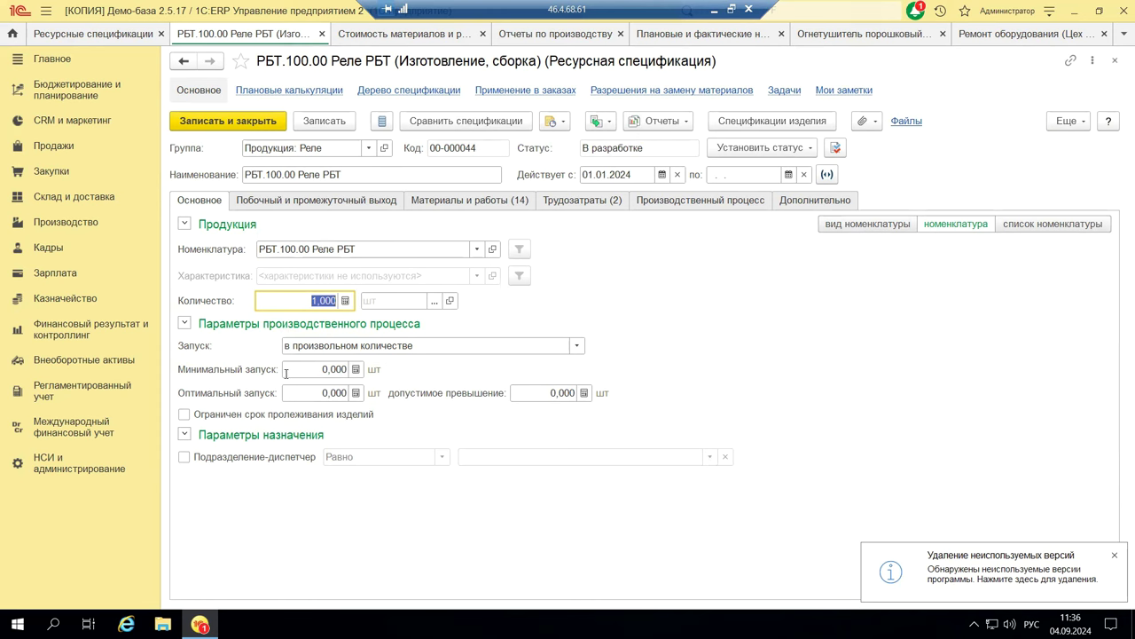
- Start a new row in the specification's Побочный и промежуточный выход list and cancel it without choosing an item
click(238, 205)
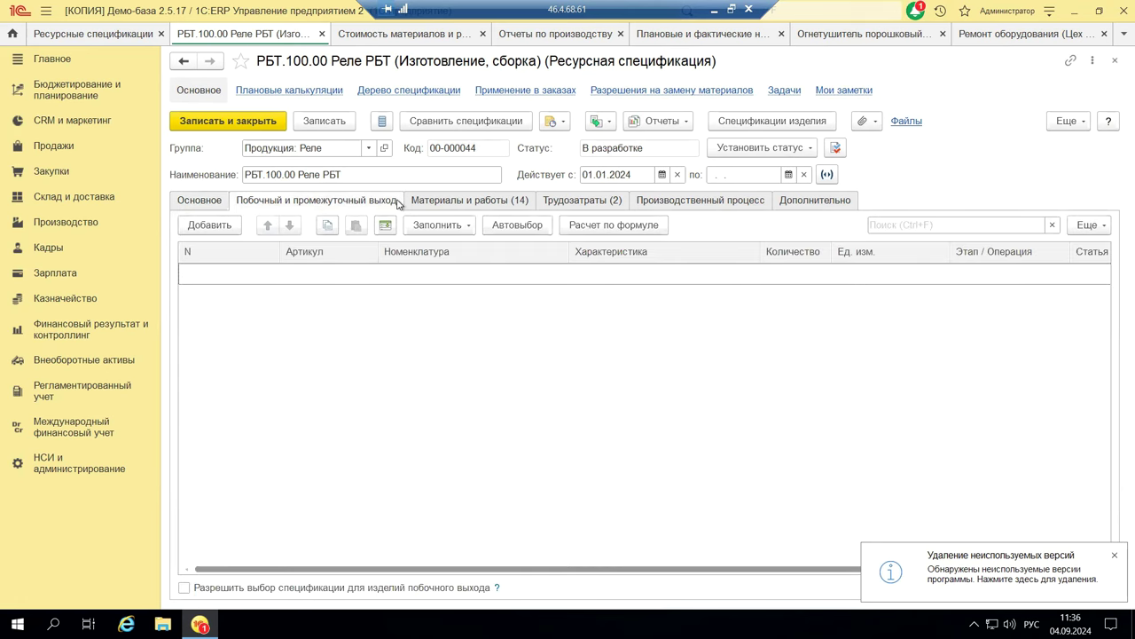
click(215, 227)
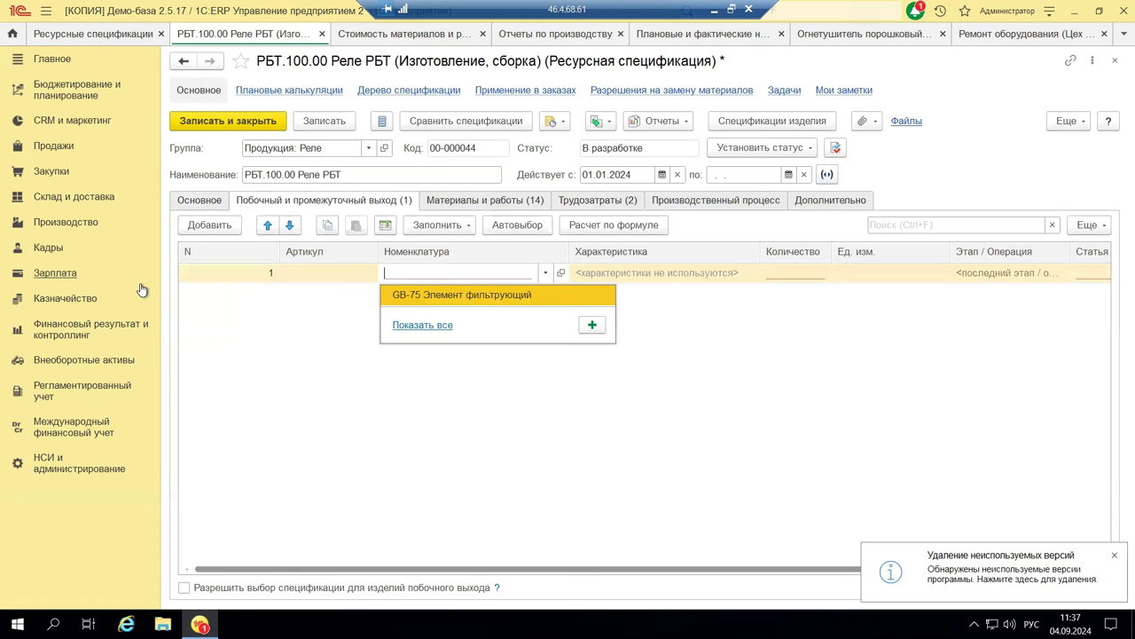
key(Escape)
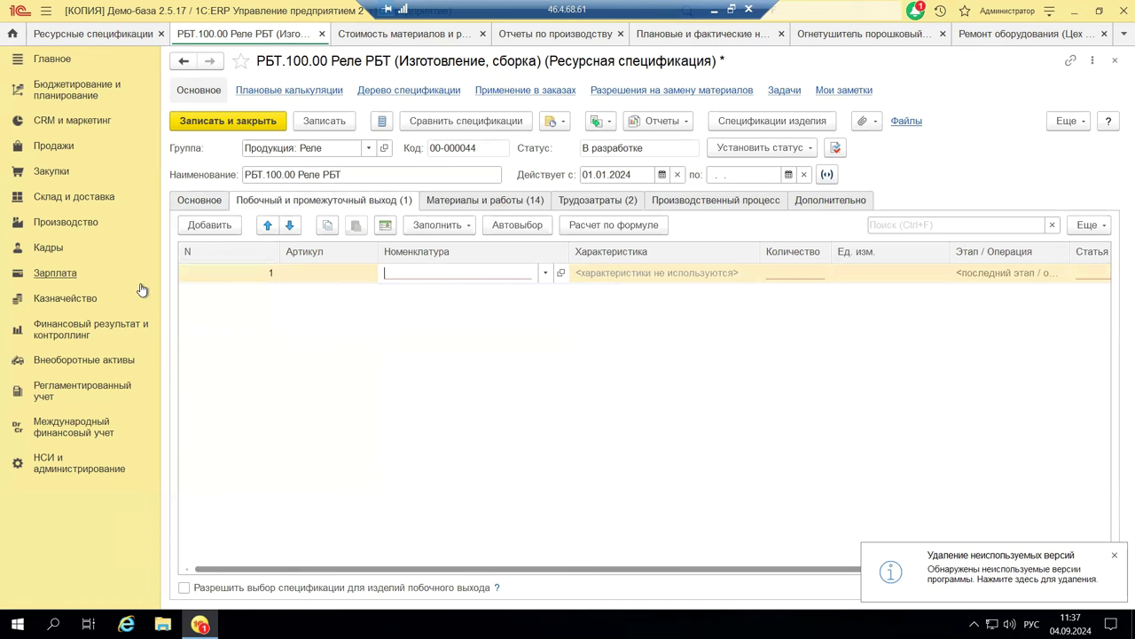
key(Escape)
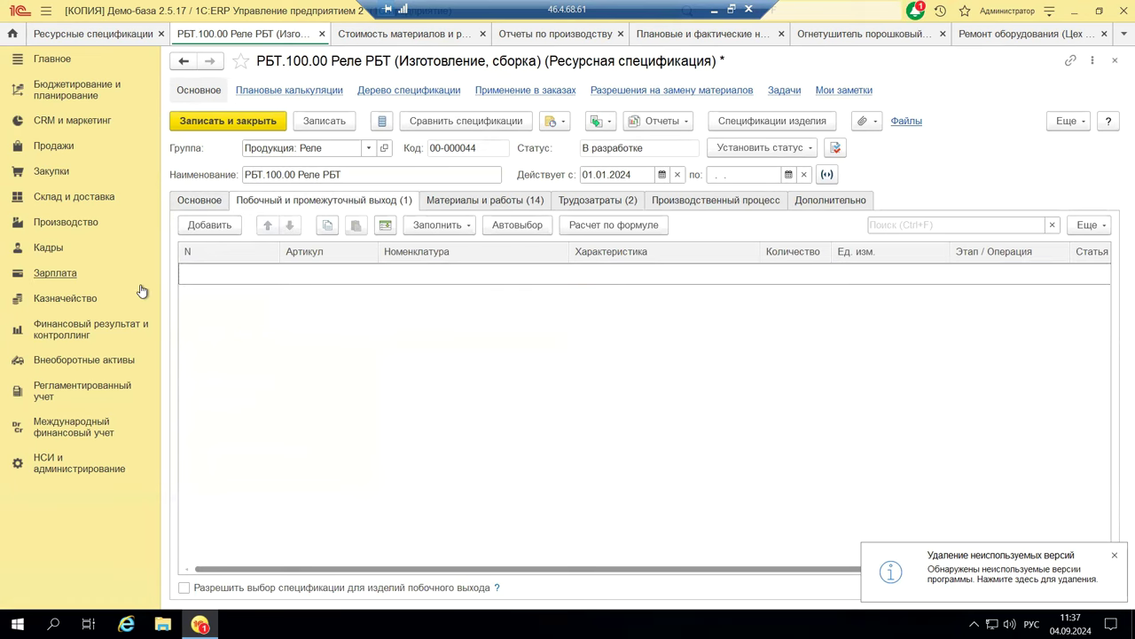
- Review the specification's materials and works, including the fill options and the auto-selection settings for РБТ.100.01 Корпус, without changing them
click(485, 200)
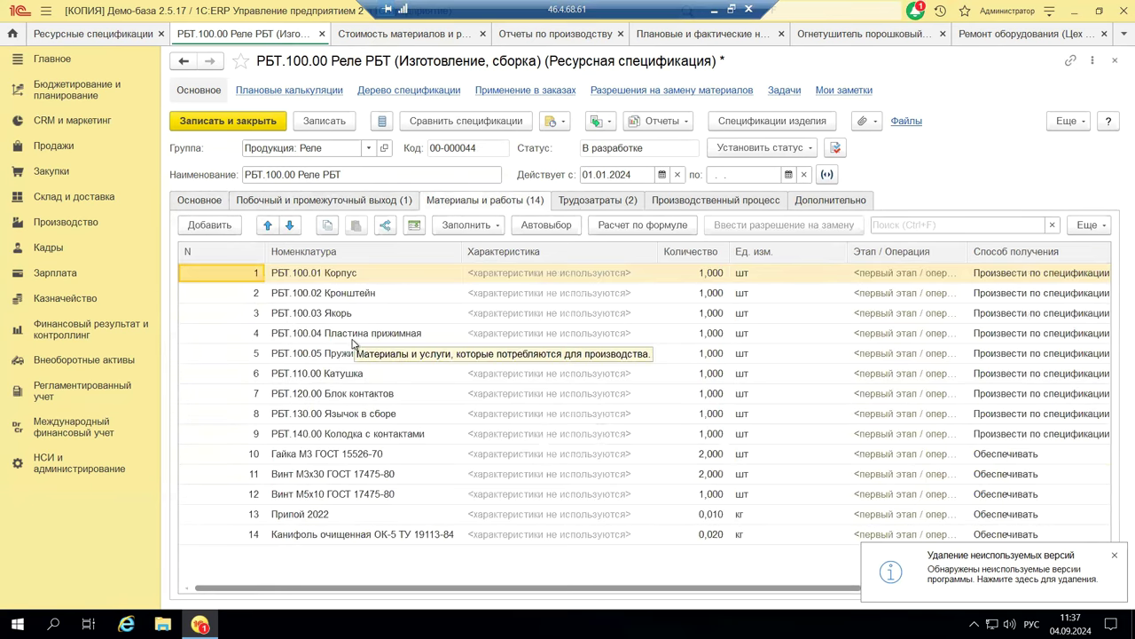
click(716, 10)
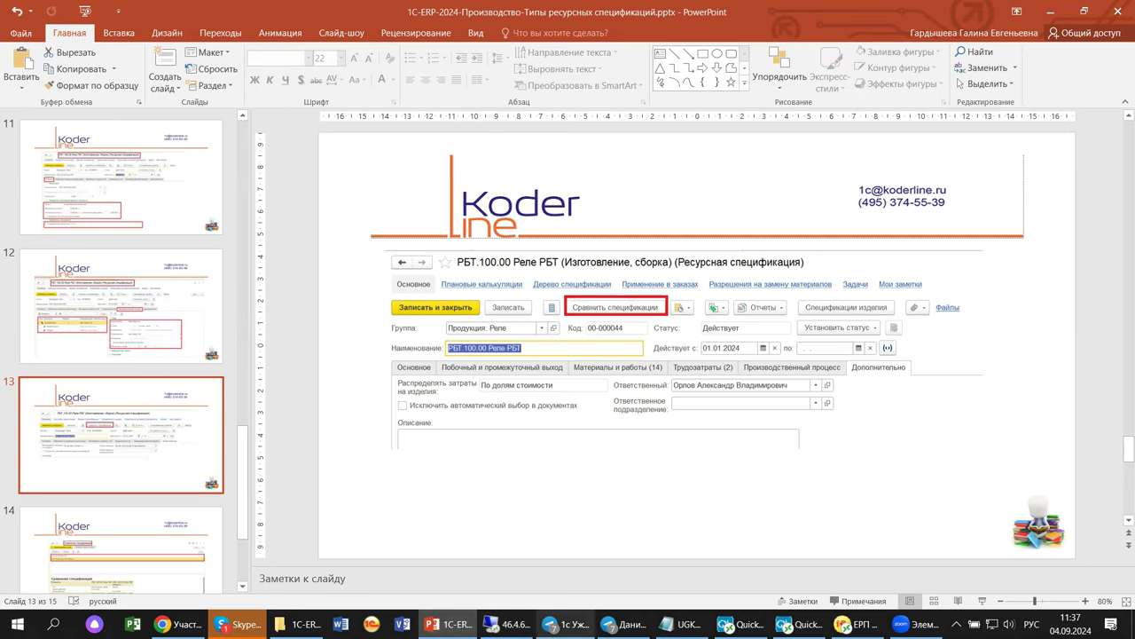
click(506, 624)
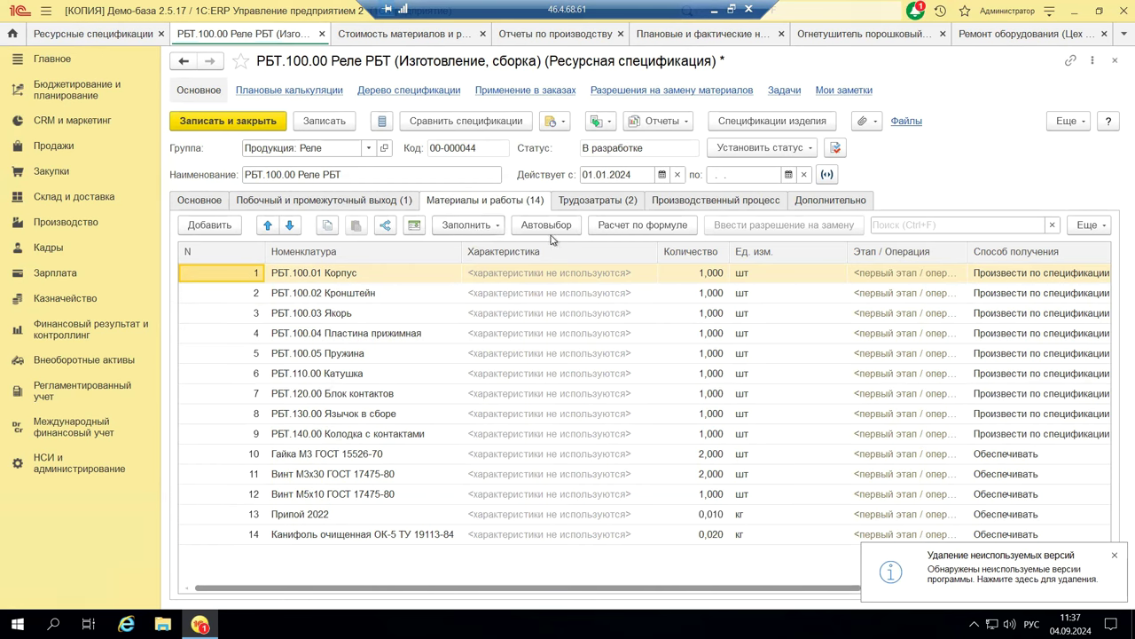
click(454, 232)
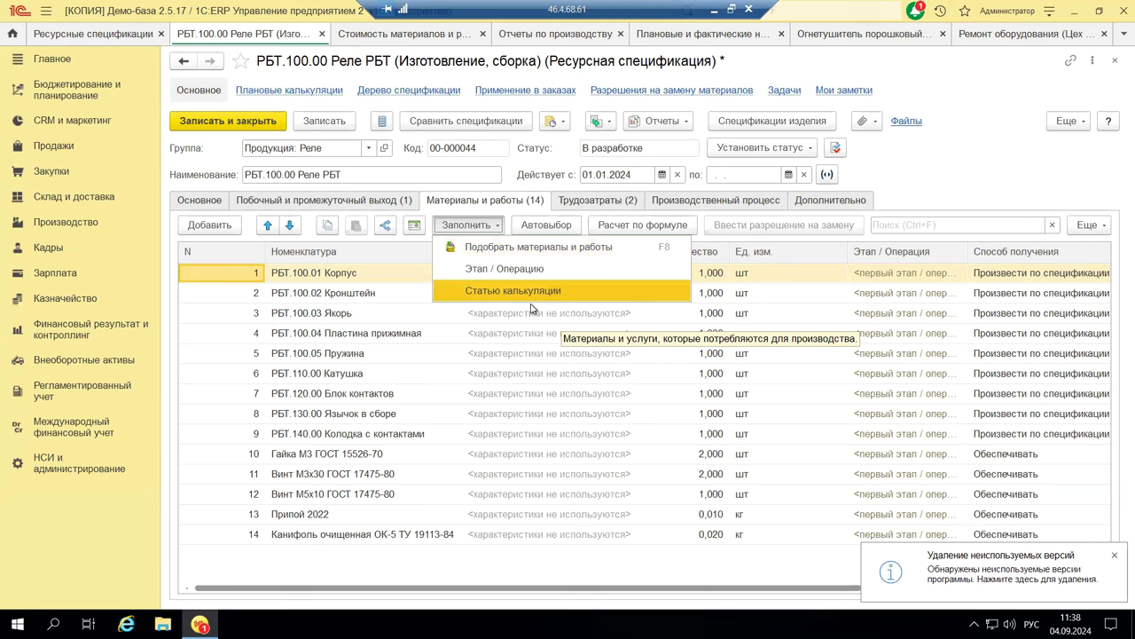
click(572, 228)
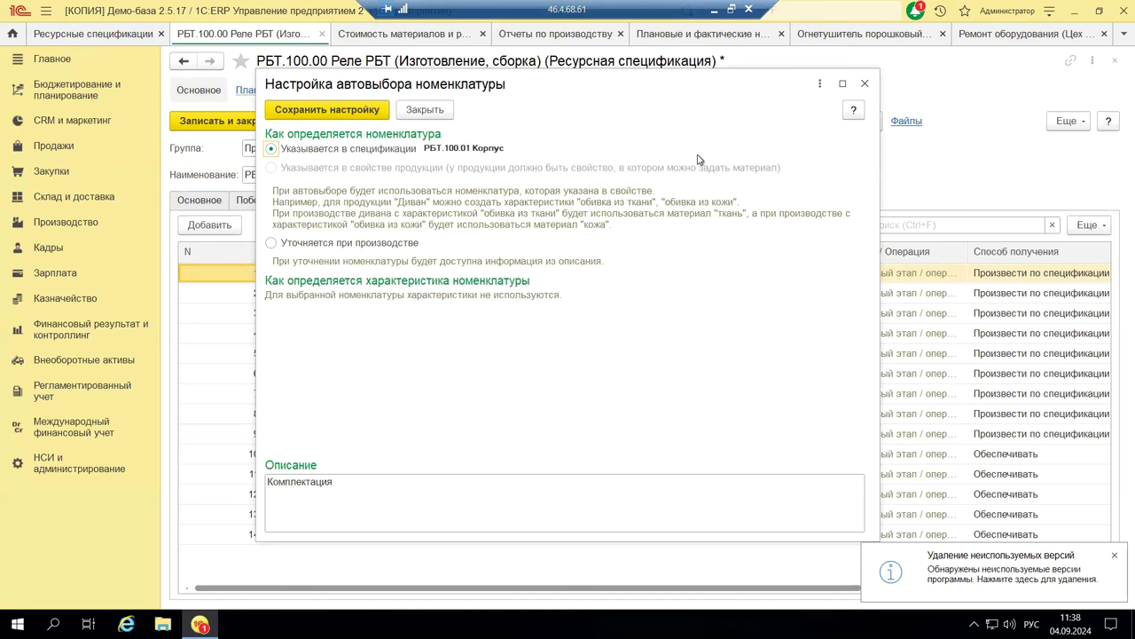
click(864, 86)
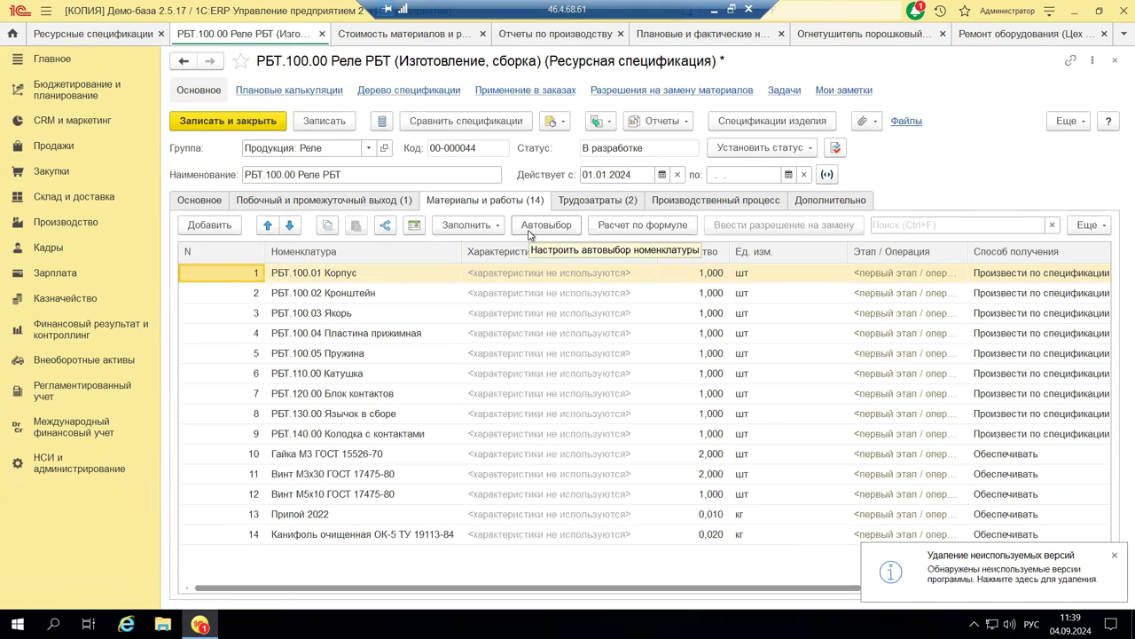
- Examine the specification's labour costs, including the Комплектация work type, and display its production process
click(597, 203)
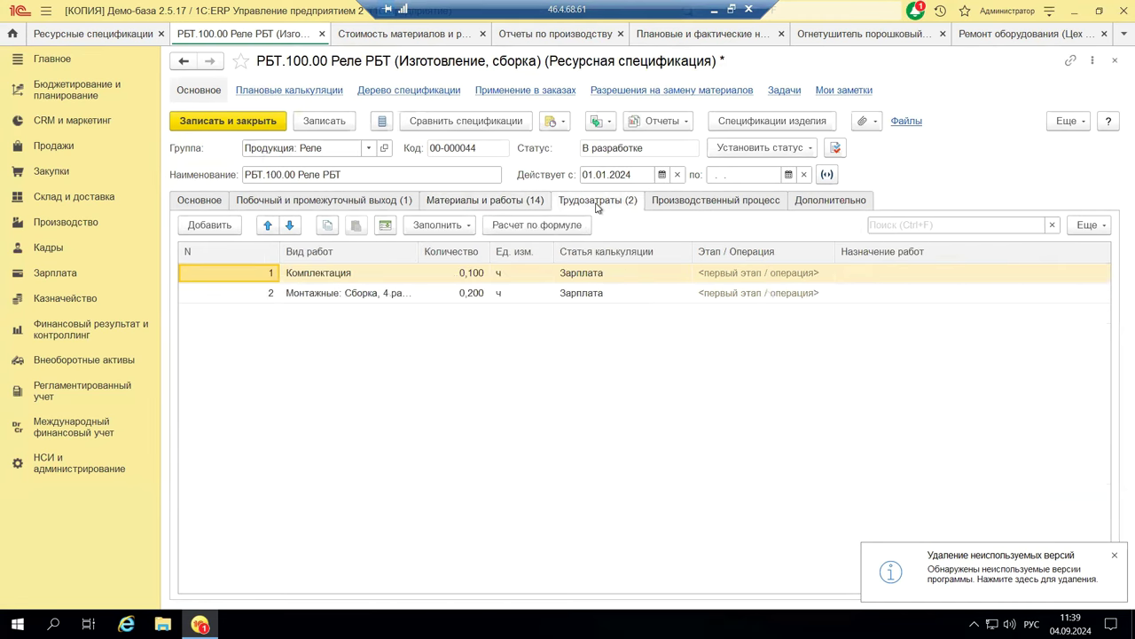
click(341, 277)
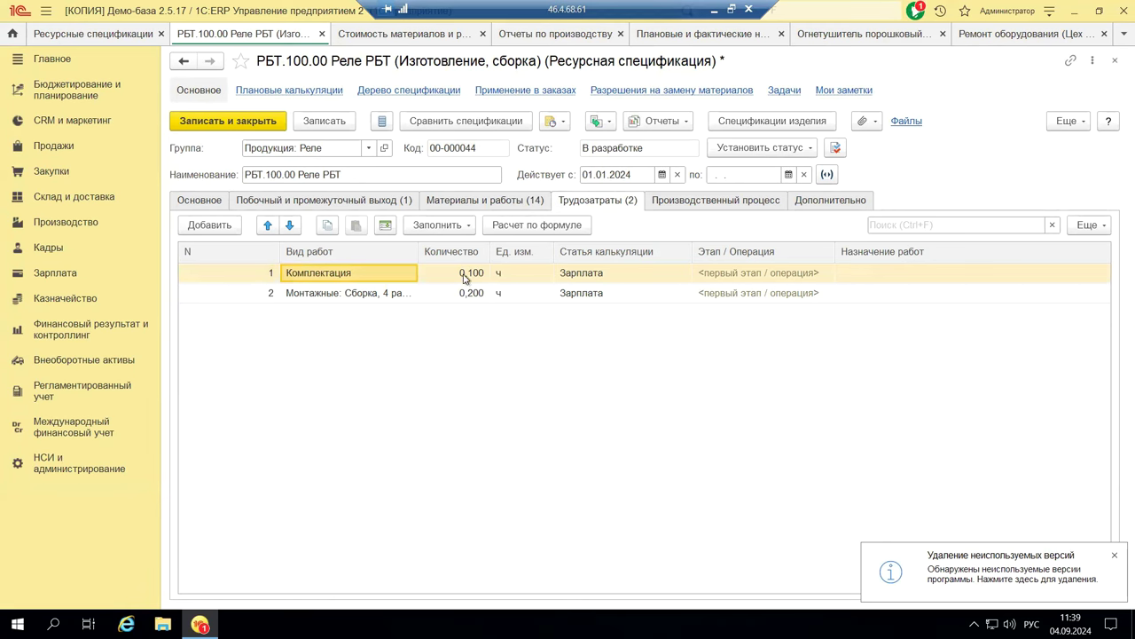
double_click(389, 278)
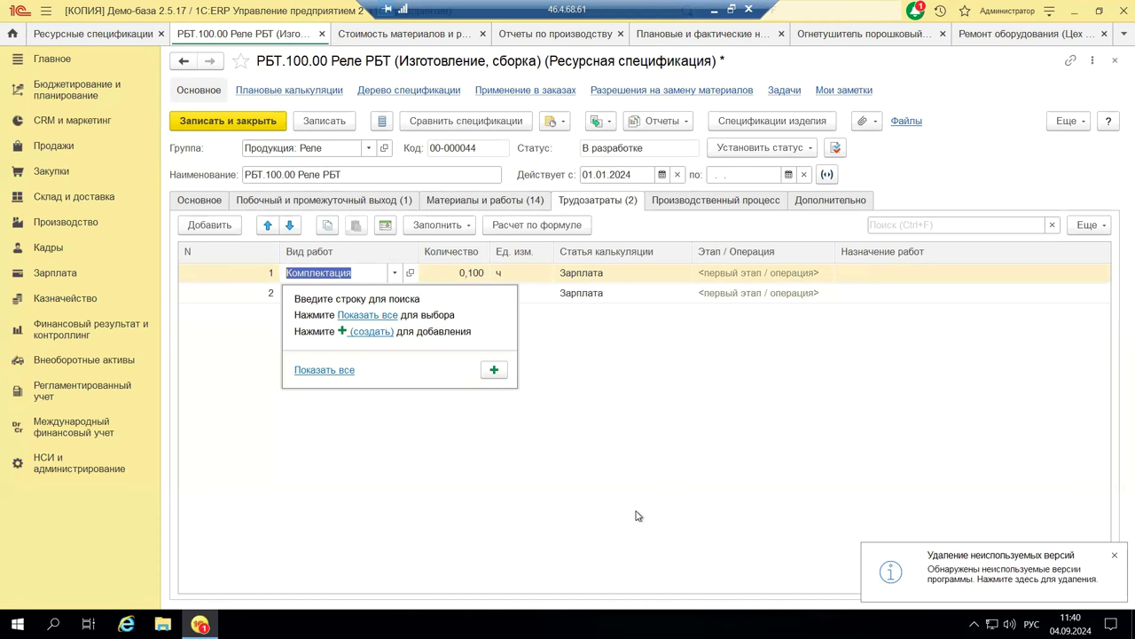
click(457, 282)
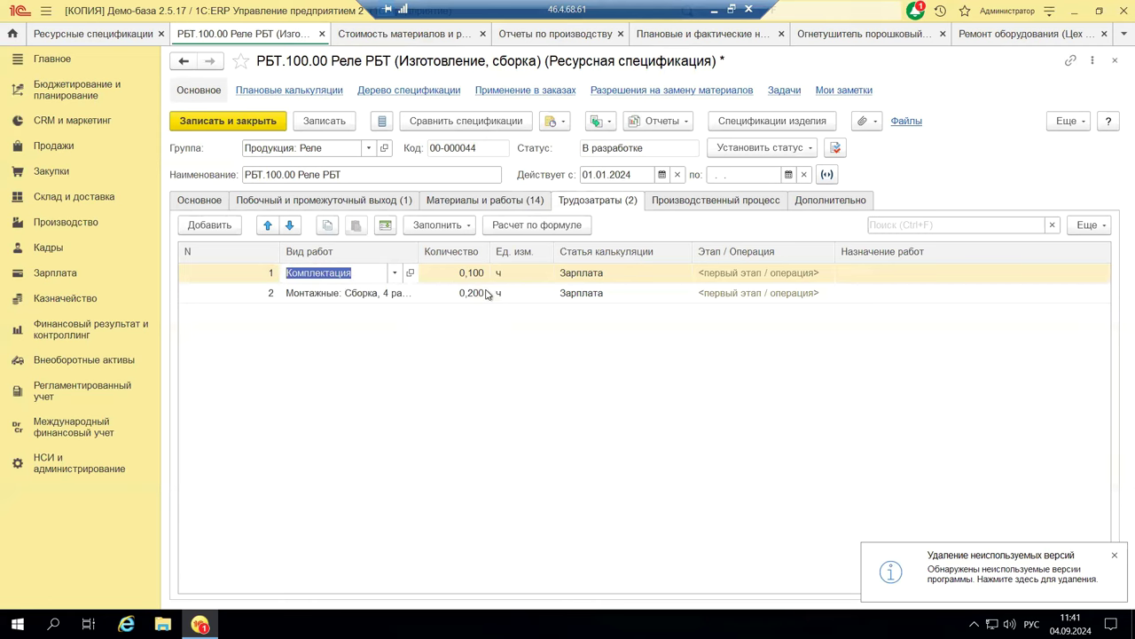
click(689, 200)
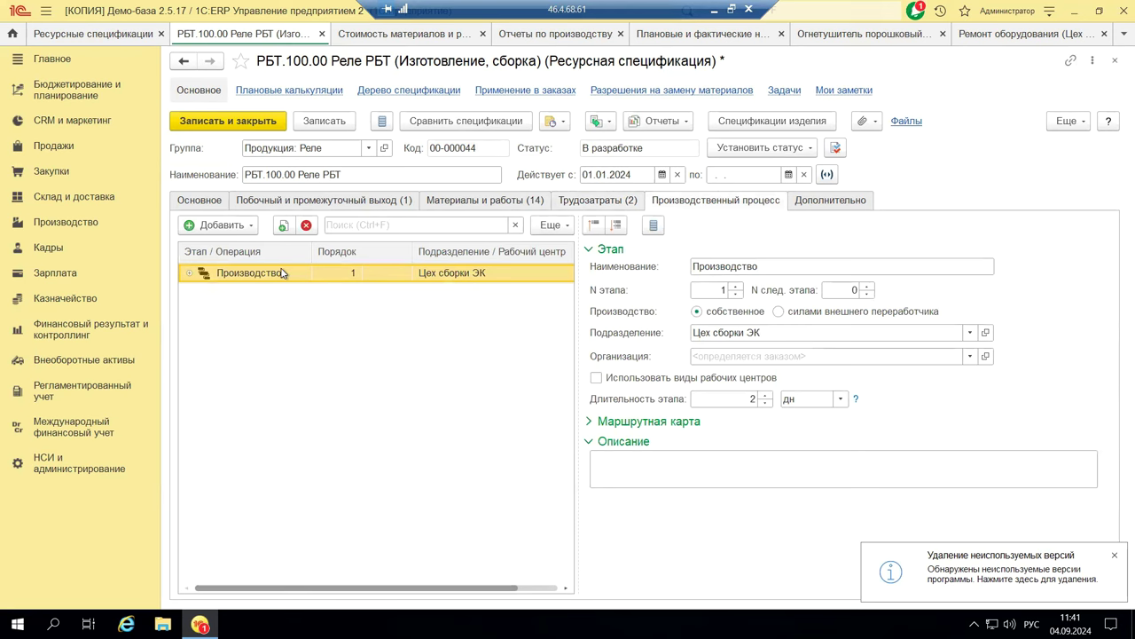
- Add a second stage to the specification's production process and review the order numbers linking it to the Производство stage
click(224, 228)
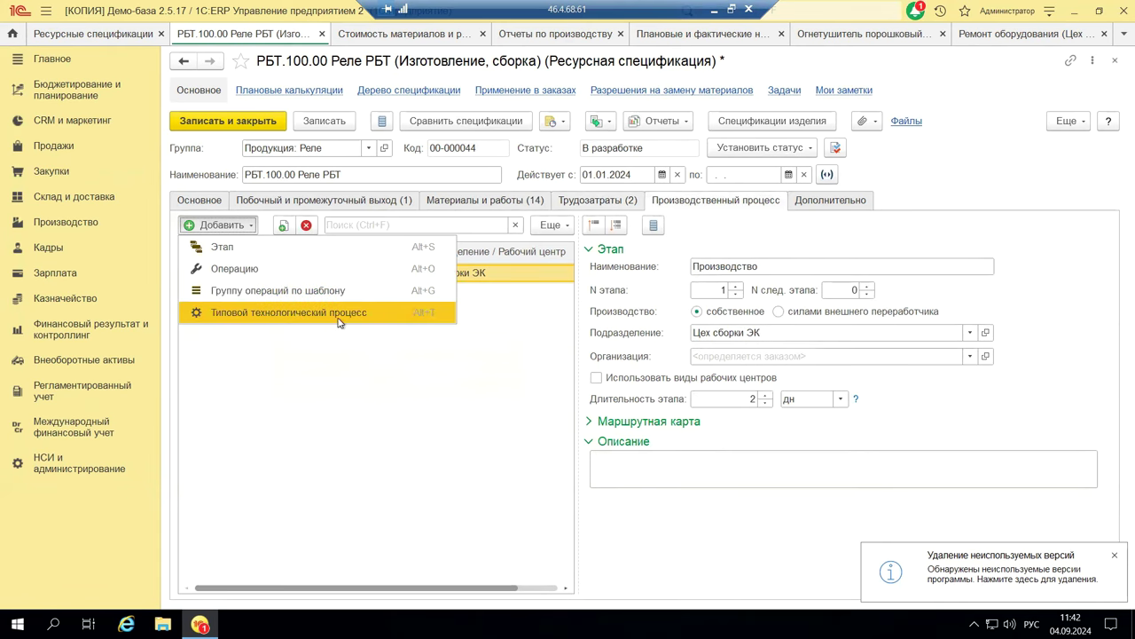
click(215, 253)
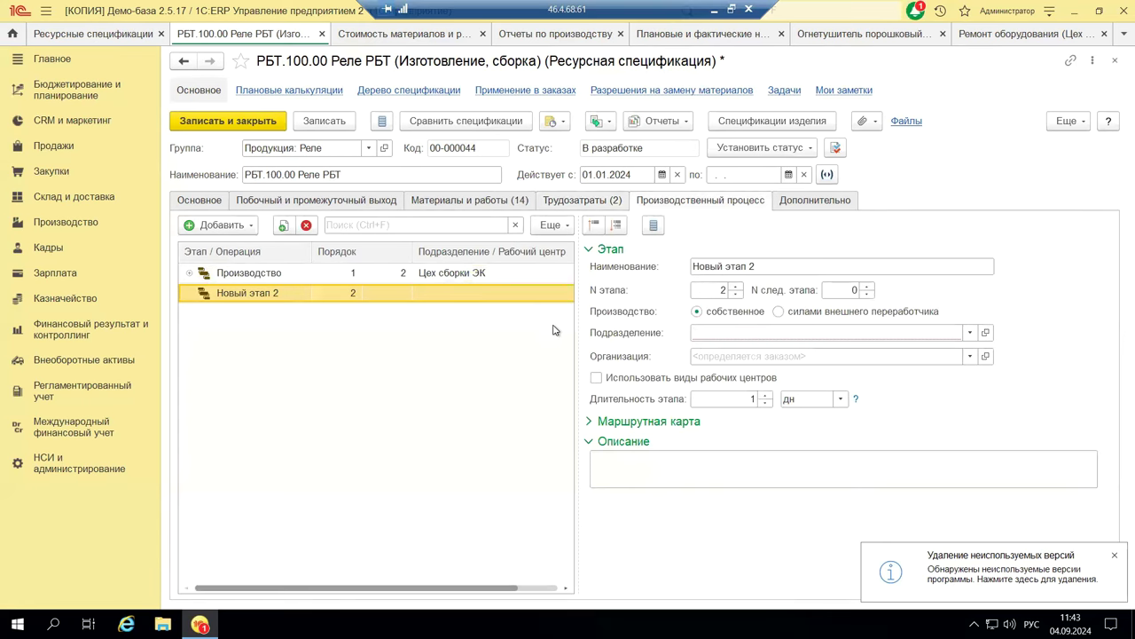
click(712, 291)
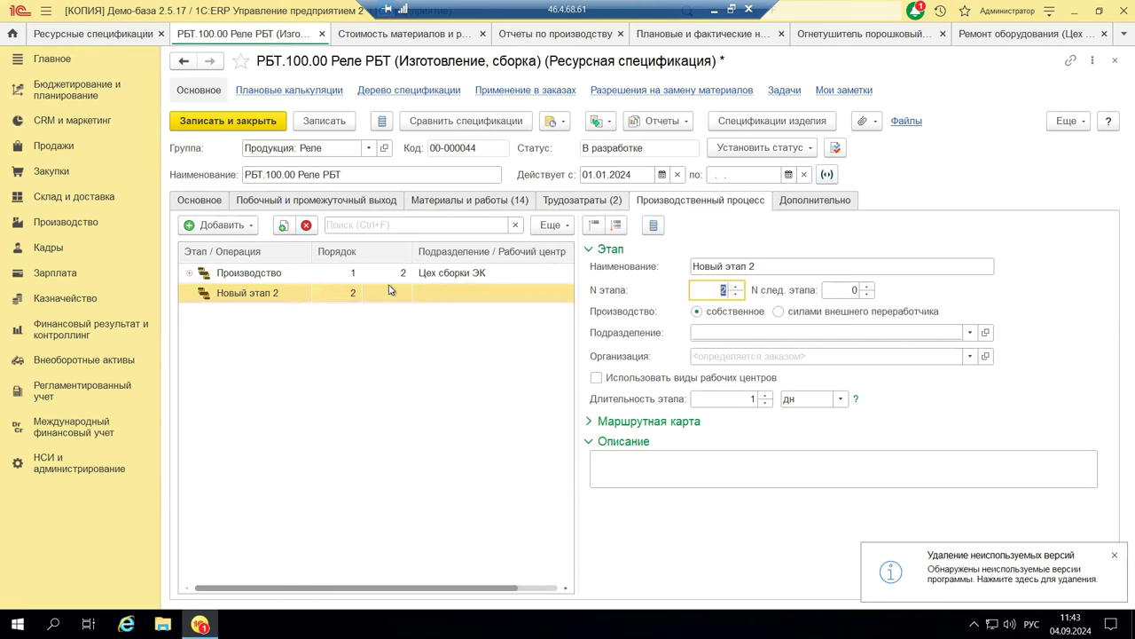
click(341, 277)
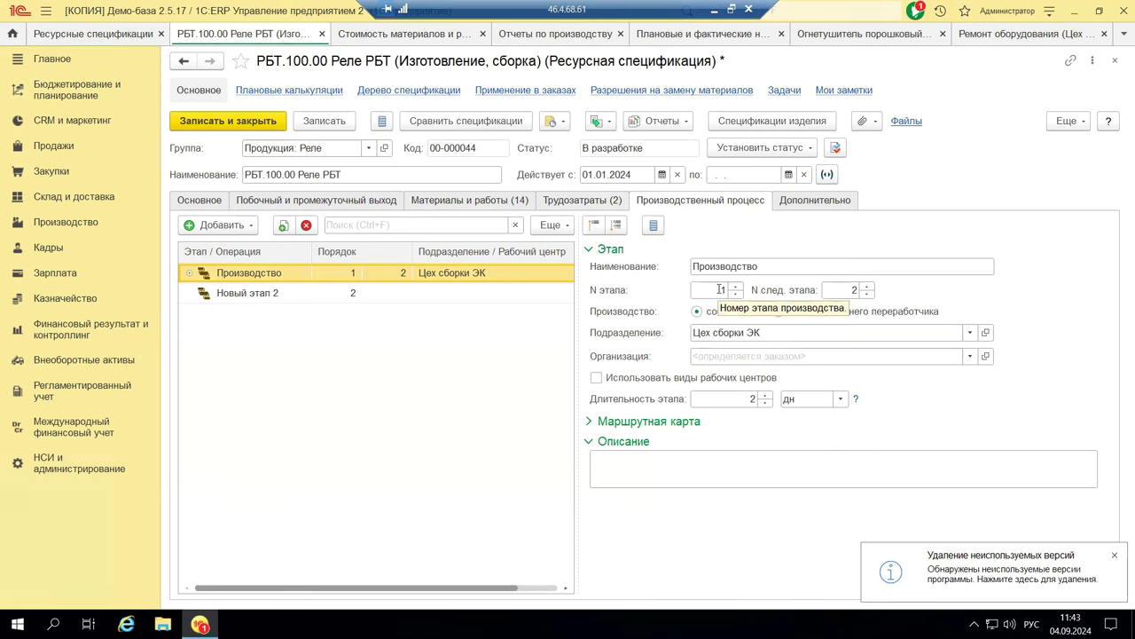
click(398, 296)
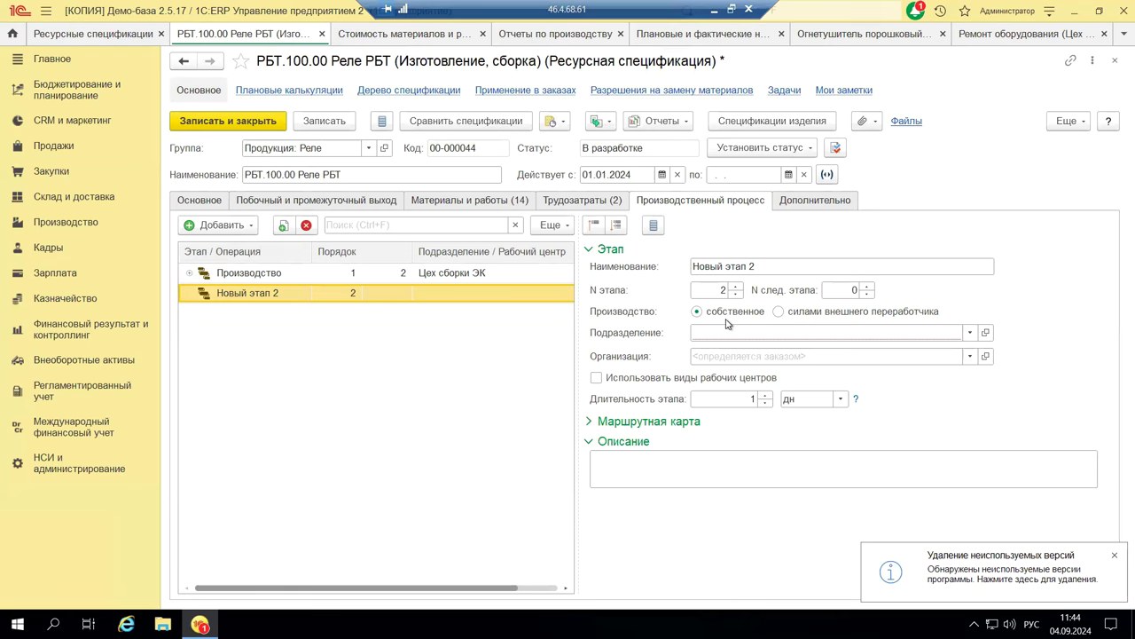
- Set the second stage's production to силами внешнего переработчика and view the full list of departments without choosing one
click(780, 312)
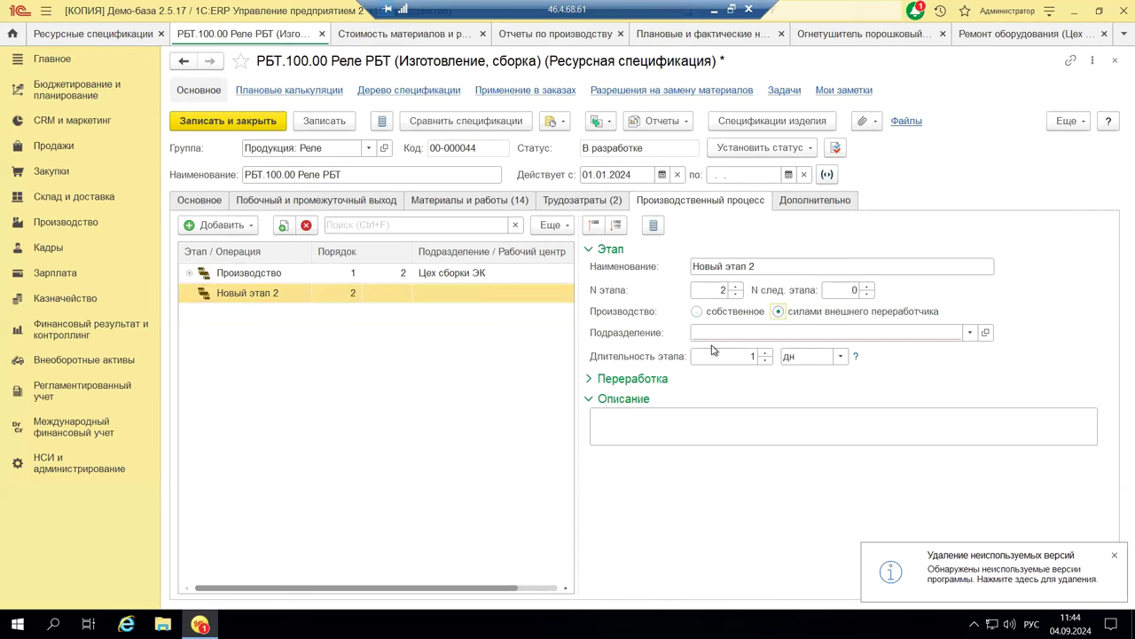
click(971, 335)
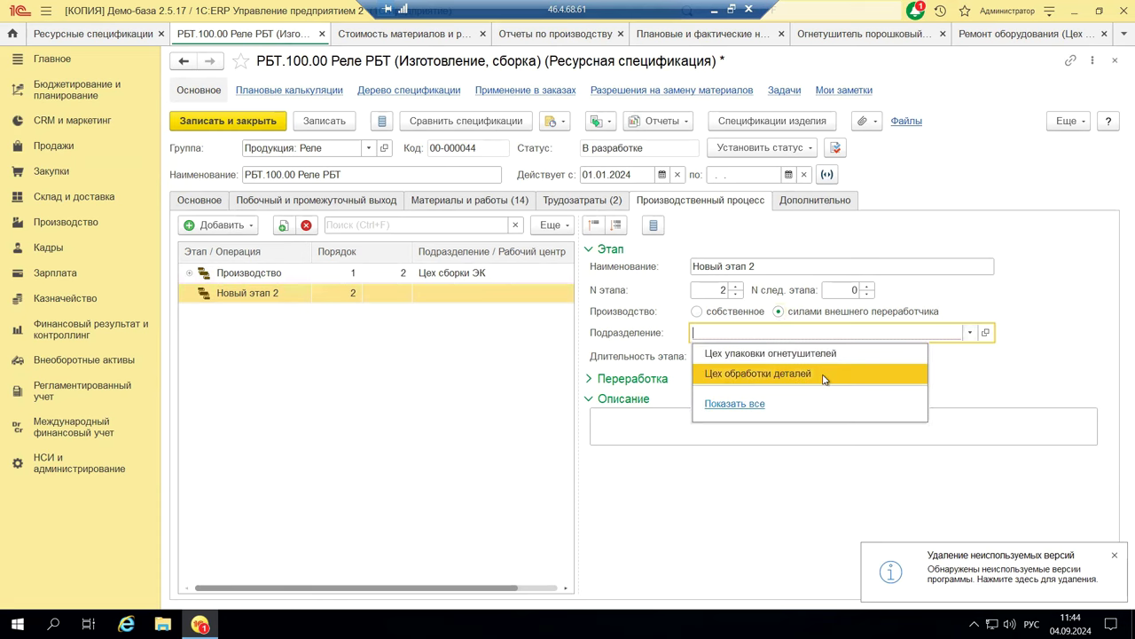
click(738, 404)
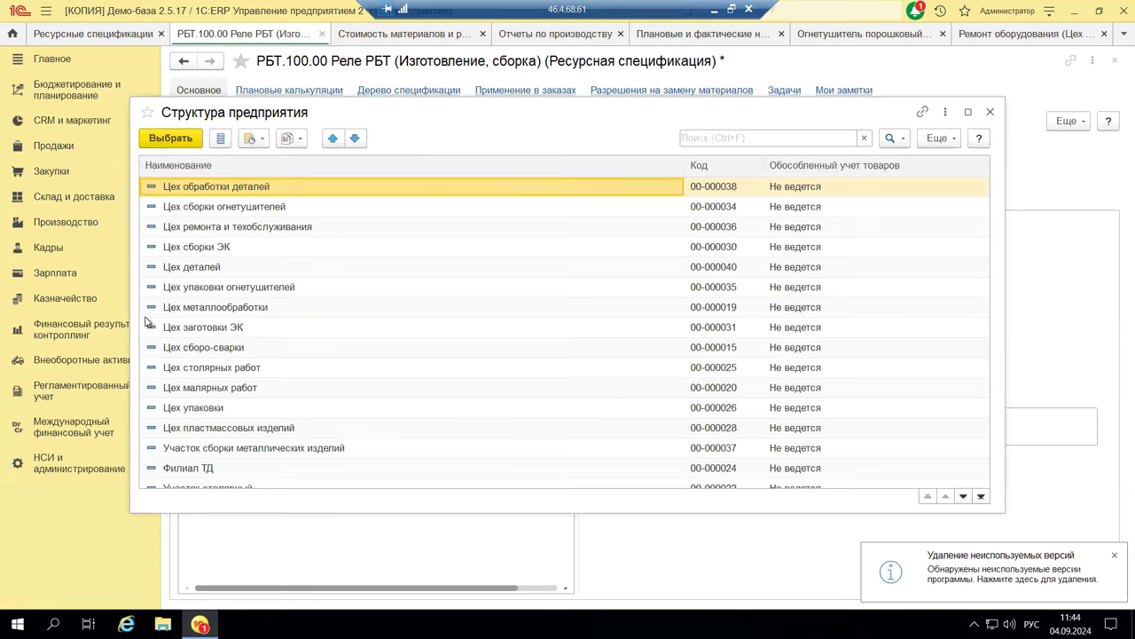
scroll(243, 361, down, 2)
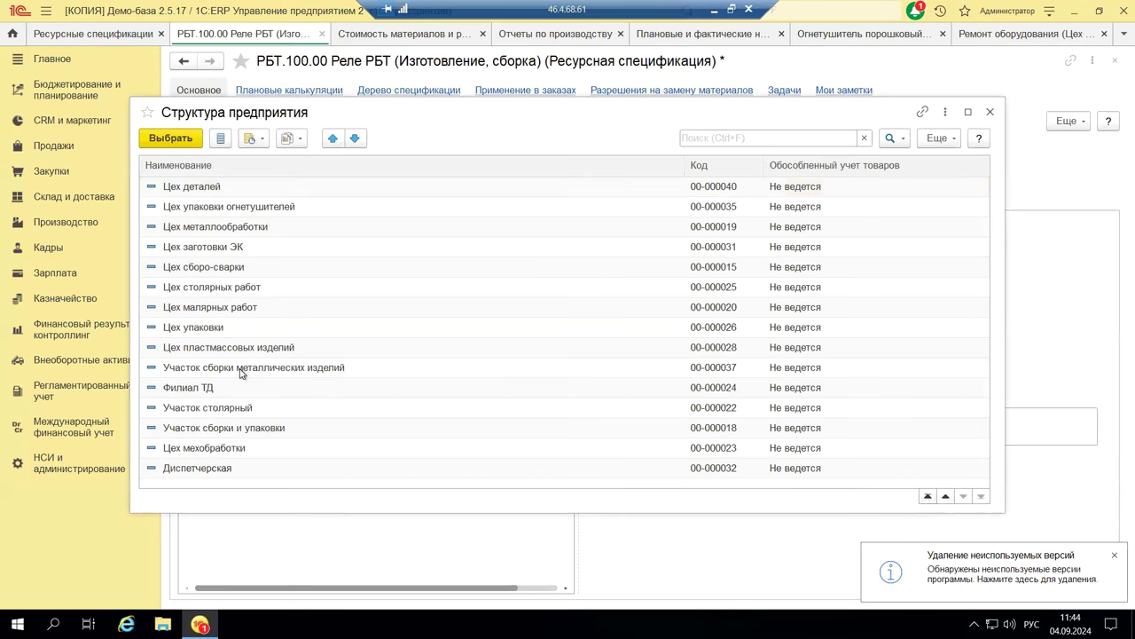
scroll(241, 372, up, 2)
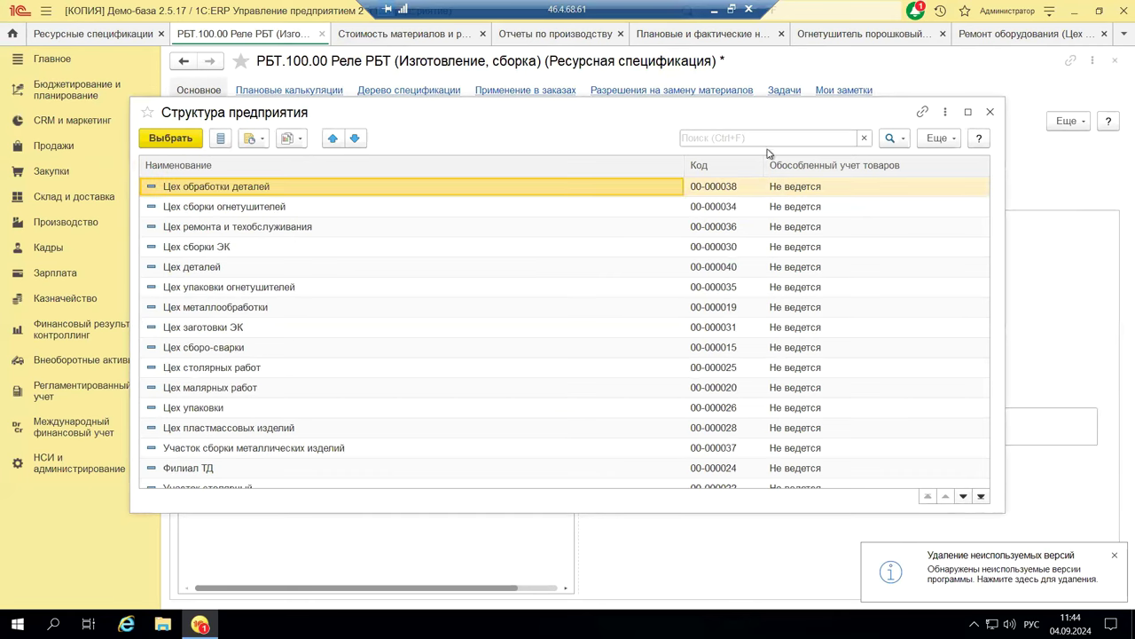
click(989, 112)
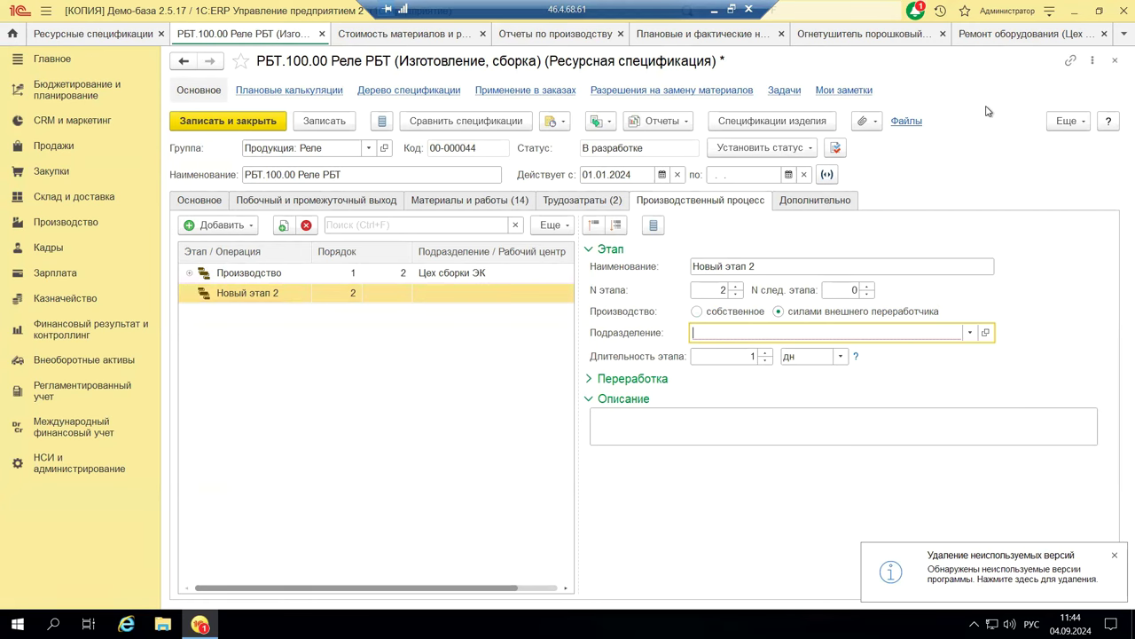
- Display the second stage's Переработка settings and examine its processor, work schedule, service and description fields
click(608, 380)
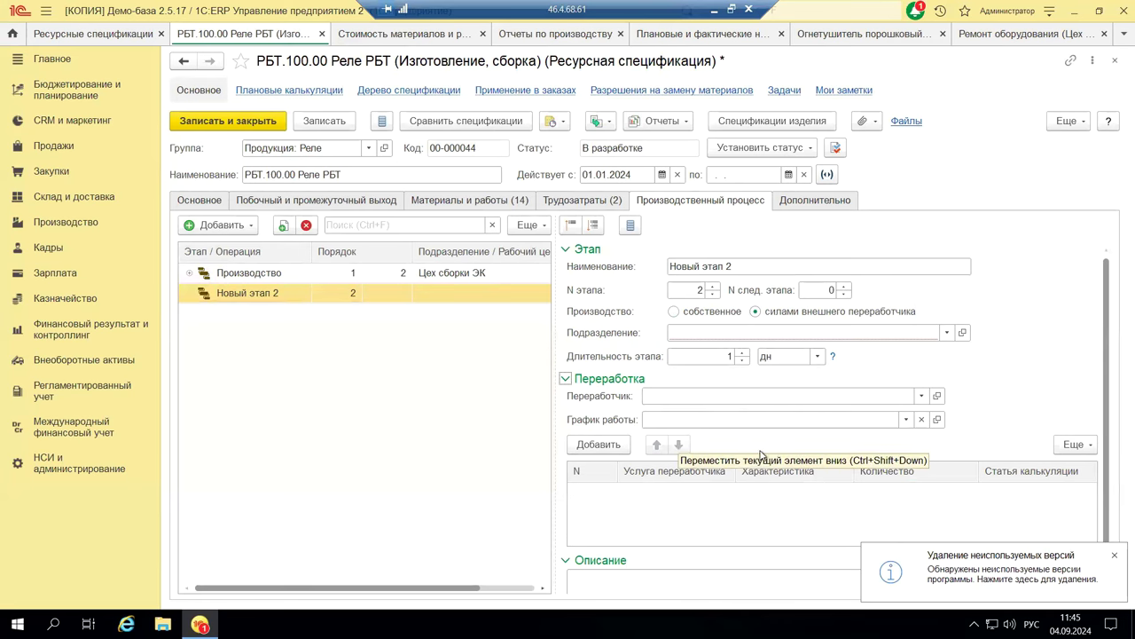
scroll(800, 446, down, 1)
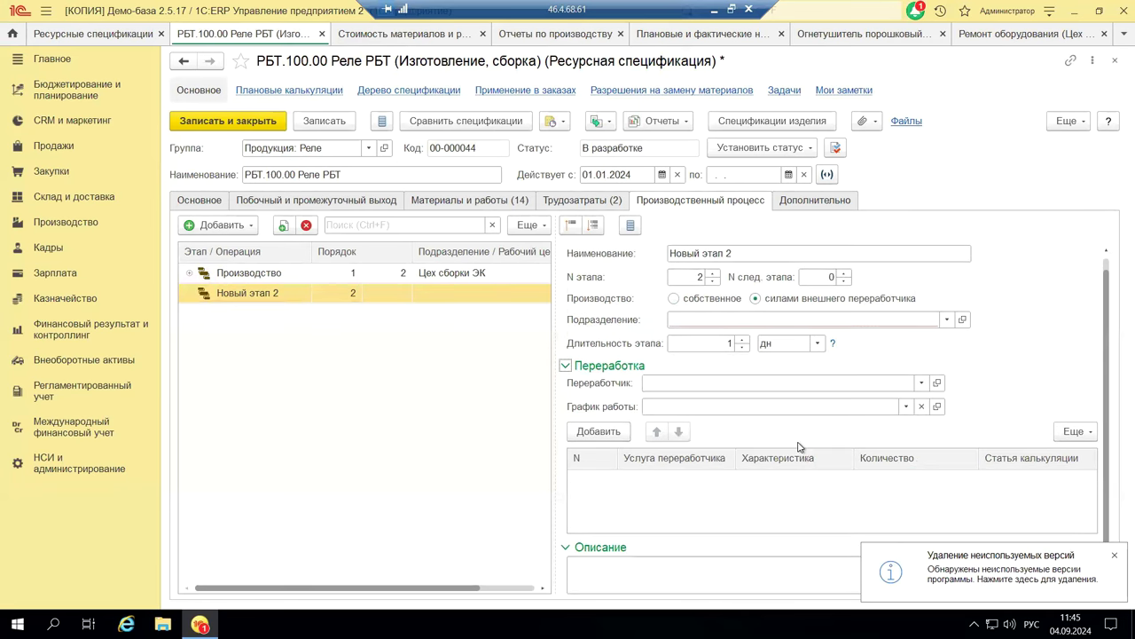
click(593, 565)
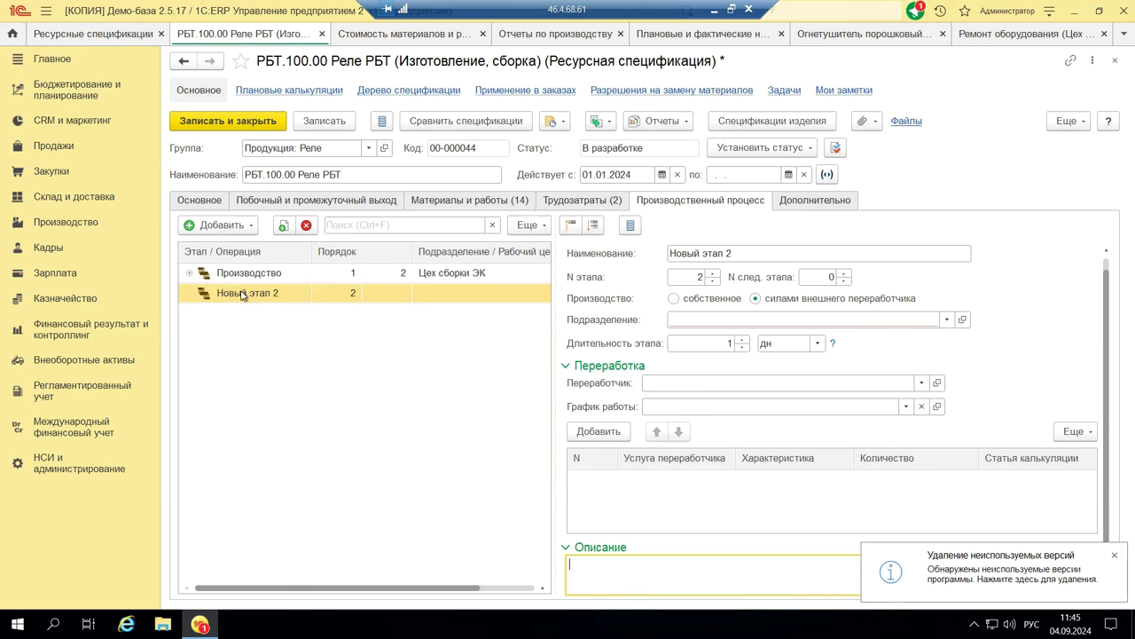
- Review the specification's cost distribution options and turn Исключить автоматический выбор в документах on and back off
click(787, 200)
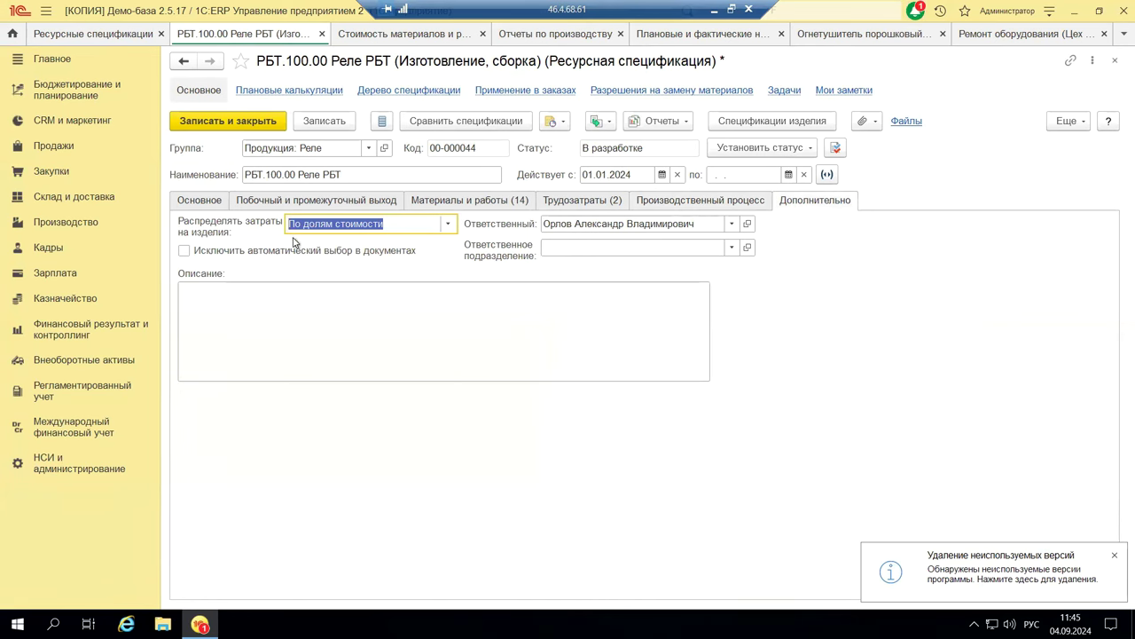
click(448, 224)
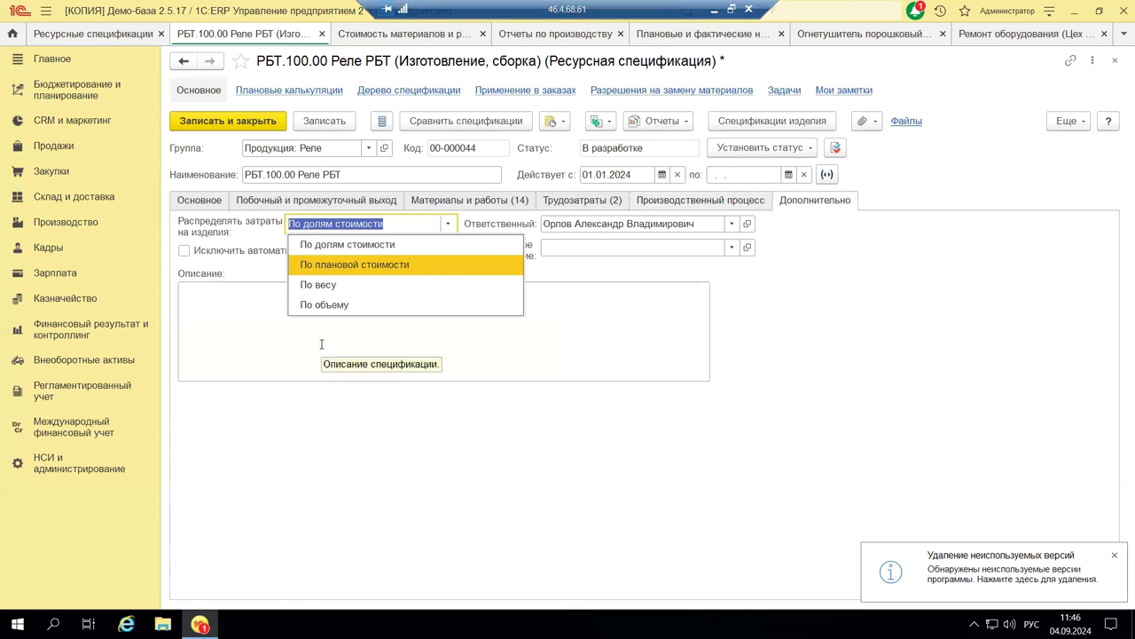
key(Escape)
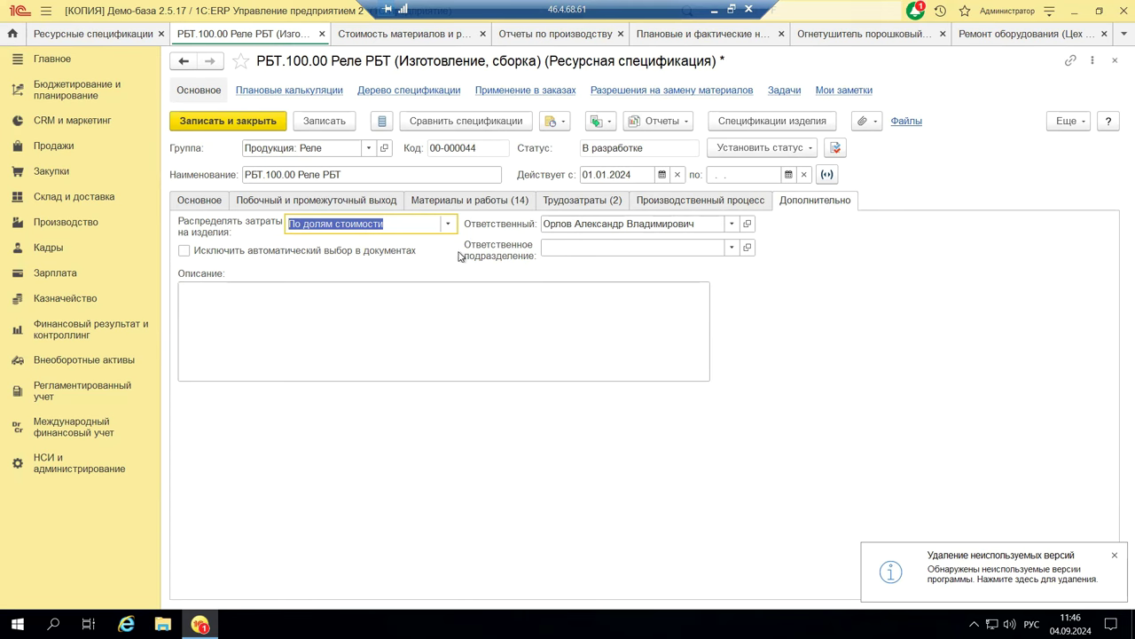
click(184, 250)
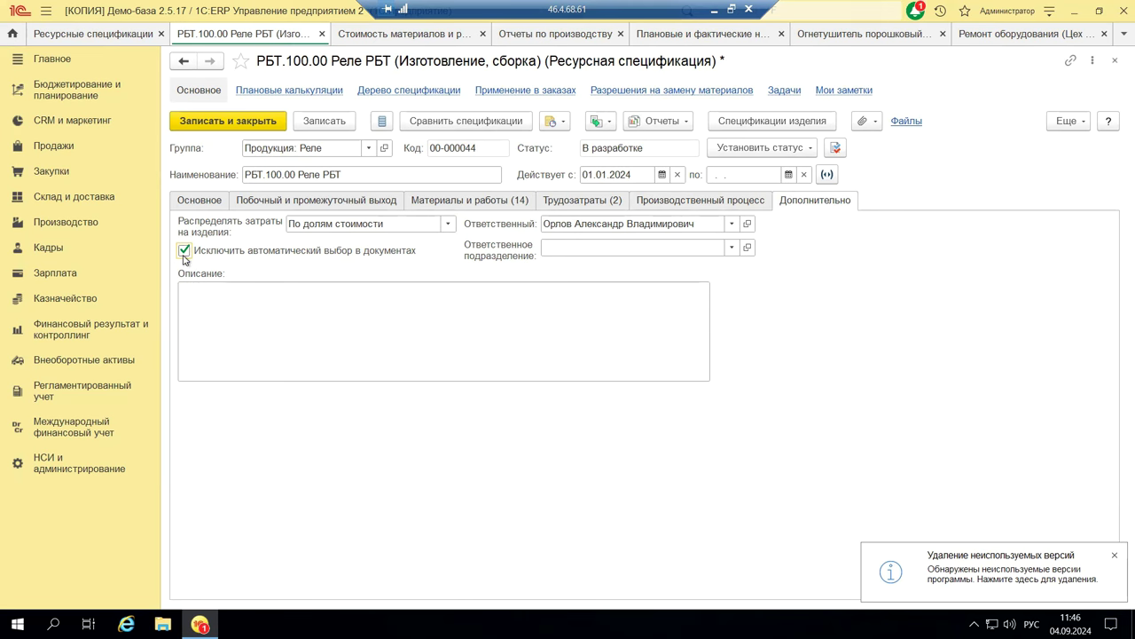
click(184, 256)
click(712, 12)
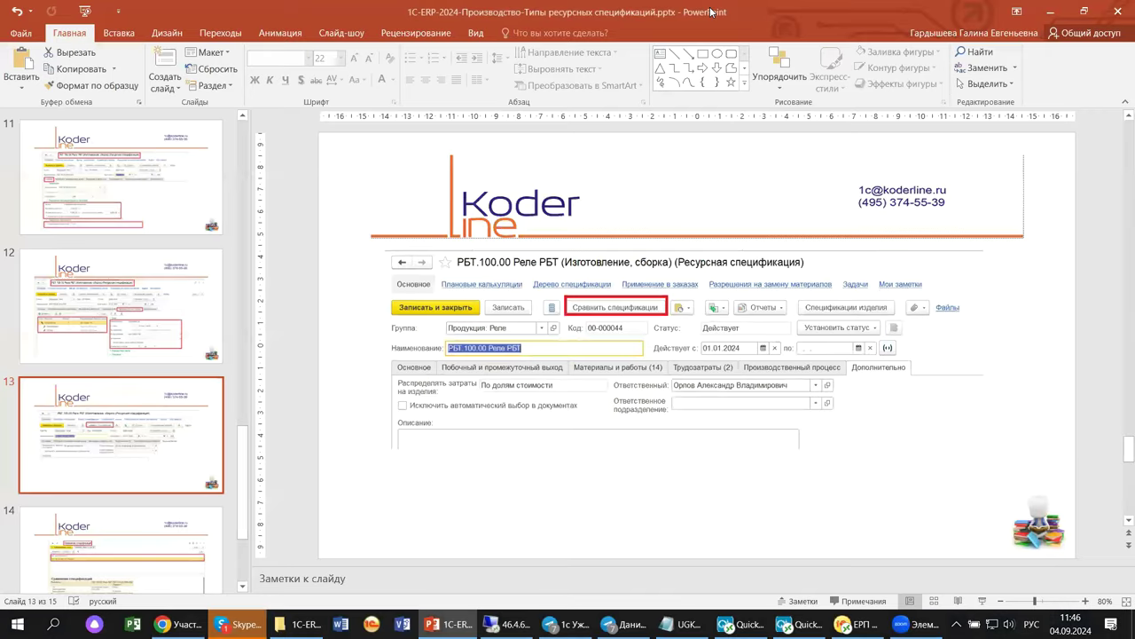
mouse_move(173, 623)
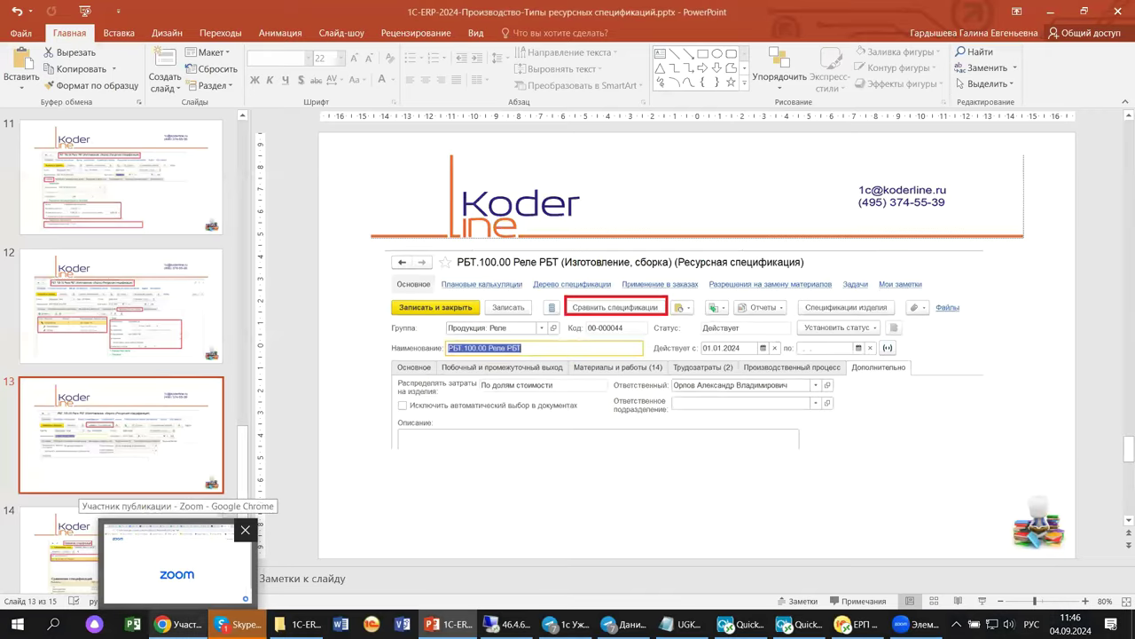
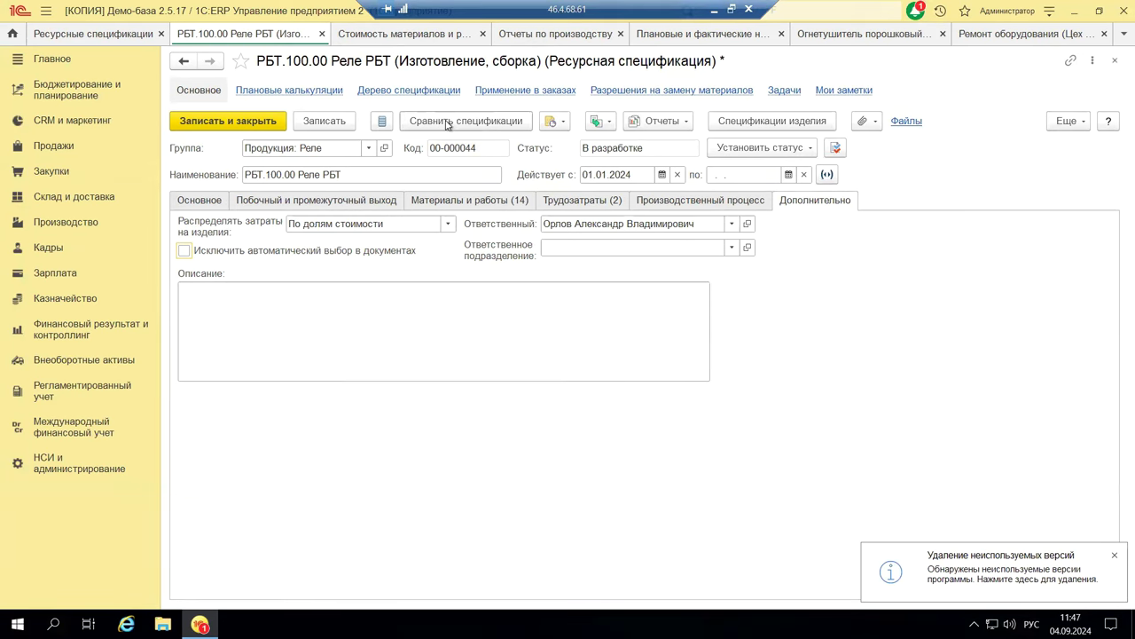
- Start comparing РБТ.100.00 Реле РБТ and add РБТ.100.00 Реле РБТ (Ремонт) twice from the Продукция: Реле group
click(448, 125)
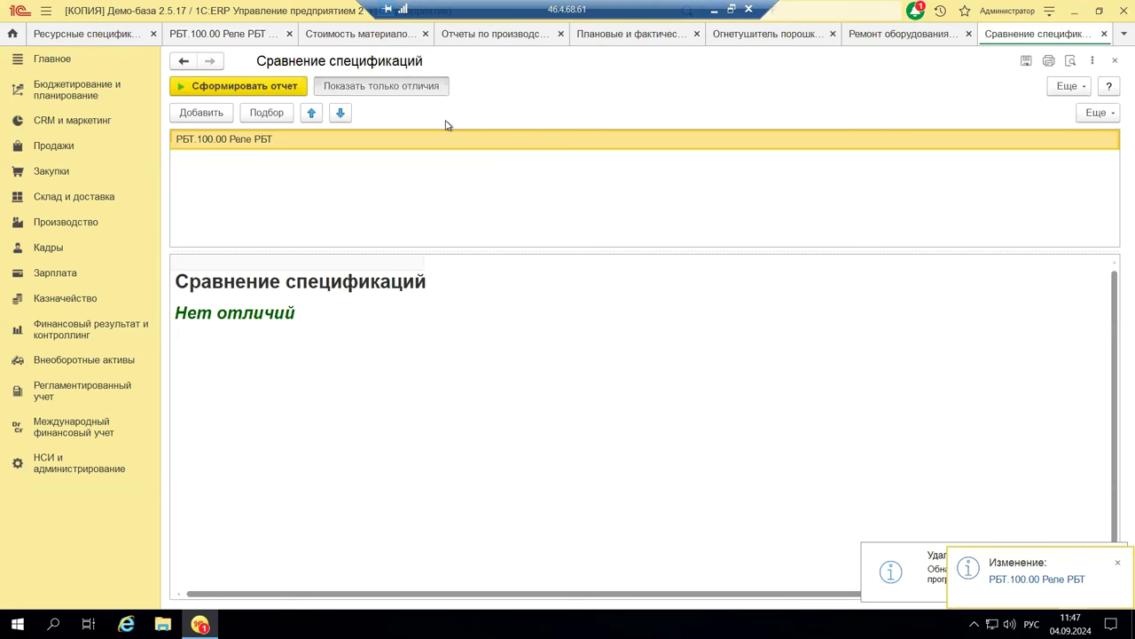
click(213, 115)
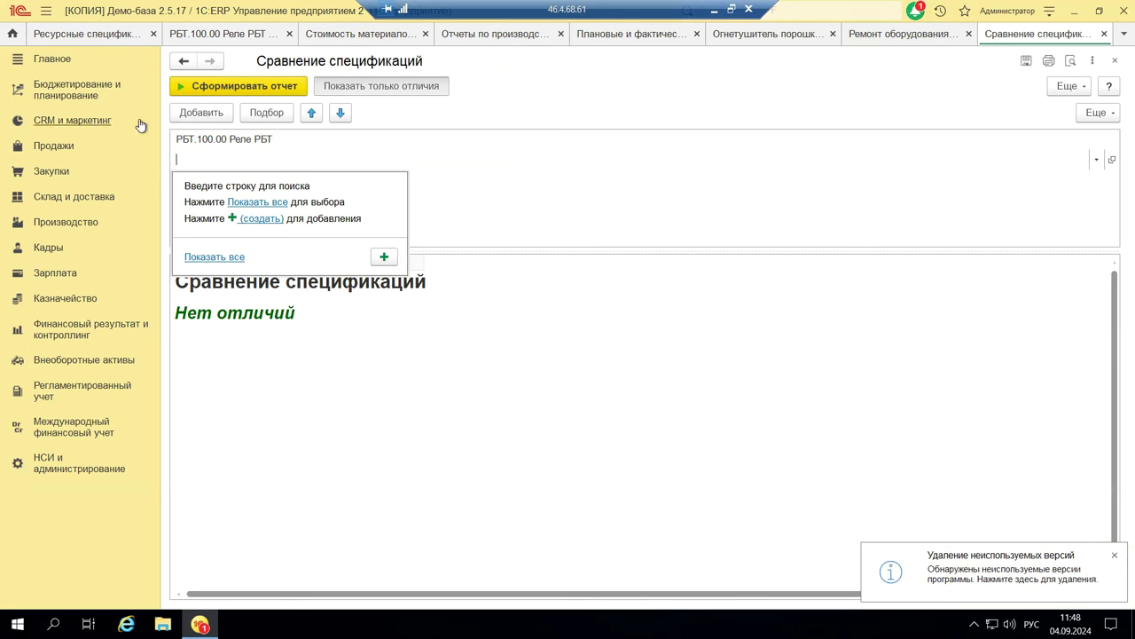
click(213, 118)
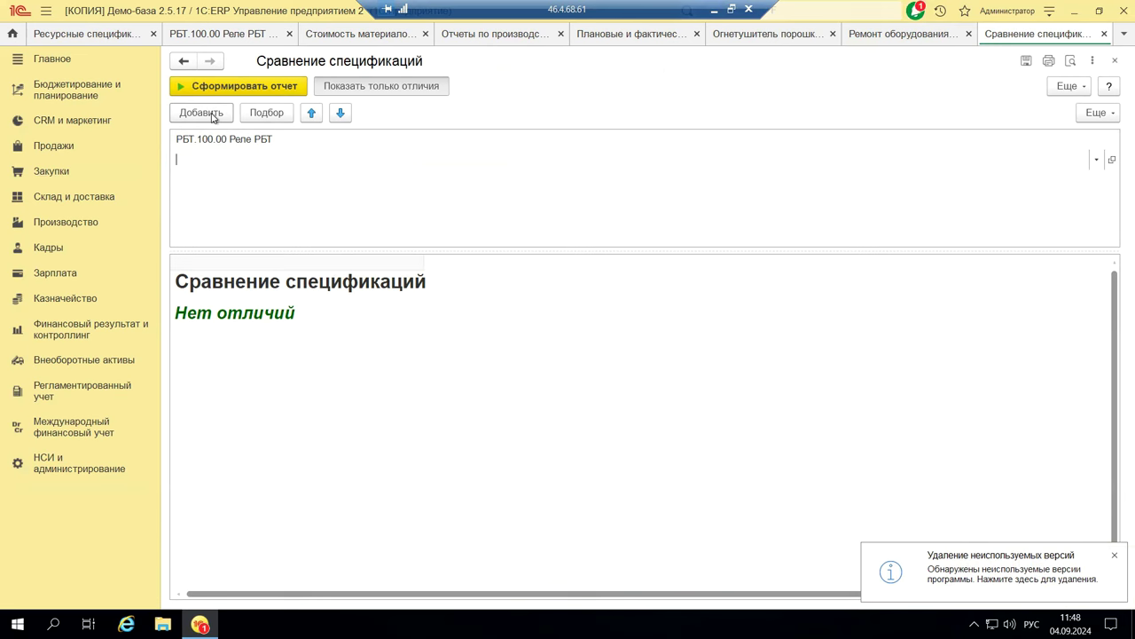
click(263, 116)
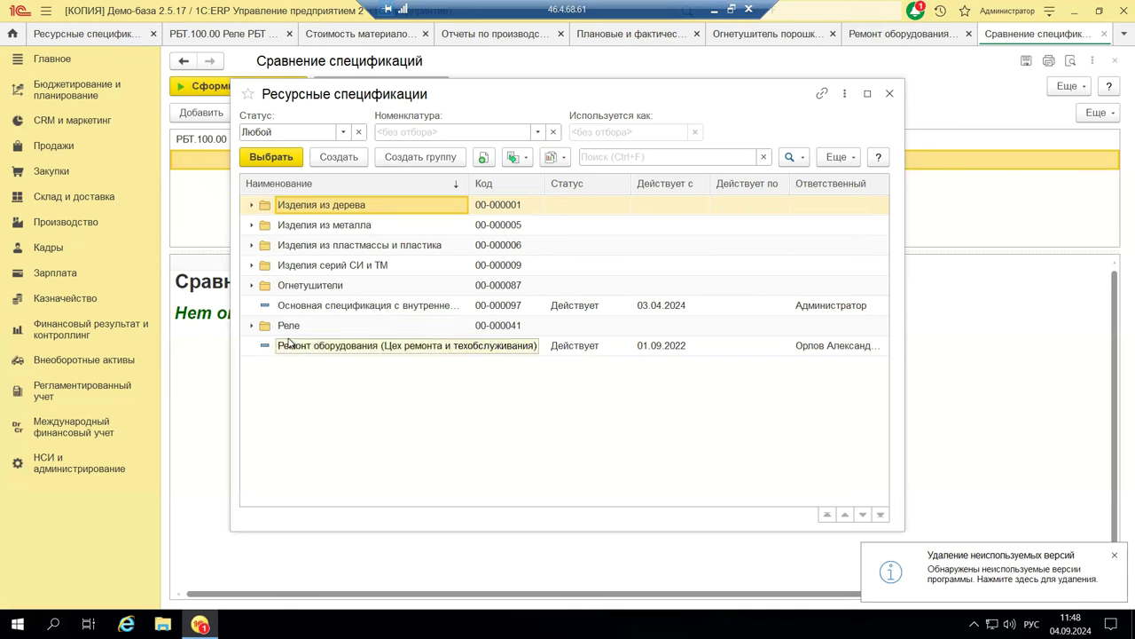
click(252, 326)
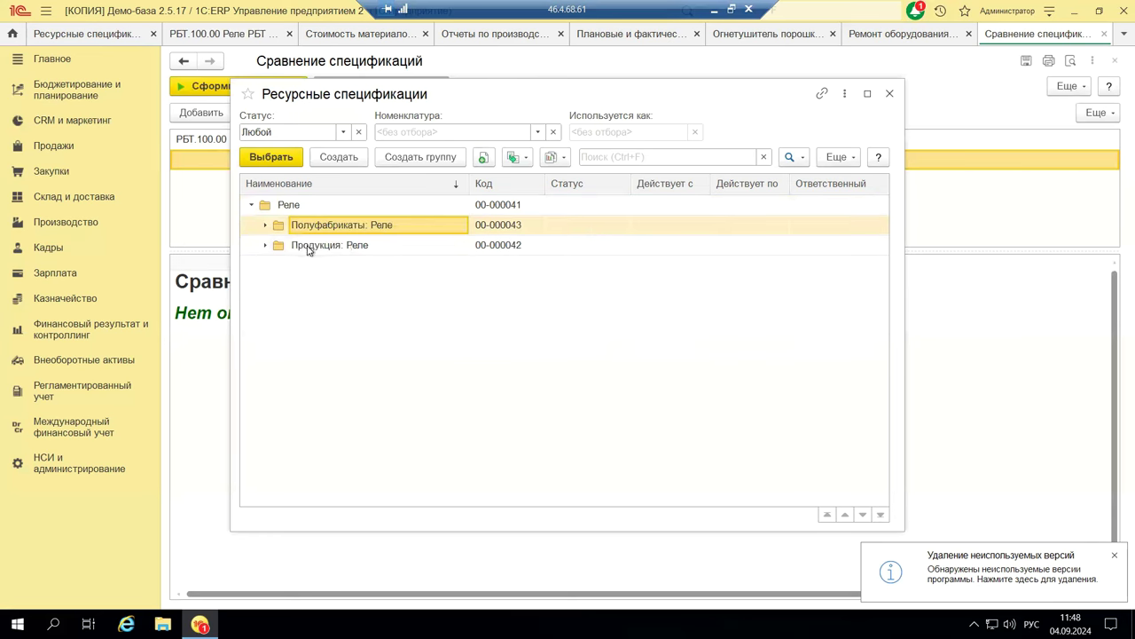
double_click(309, 245)
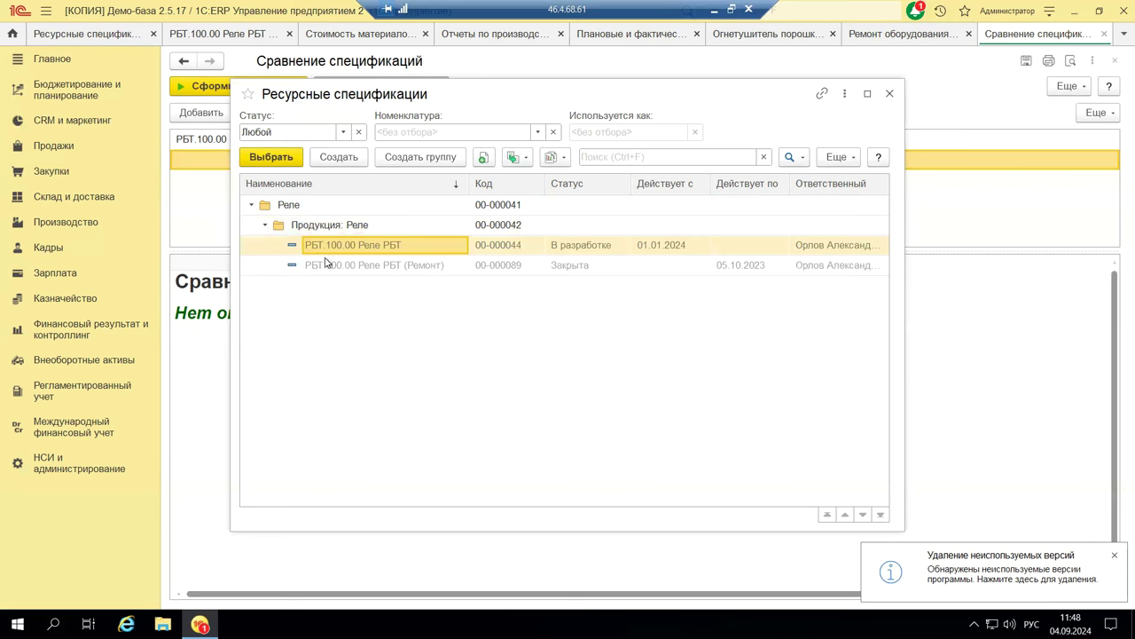
drag(600, 113, 729, 111)
double_click(551, 278)
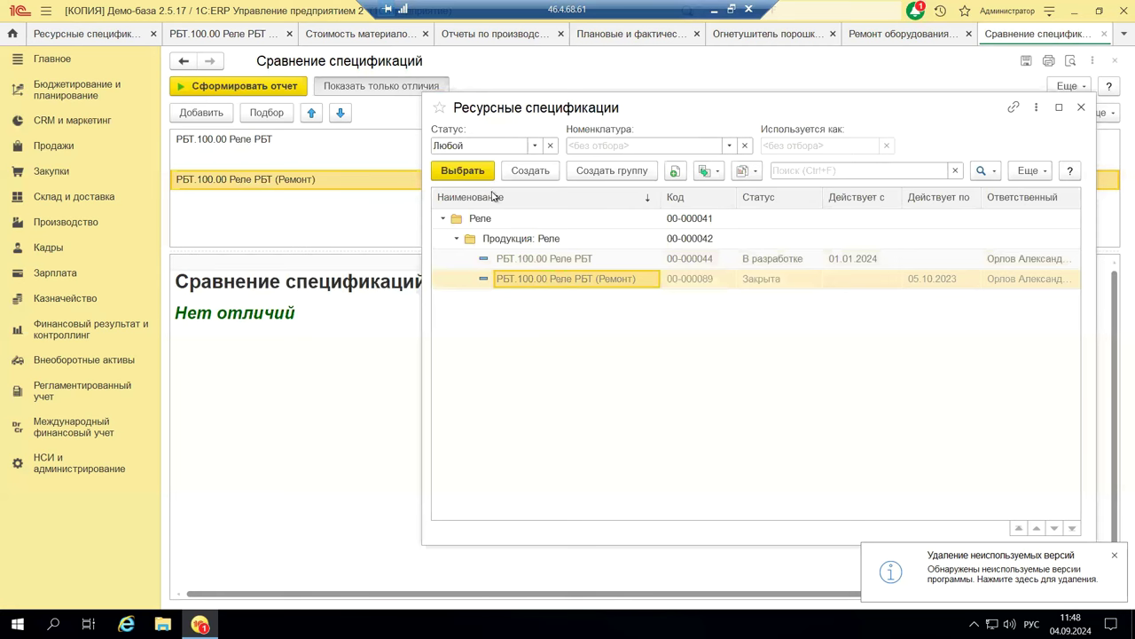
click(488, 174)
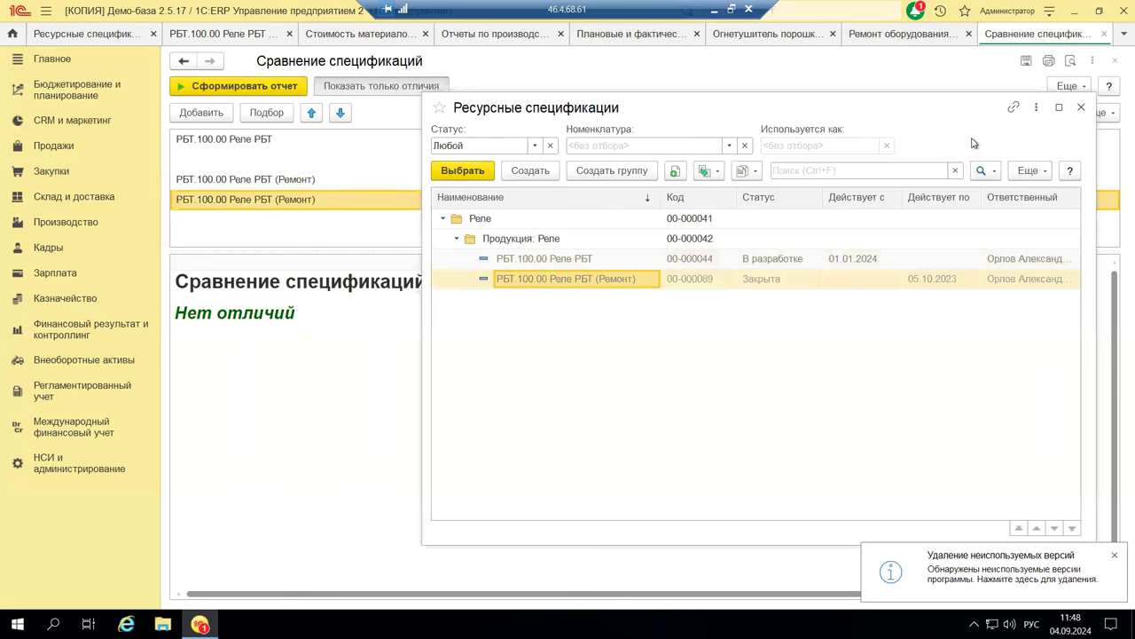
click(1081, 107)
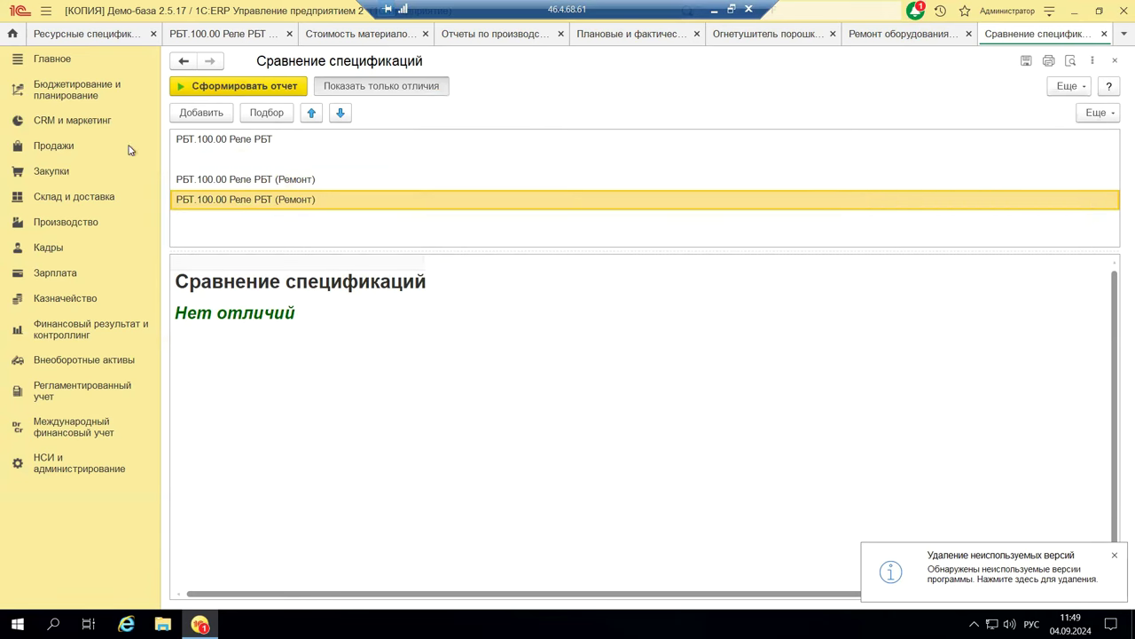
- Generate the comparison report after deleting the empty row from its list, and close it after examining the Тип values
click(193, 156)
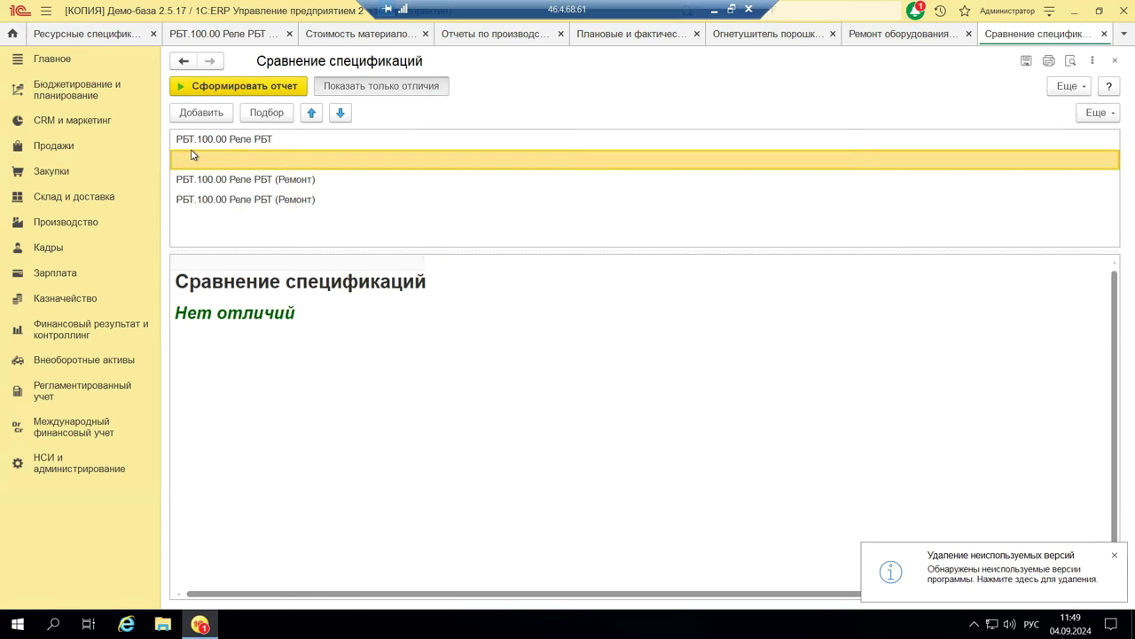
key(Delete)
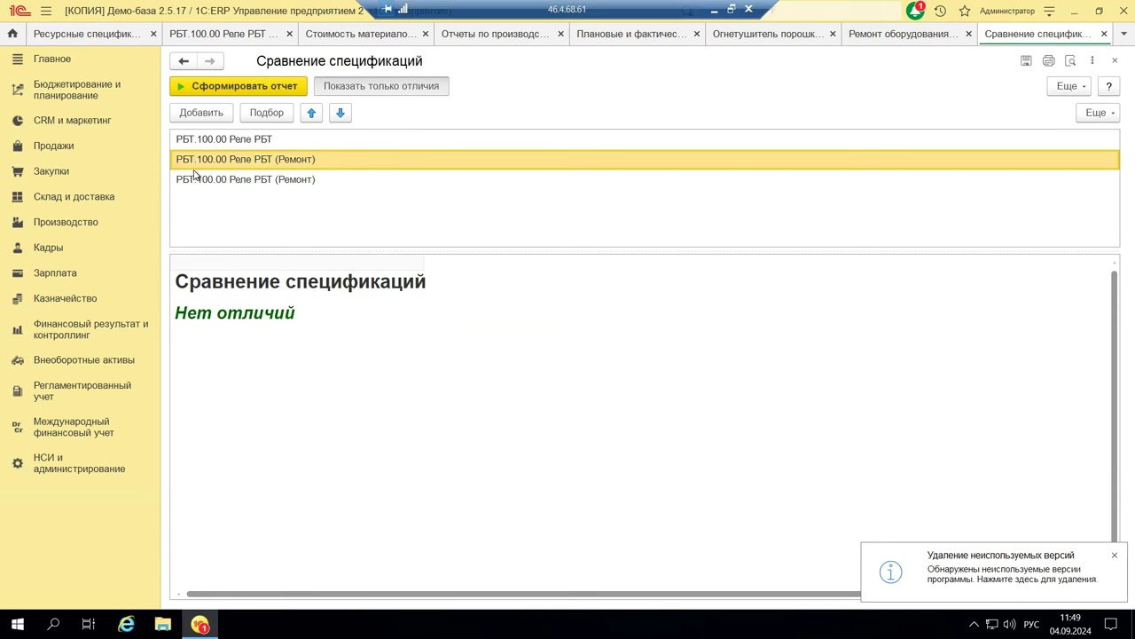
click(221, 86)
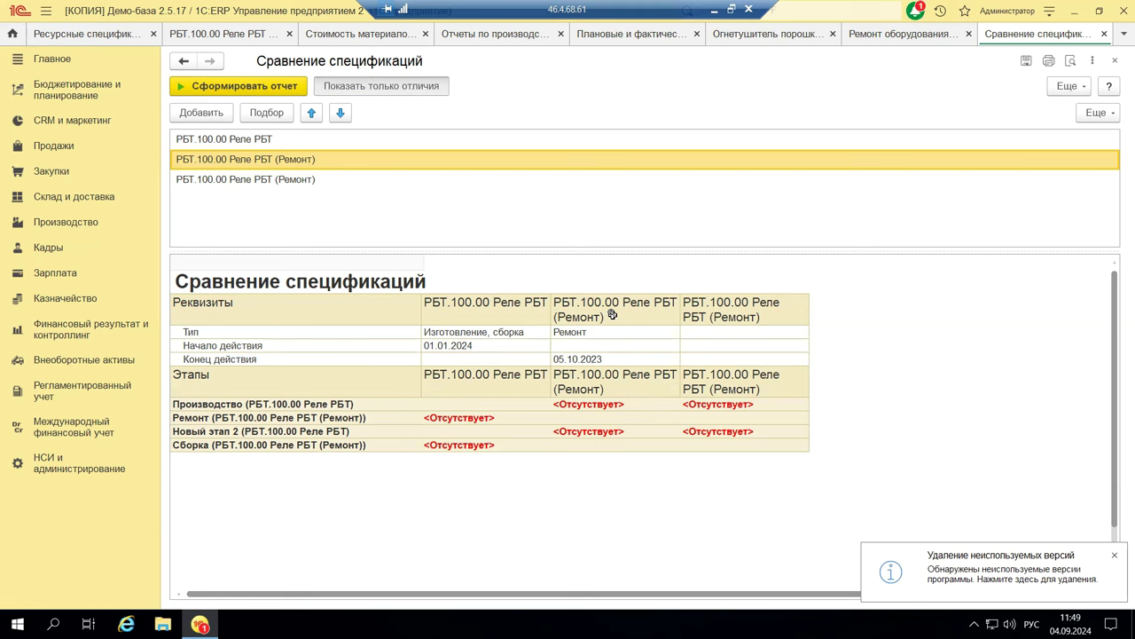
click(473, 335)
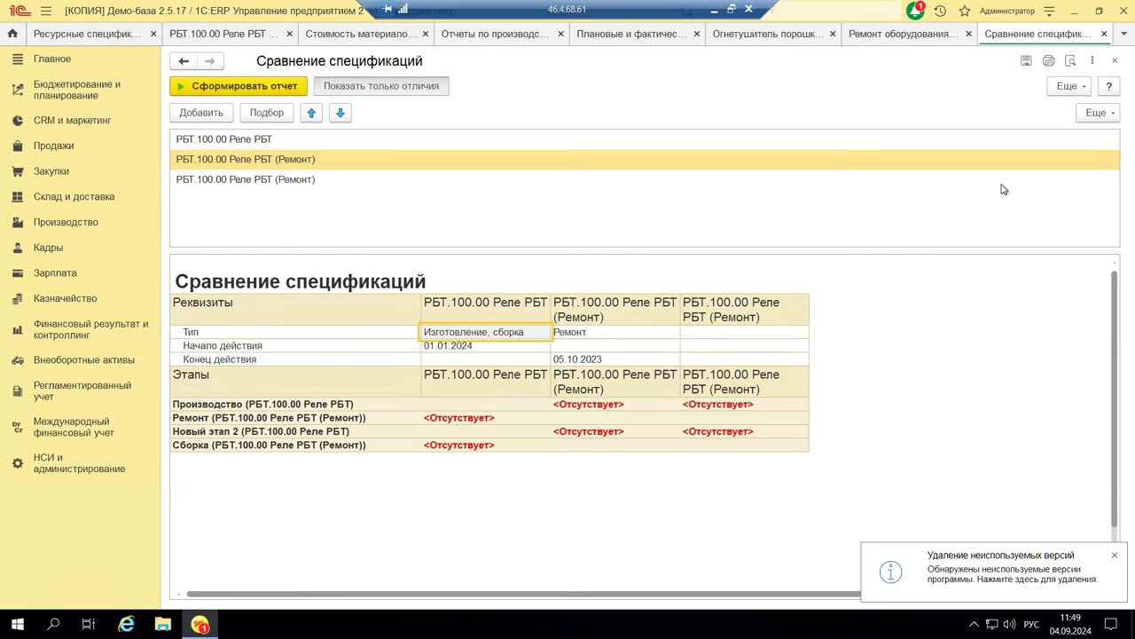
click(1117, 61)
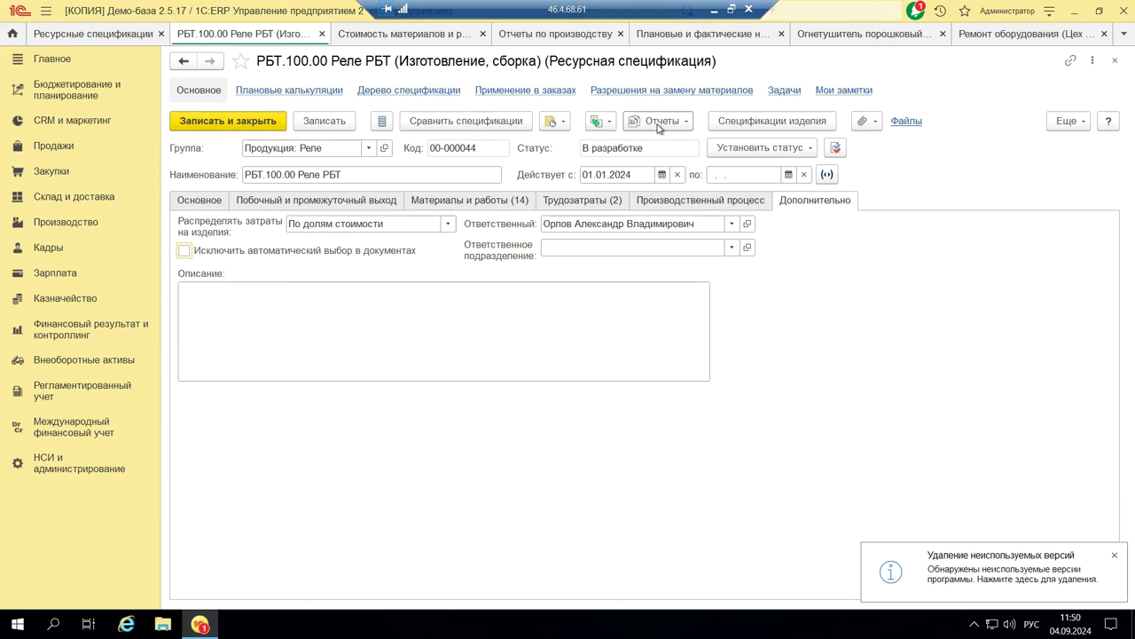
- Review the available report types and the product's specification list with its additional commands, and close that list
click(659, 124)
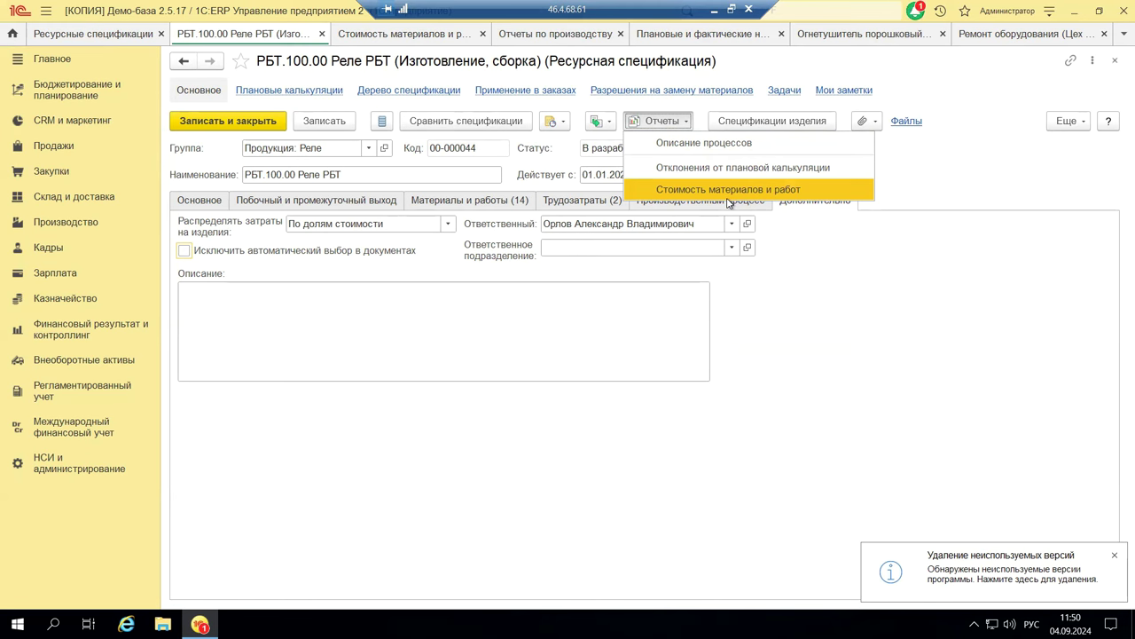
click(774, 119)
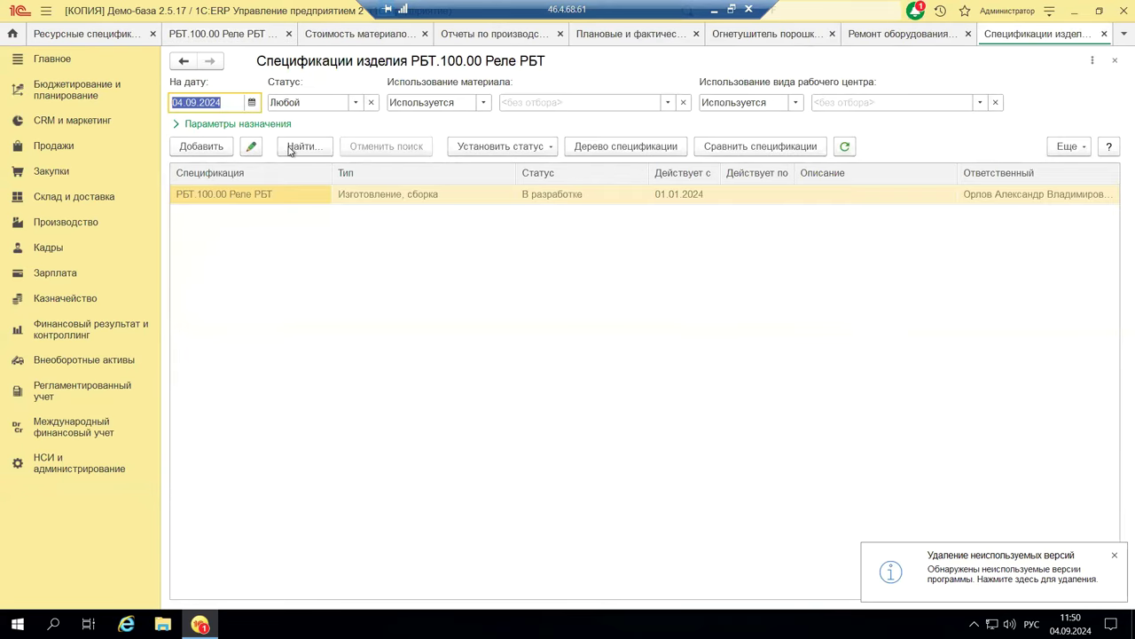
click(1071, 148)
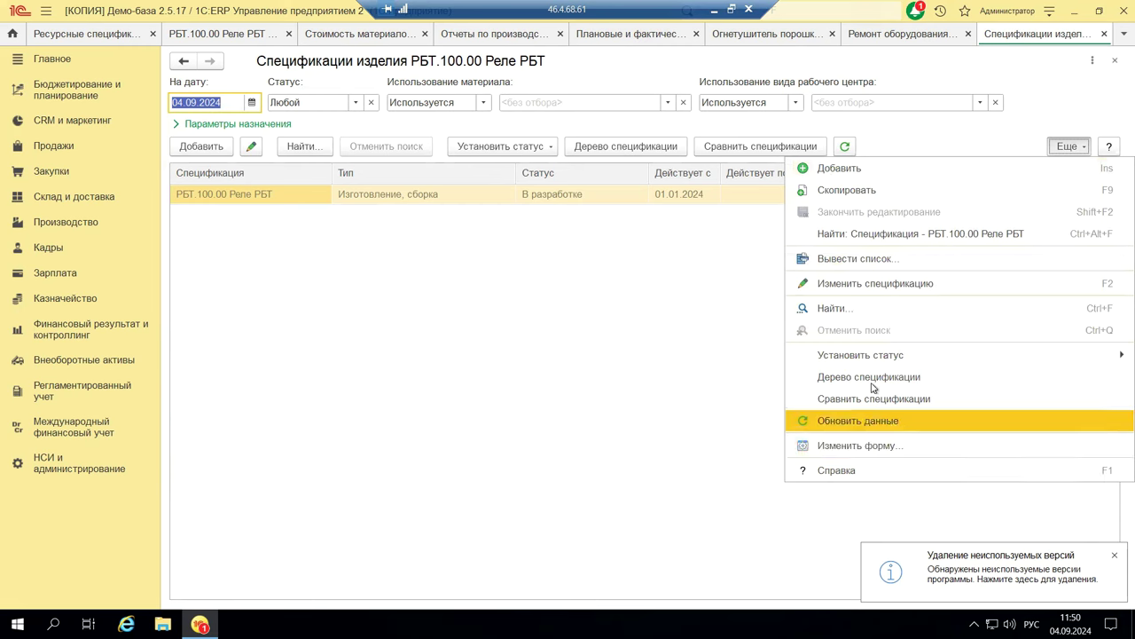
click(580, 222)
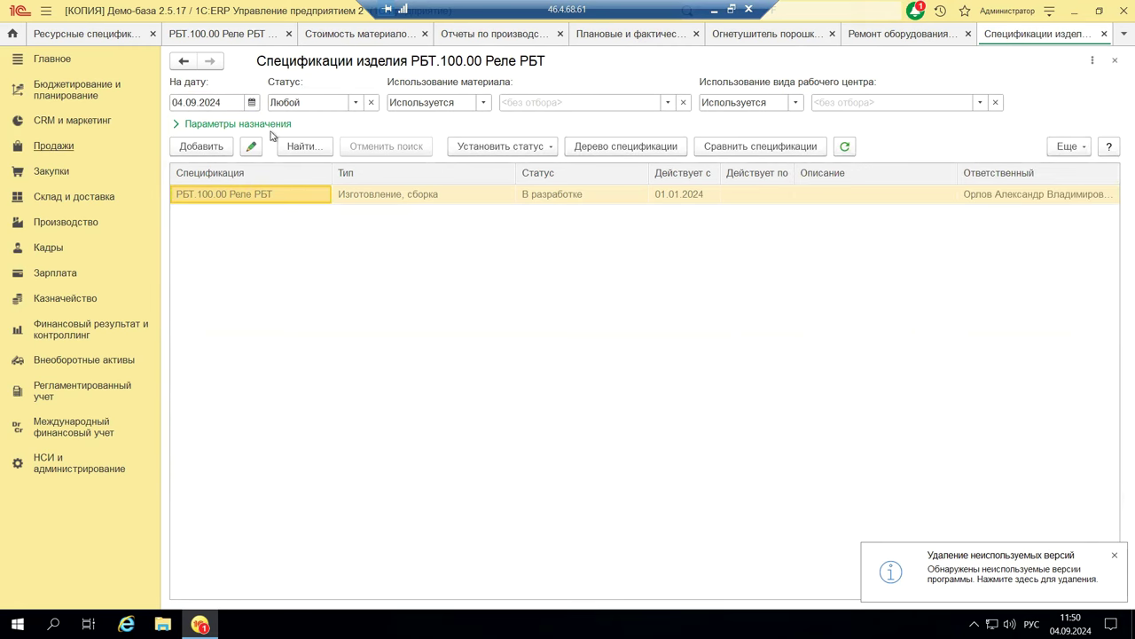
click(1115, 62)
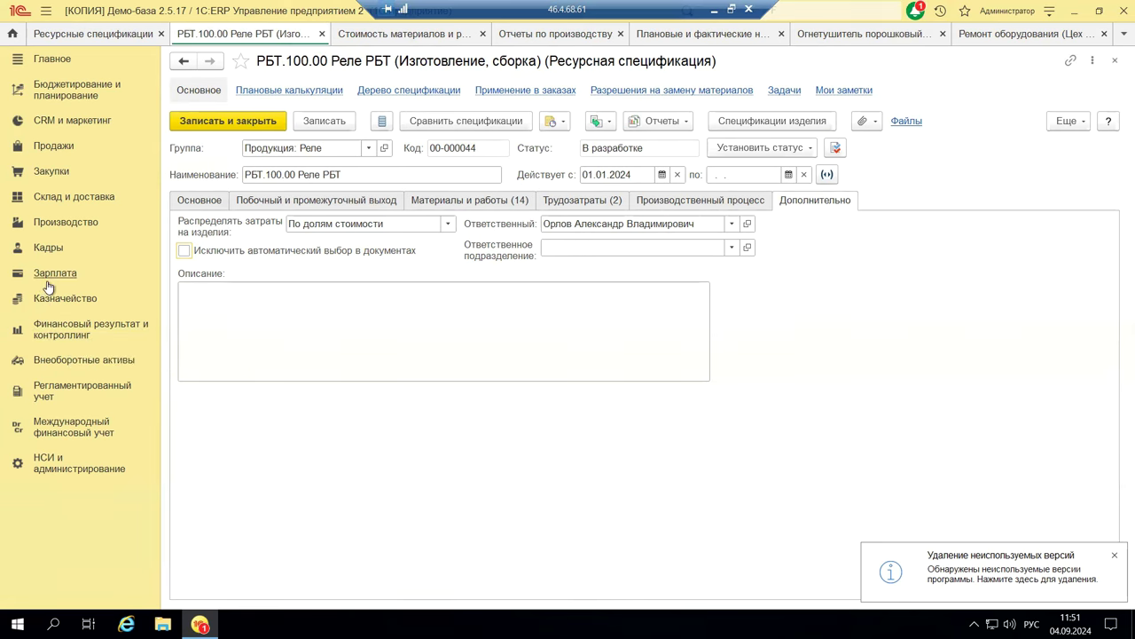
- Display the production reports and examine the cost analysis, Внутрицеховое управление, Внутрицеховой учет and Межцеховое управление groups
click(78, 224)
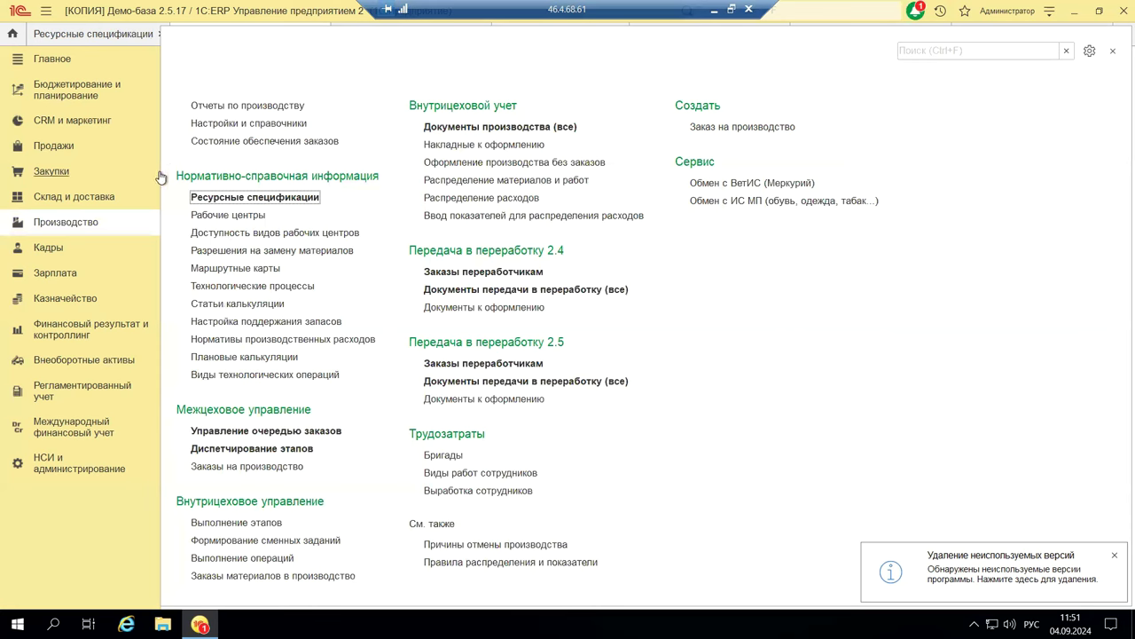
click(270, 110)
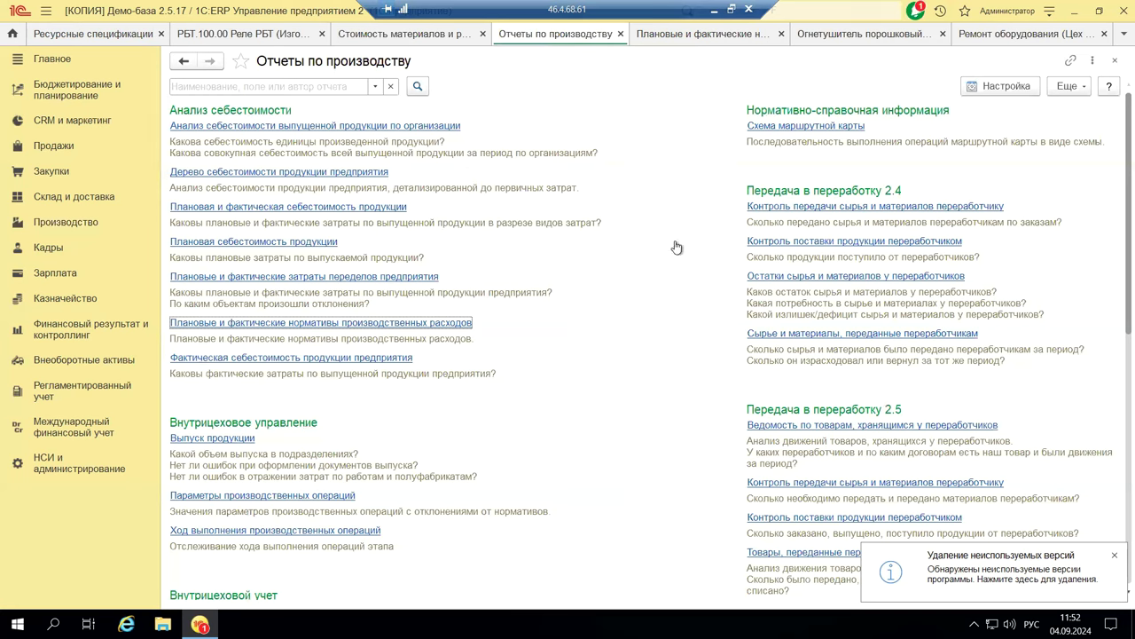
scroll(584, 445, down, 4)
scroll(585, 445, down, 4)
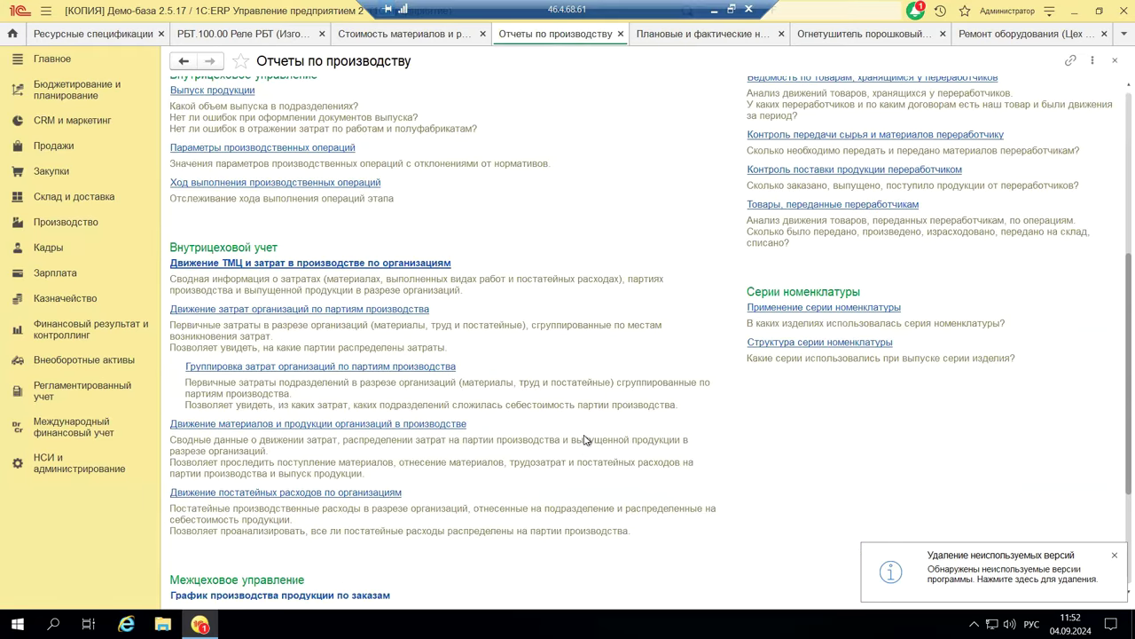
scroll(585, 439, down, 4)
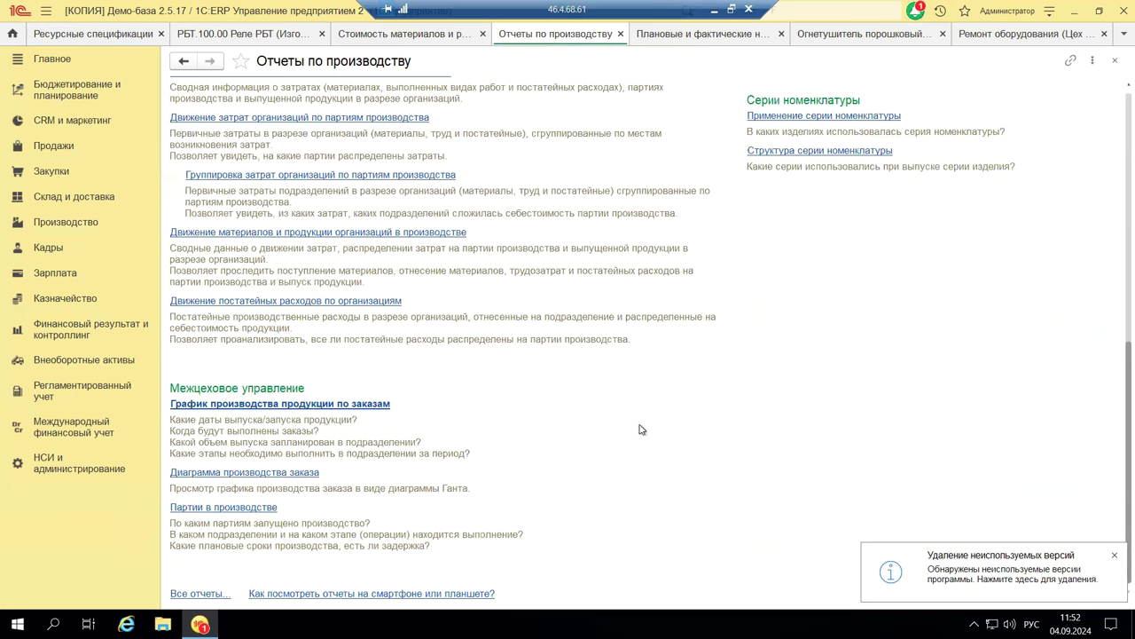
scroll(389, 373, up, 5)
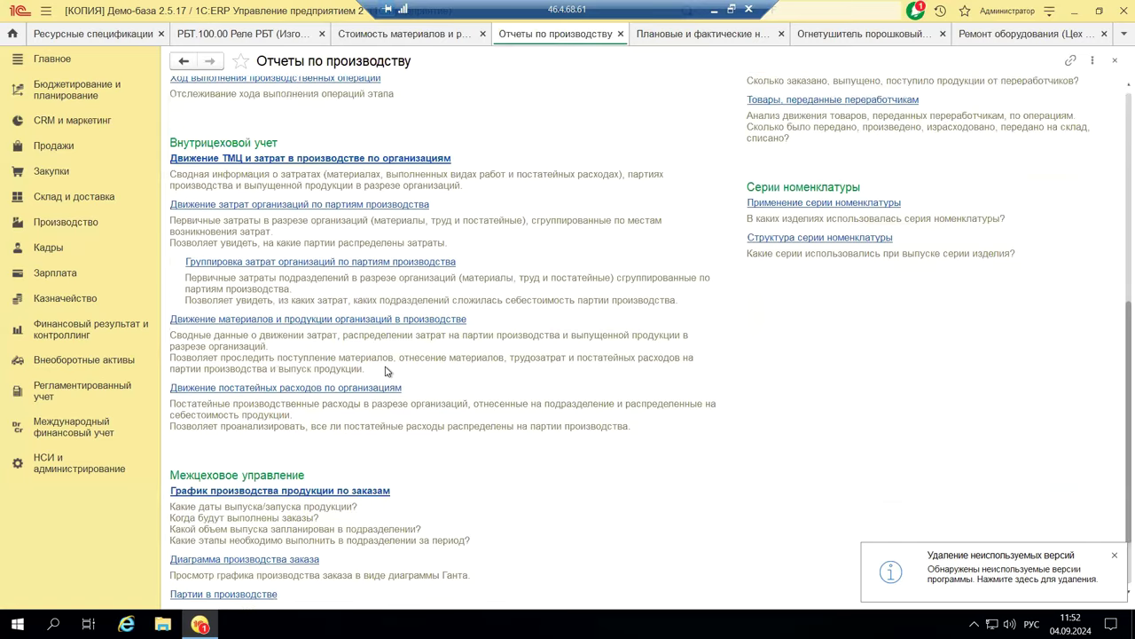
scroll(377, 385, down, 1)
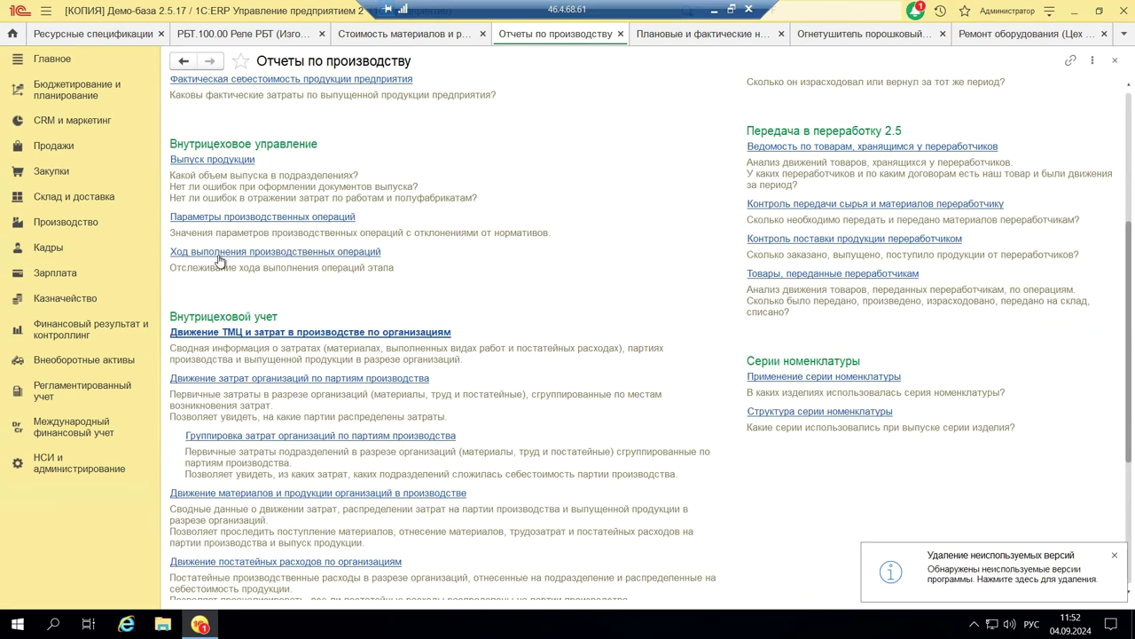
scroll(488, 330, down, 3)
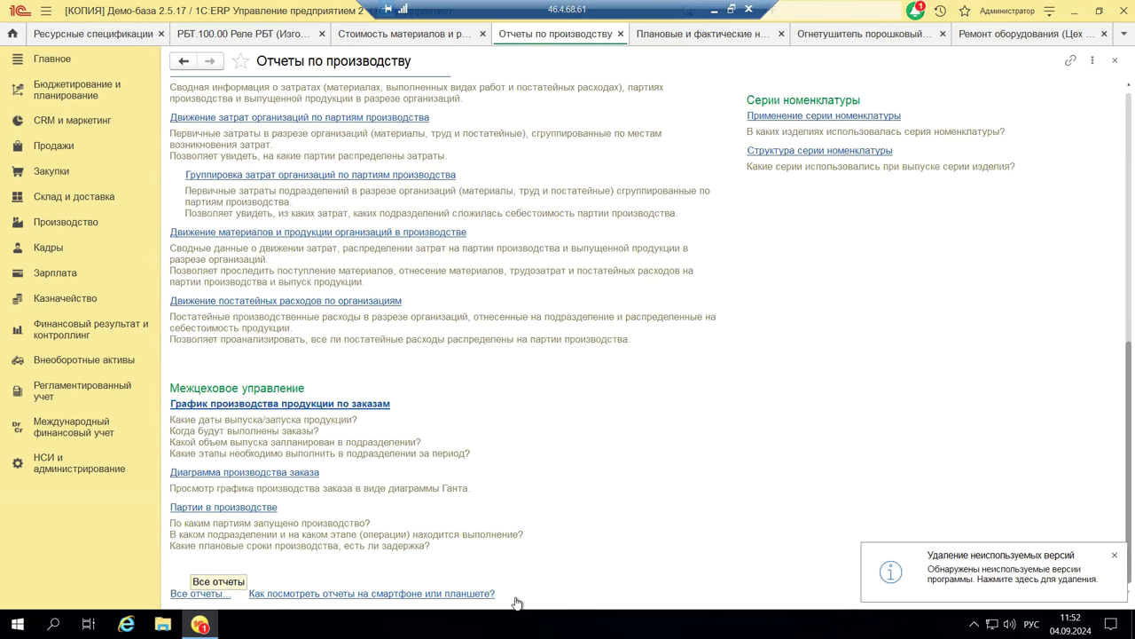
- Display the full list of reports and bring up the settings of the Выпуск продукции report in the Производство section
click(206, 599)
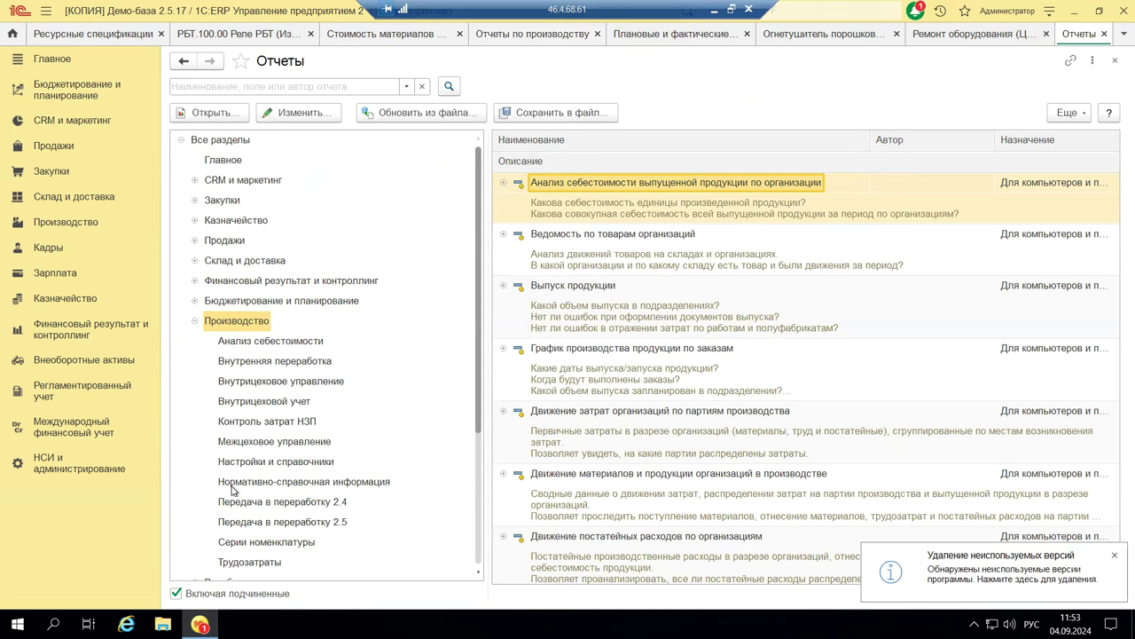
scroll(228, 563, down, 2)
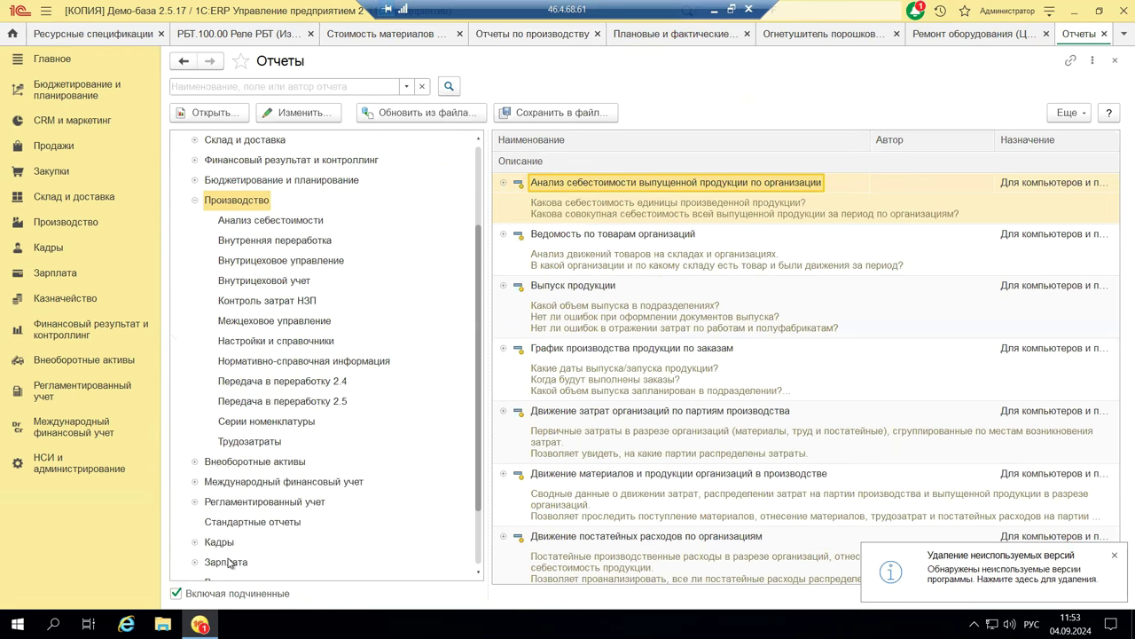
scroll(228, 562, up, 2)
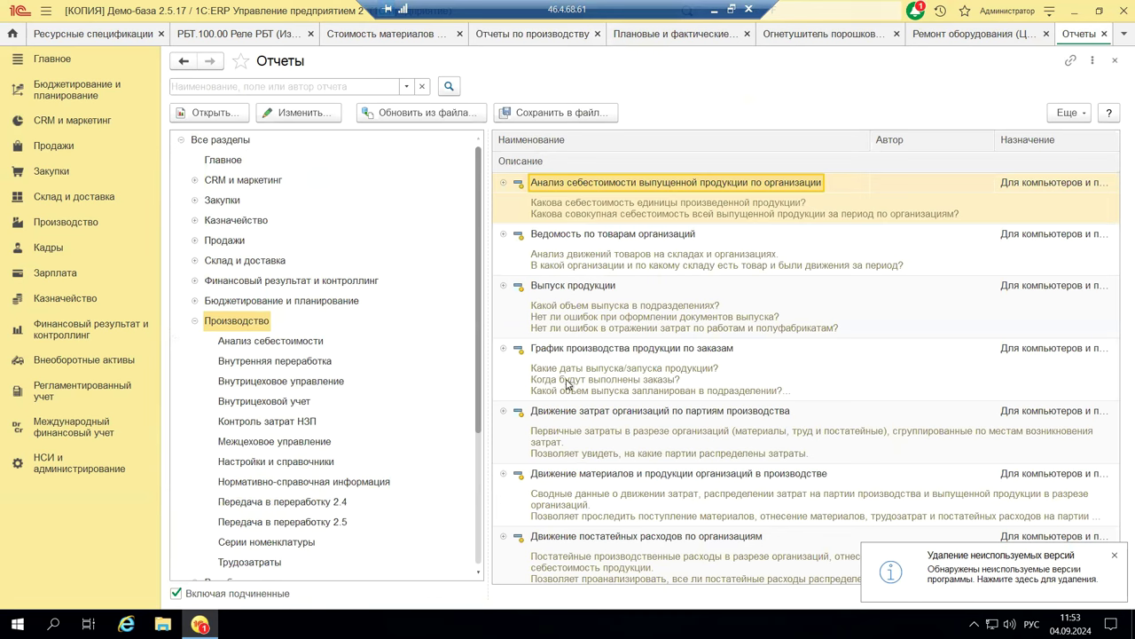
click(560, 371)
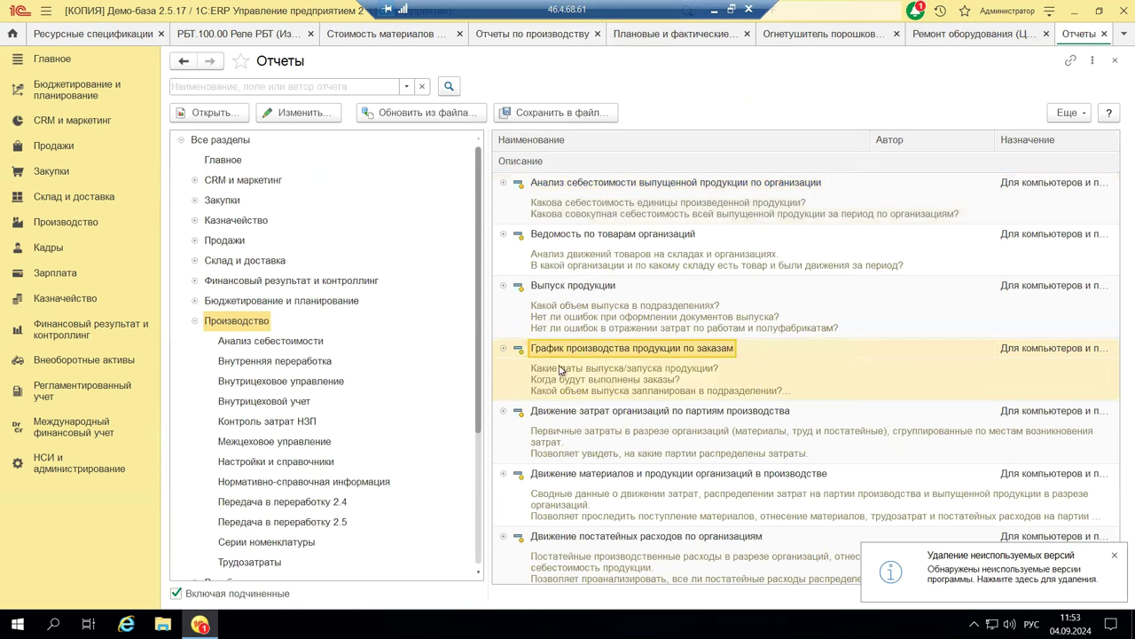
click(576, 309)
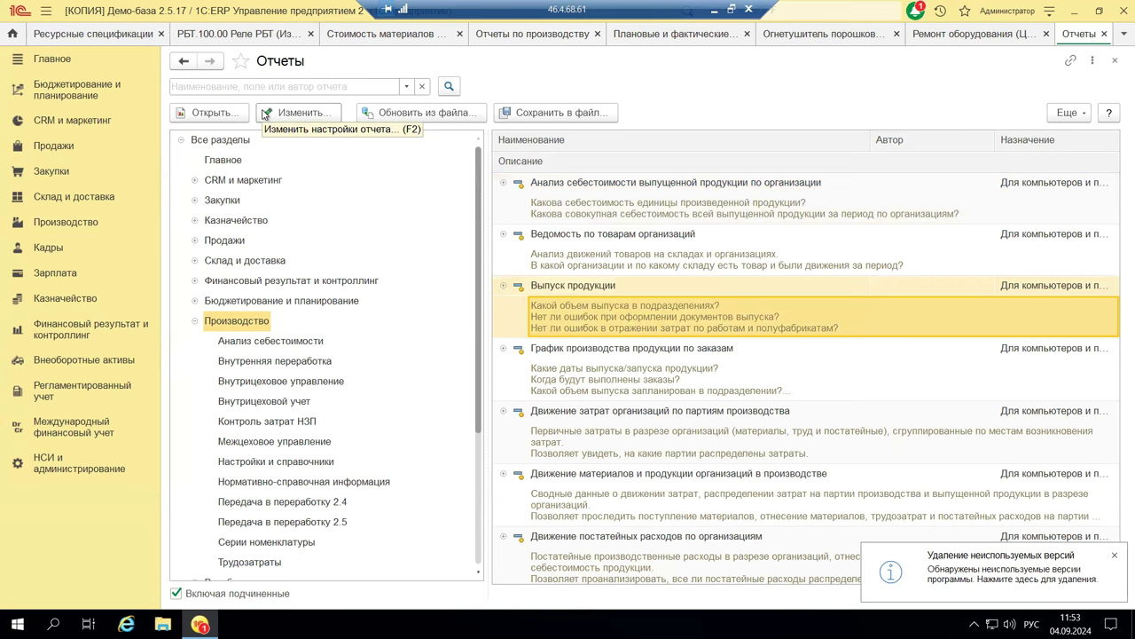
click(263, 113)
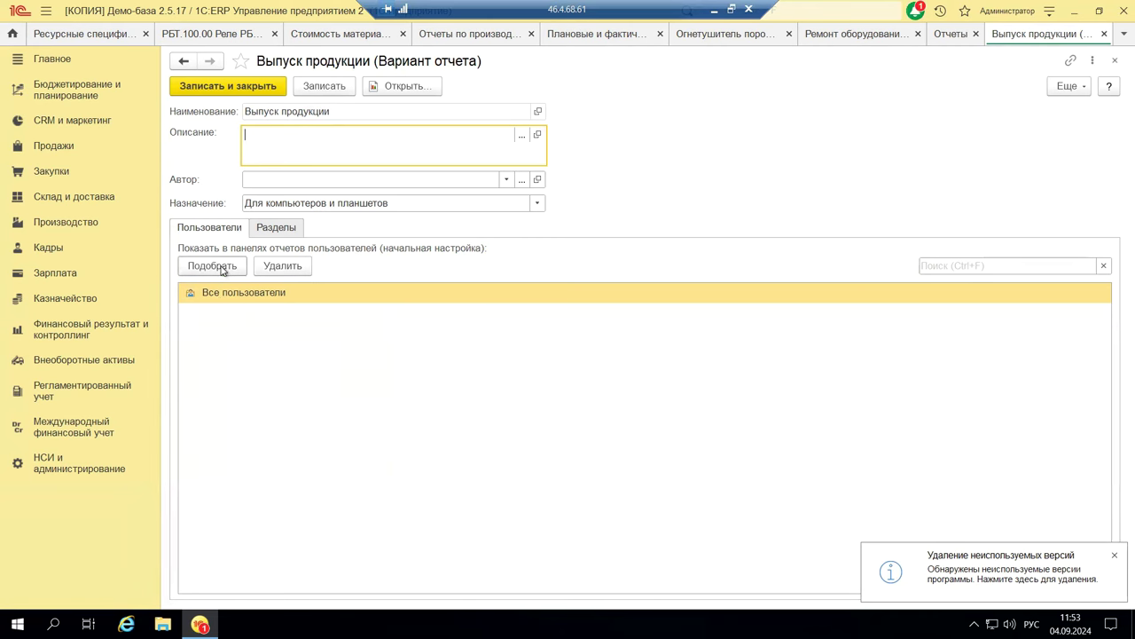
- Remove Все пользователи from the users chosen for the Выпуск продукции report variant and add one individual user instead
click(222, 268)
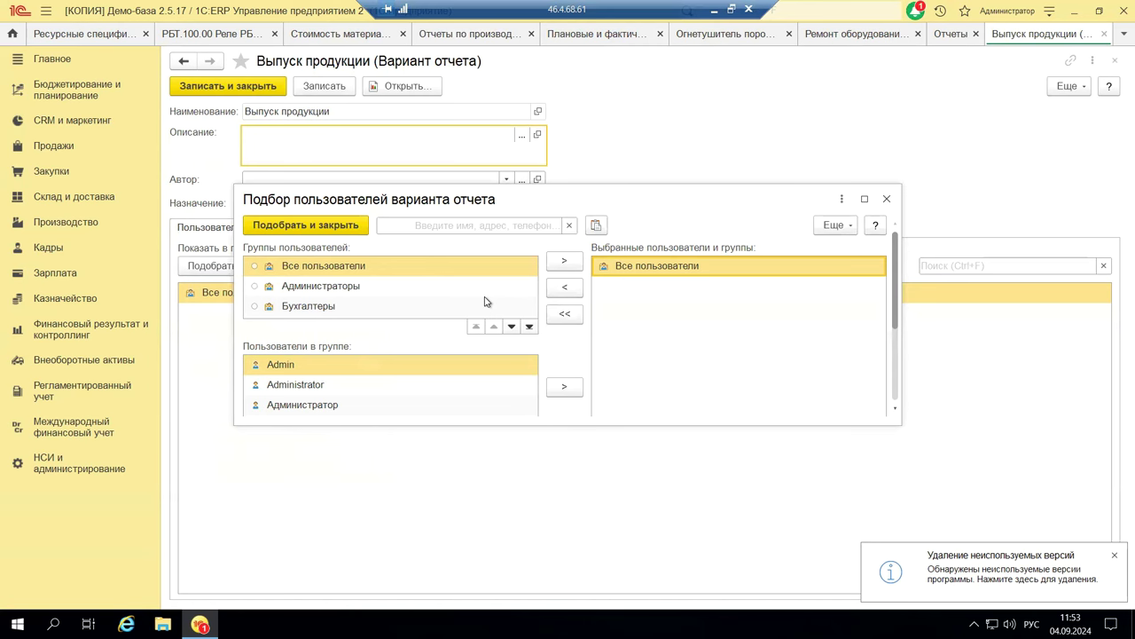
click(566, 290)
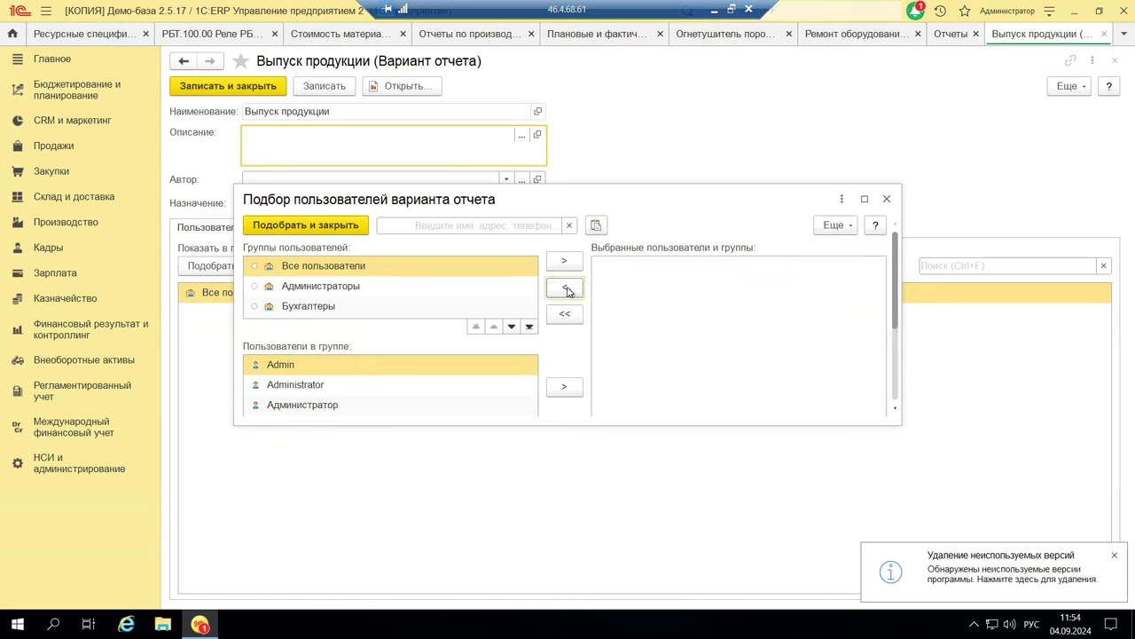
scroll(307, 397, down, 3)
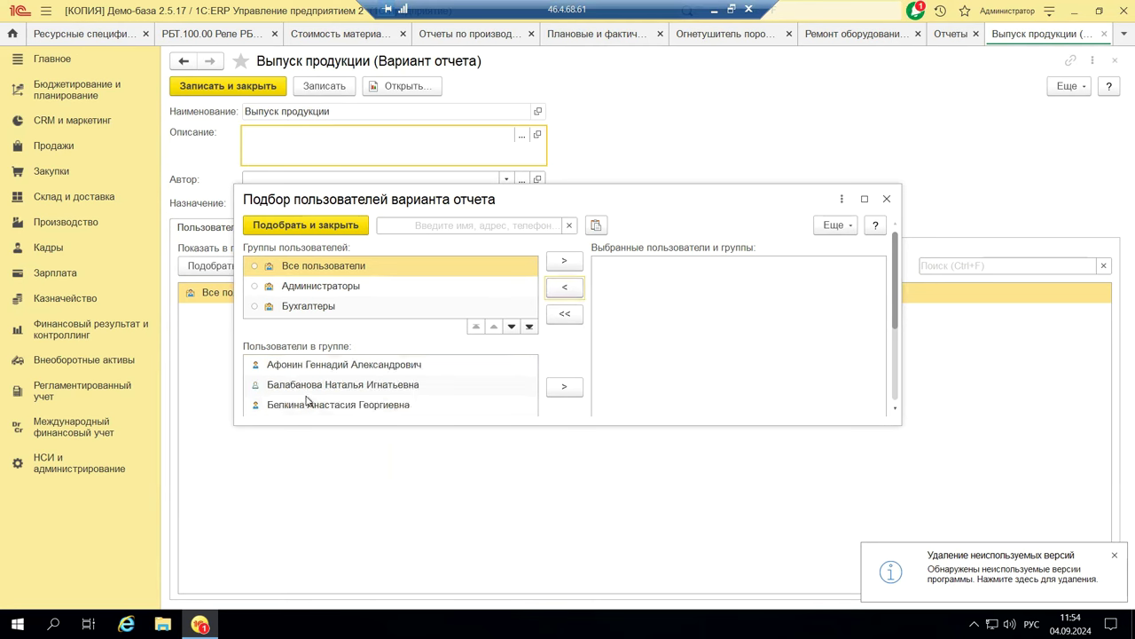
scroll(308, 388, down, 4)
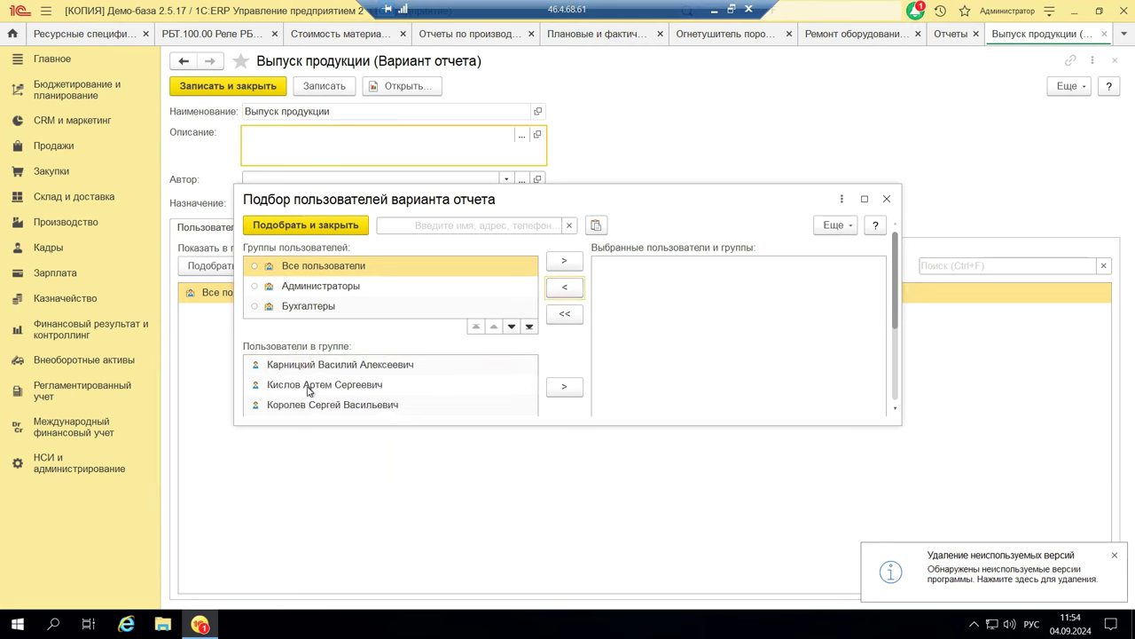
click(309, 388)
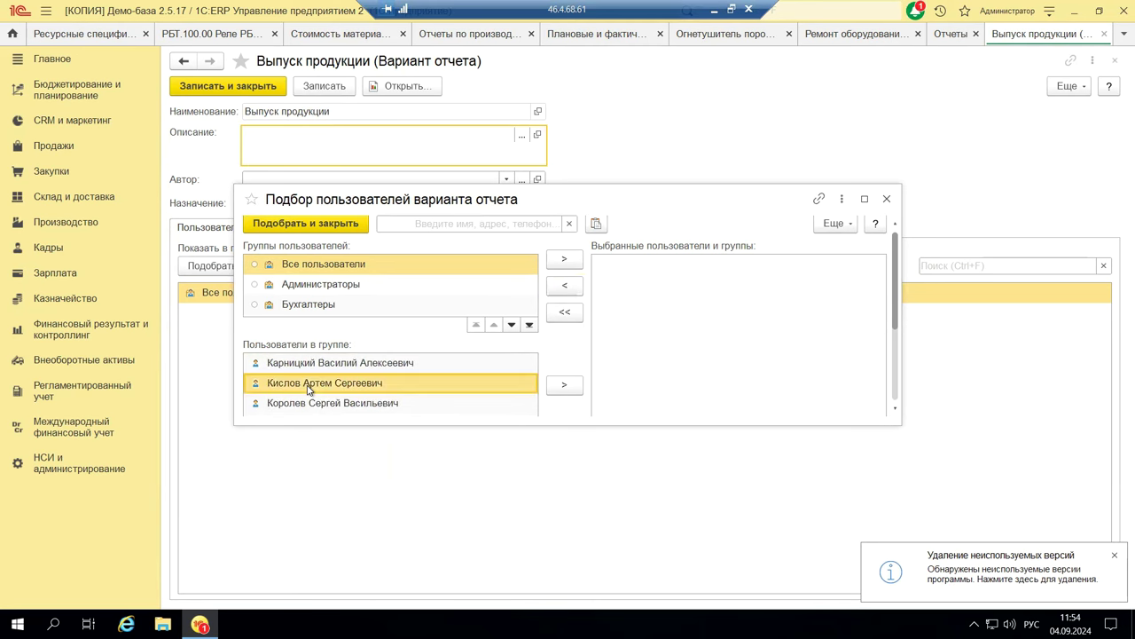
click(558, 391)
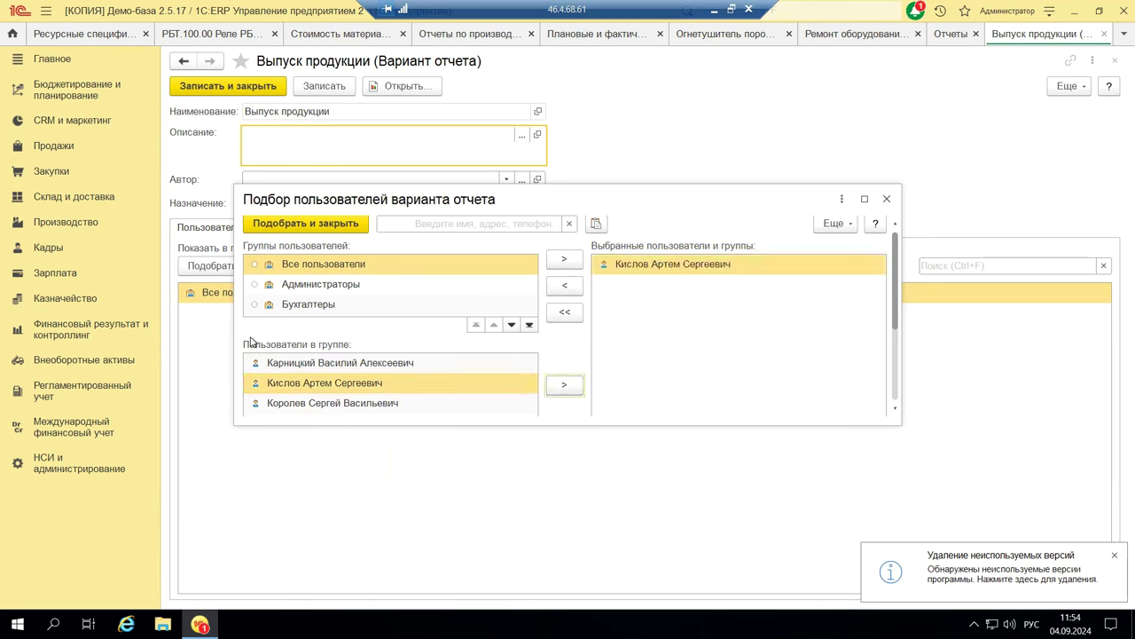
- Add the user from the Бухгалтеры group to the chosen users and apply the selection to the report variant
click(314, 304)
click(317, 363)
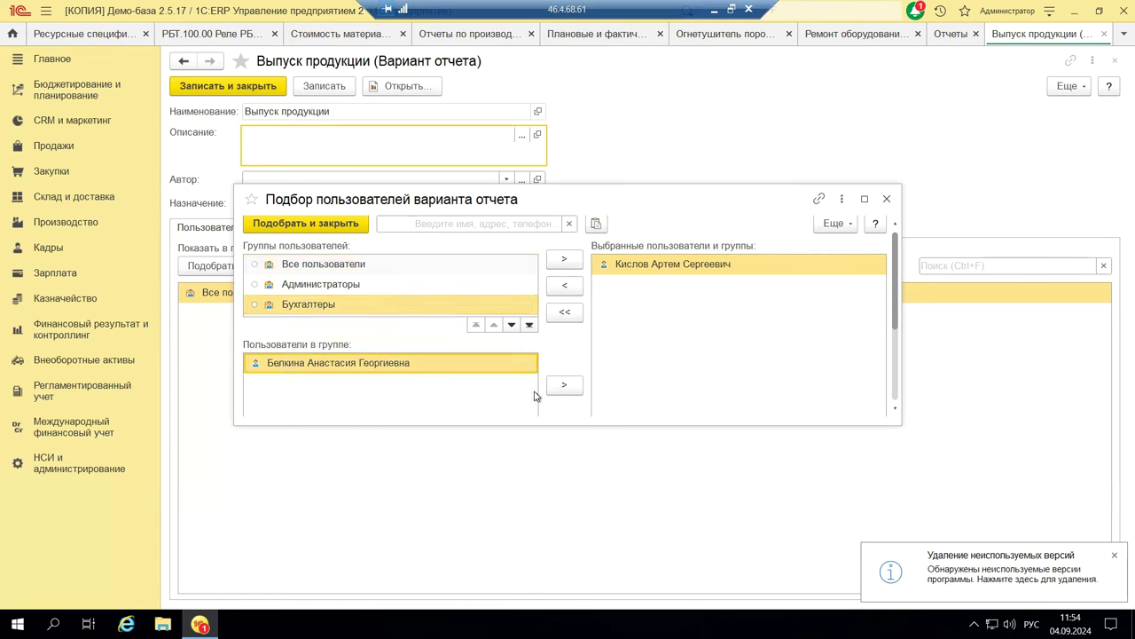
click(565, 386)
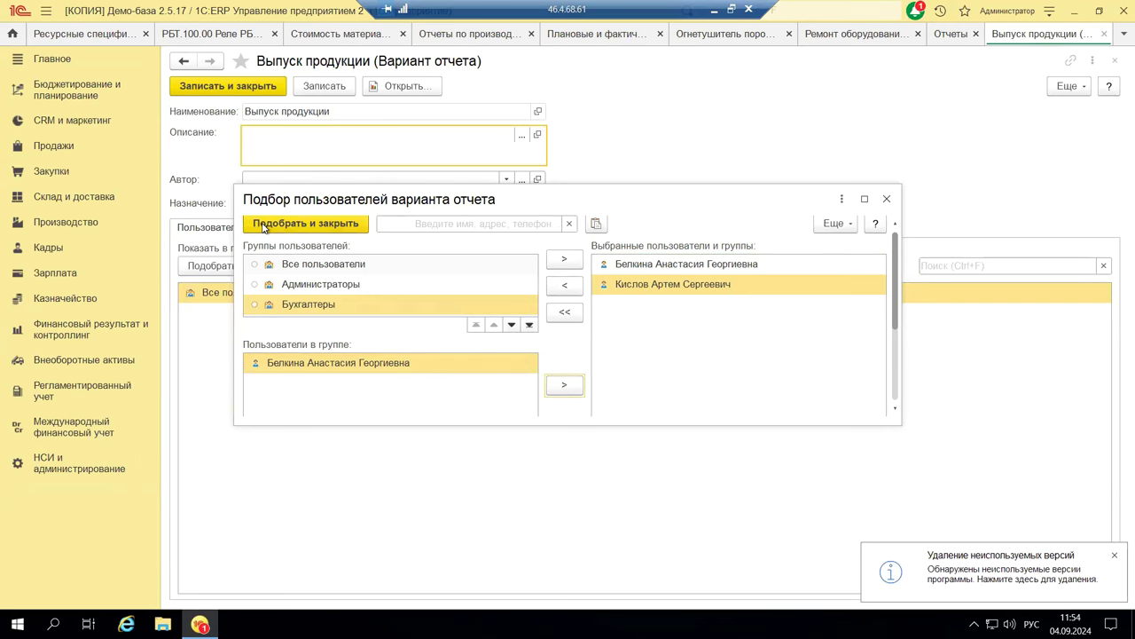
click(264, 226)
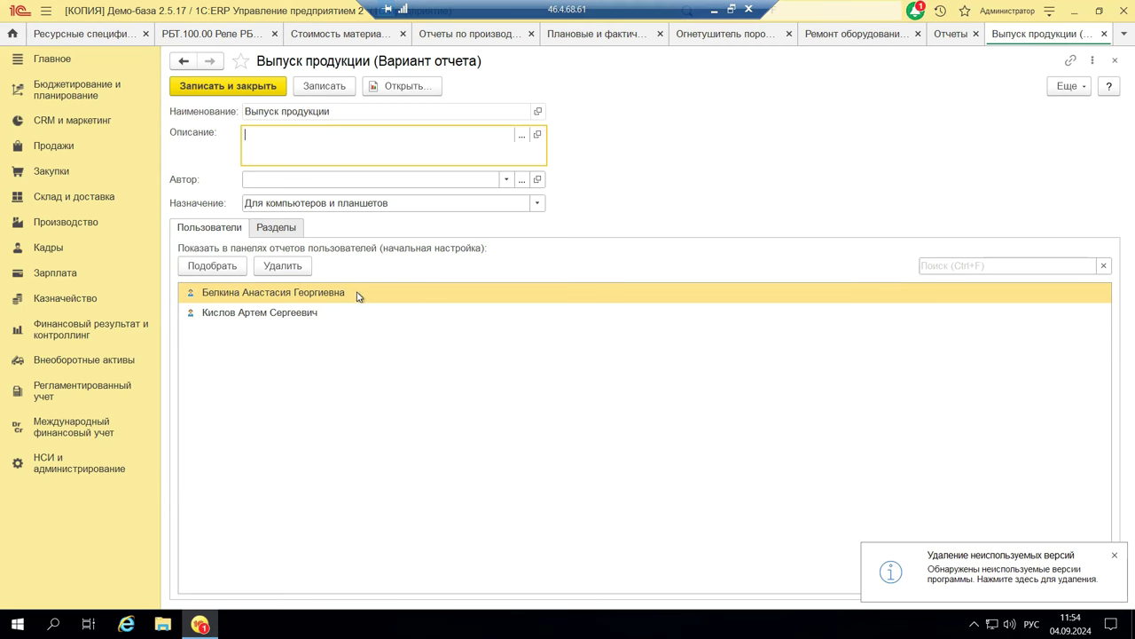
- Include the Выпуск продукции report in the Производство section and its Анализ себестоимости group
click(276, 229)
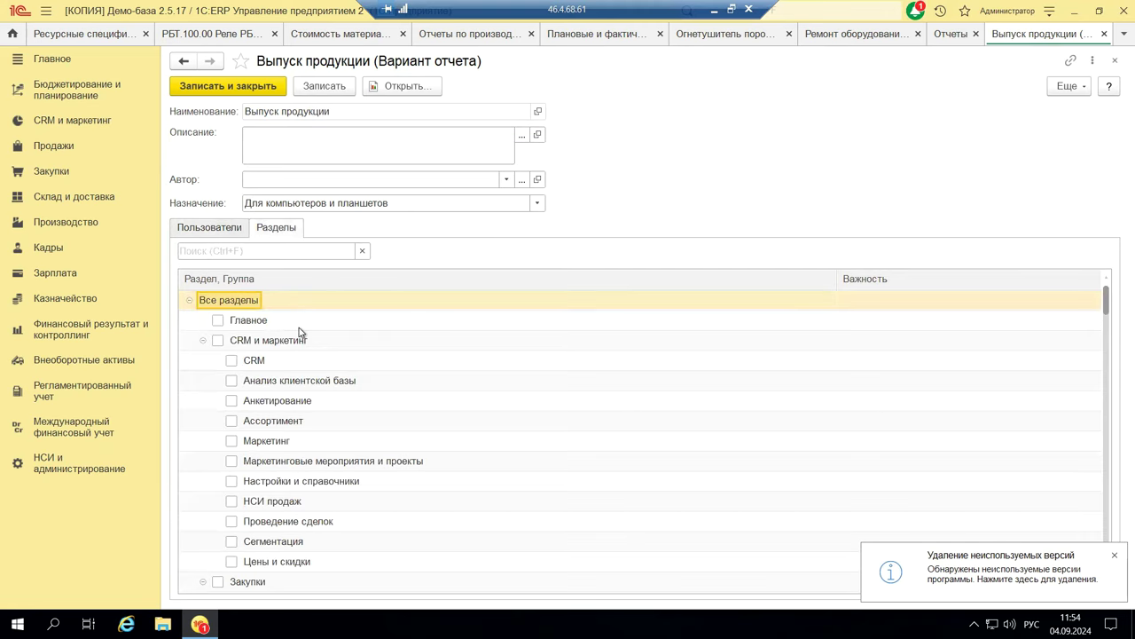
scroll(299, 327, down, 4)
scroll(299, 328, down, 4)
scroll(299, 332, down, 12)
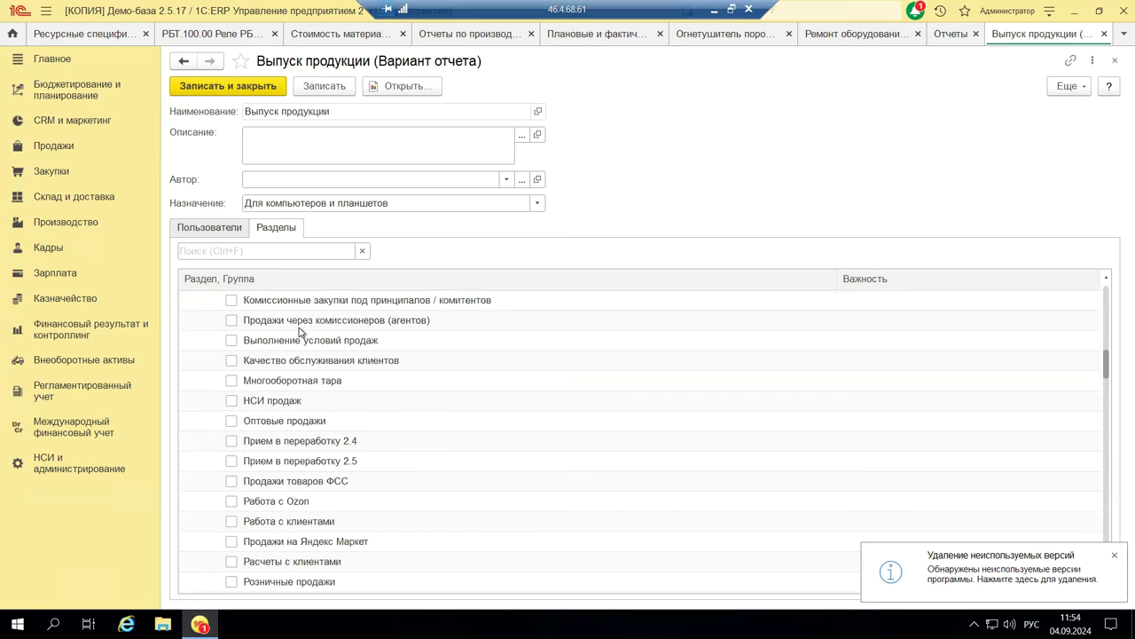
scroll(299, 327, down, 6)
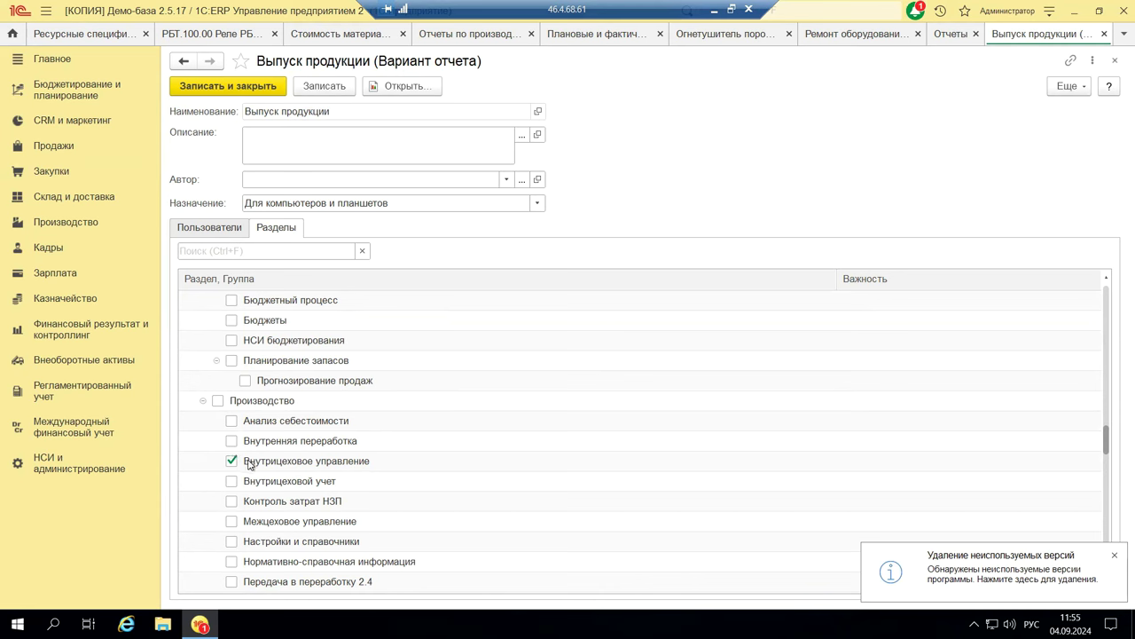
click(218, 402)
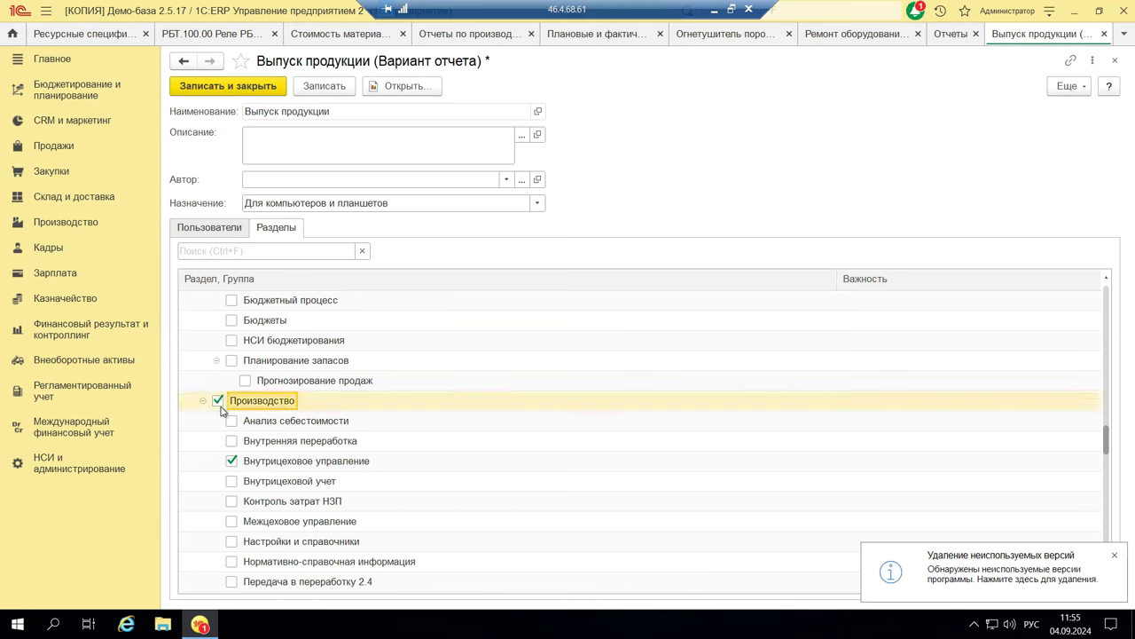
click(230, 422)
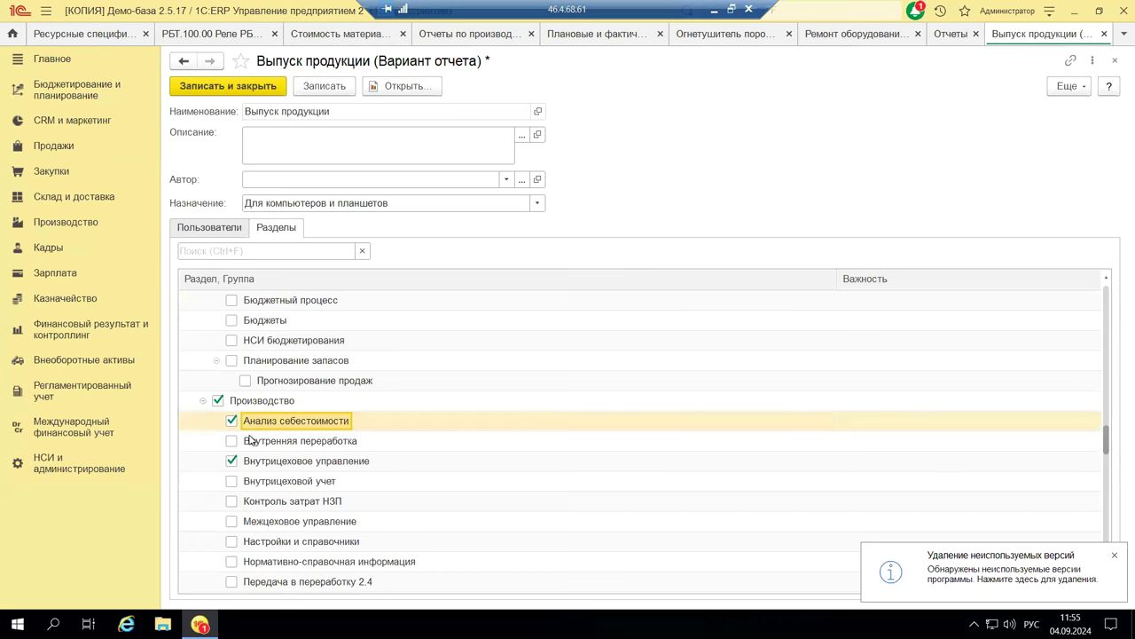
- Look through the Продажи, Закупки and Казначейство sections where the report could also be placed
scroll(251, 440, up, 15)
scroll(251, 440, up, 3)
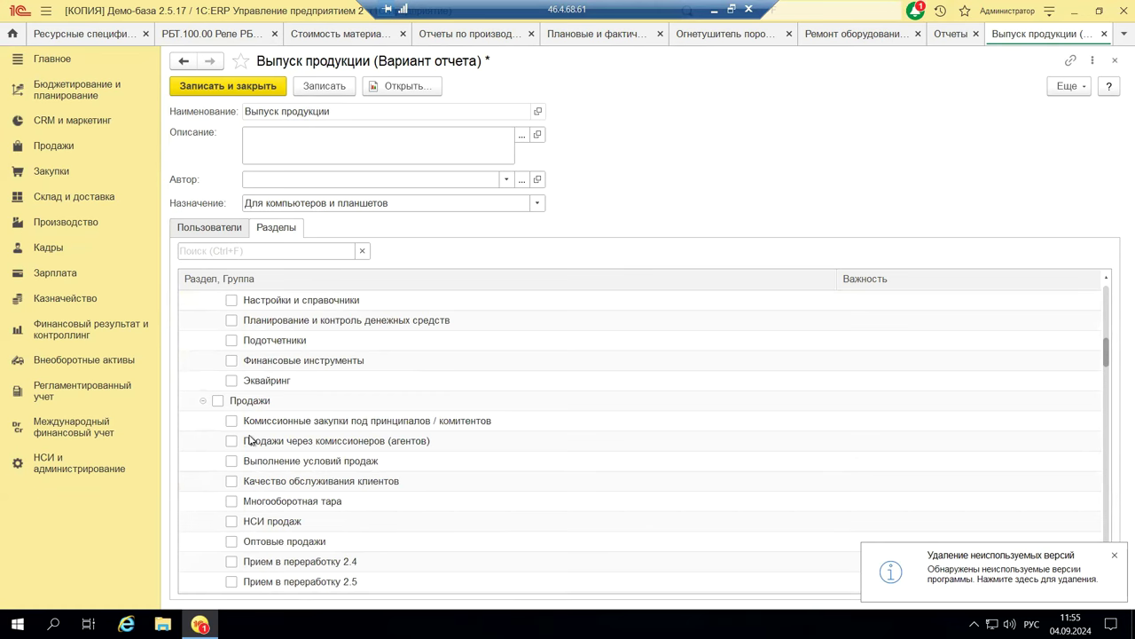
scroll(251, 440, up, 6)
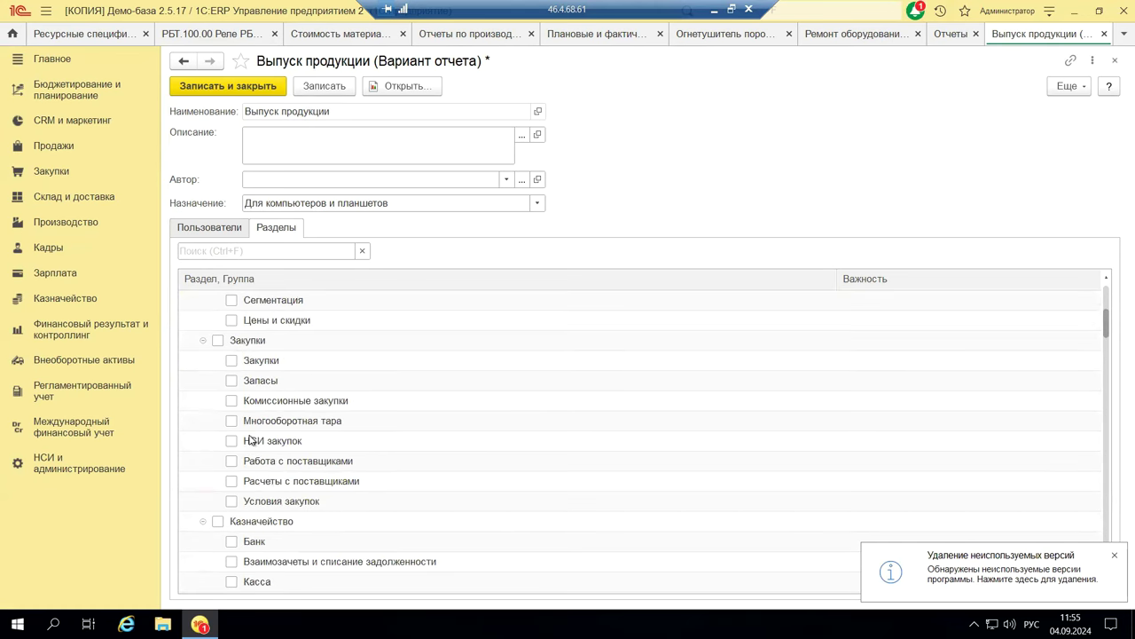
scroll(251, 440, down, 4)
scroll(251, 440, up, 2)
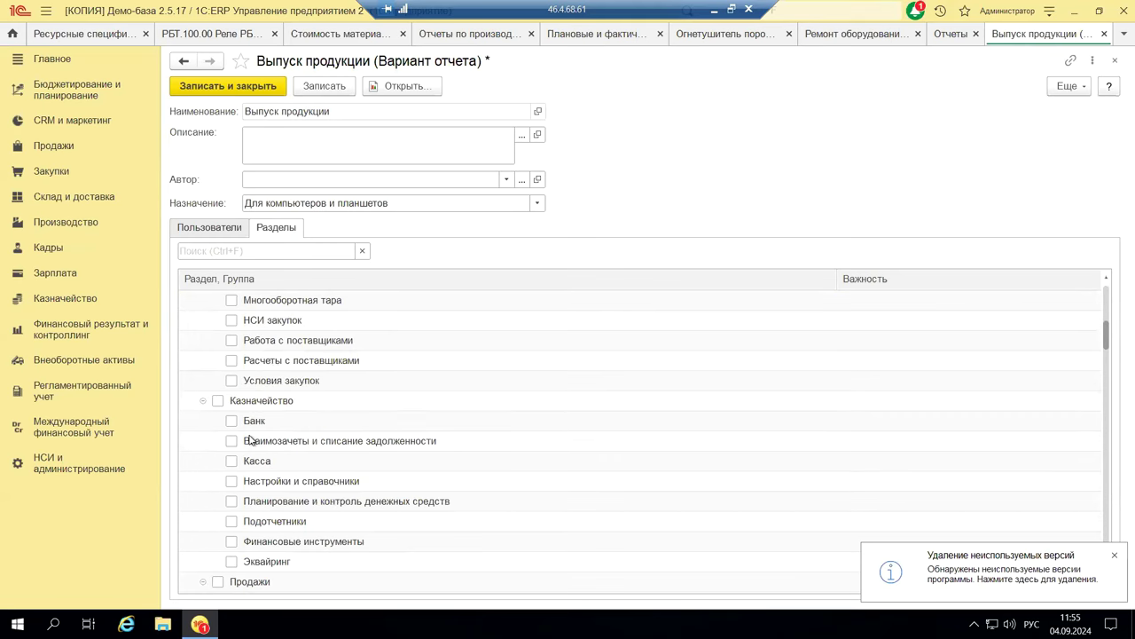
- Try including the Выпуск продукции report in the Казначейство section and its Касса group
click(218, 401)
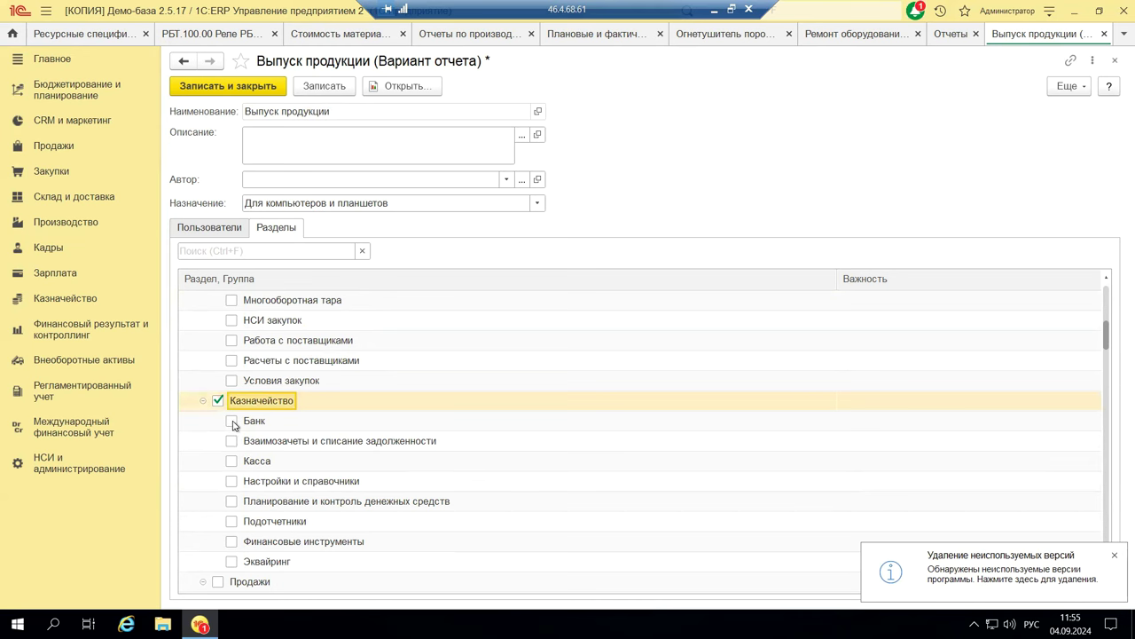
click(233, 422)
click(232, 422)
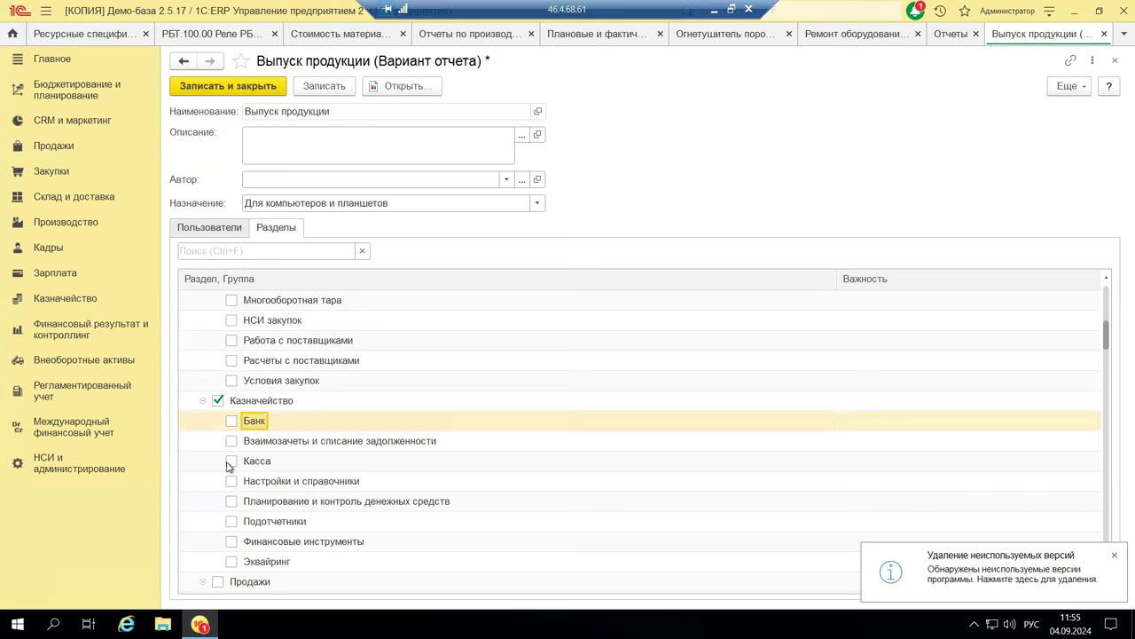
click(230, 462)
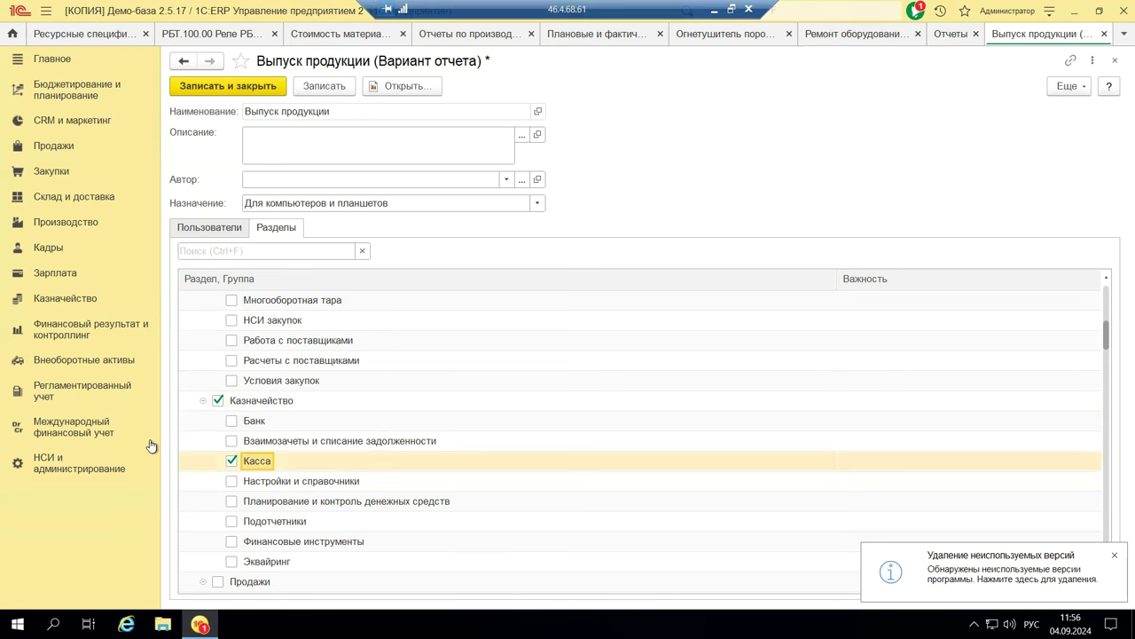
- Check the users chosen for the Выпуск продукции report variant and close it without saving the changes
click(220, 230)
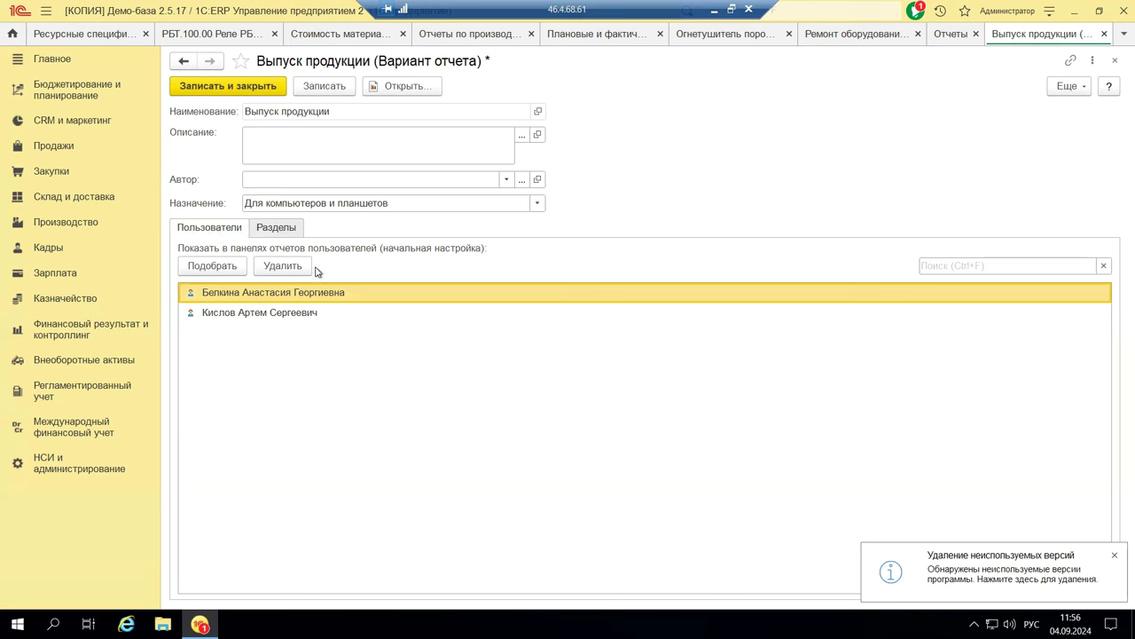
click(1115, 61)
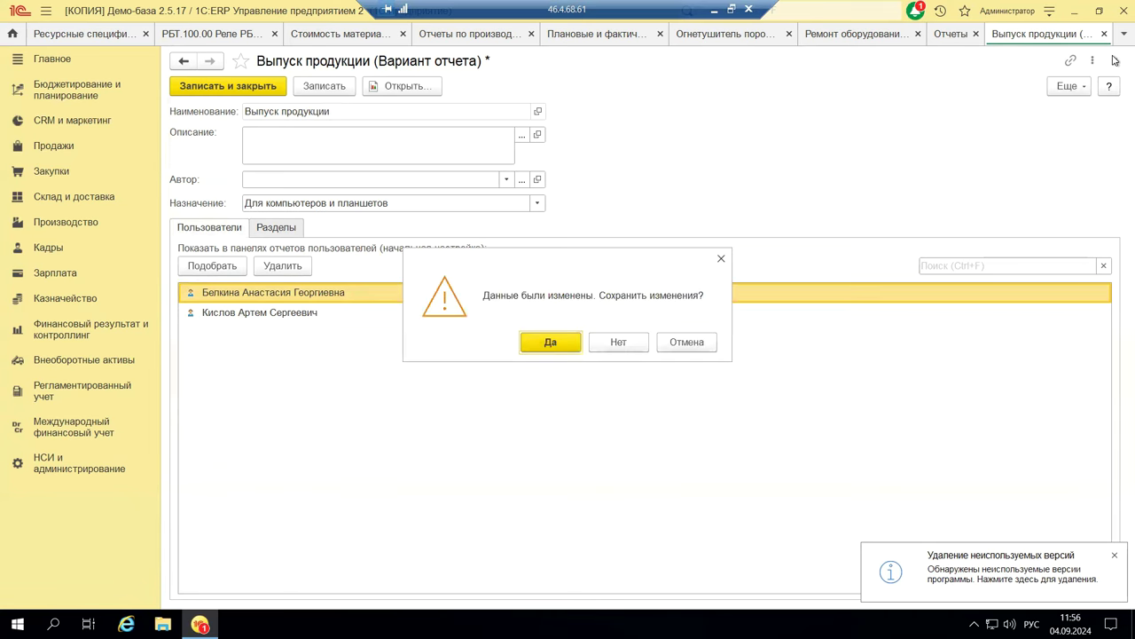
click(611, 345)
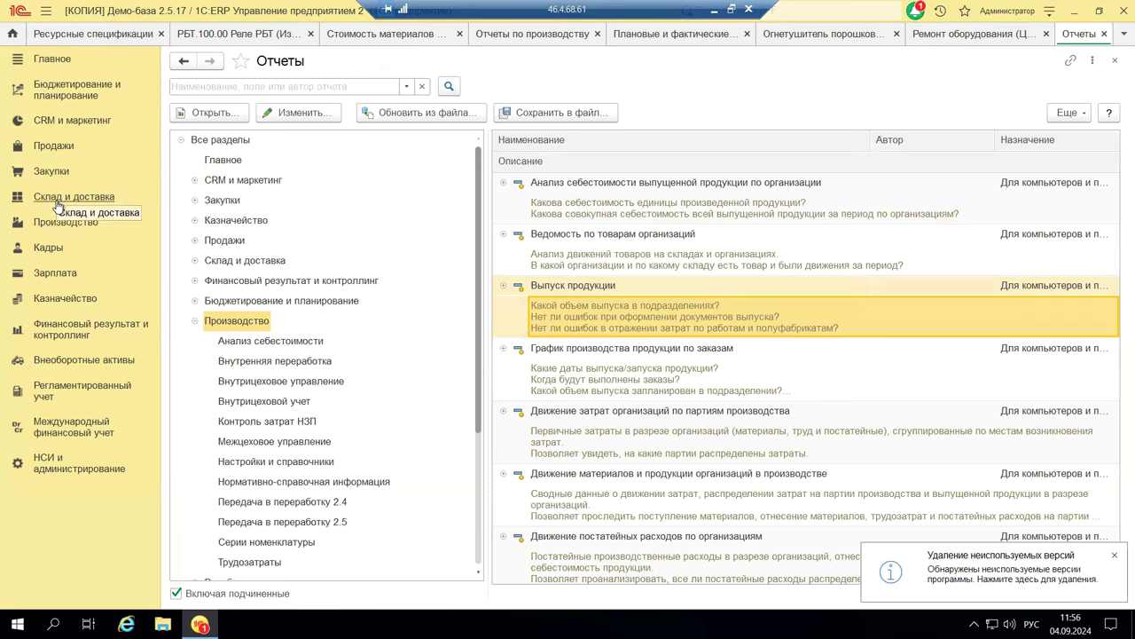
- Open the sales reports, go from there to the list of all reports and select График производства продукции по заказам
click(68, 147)
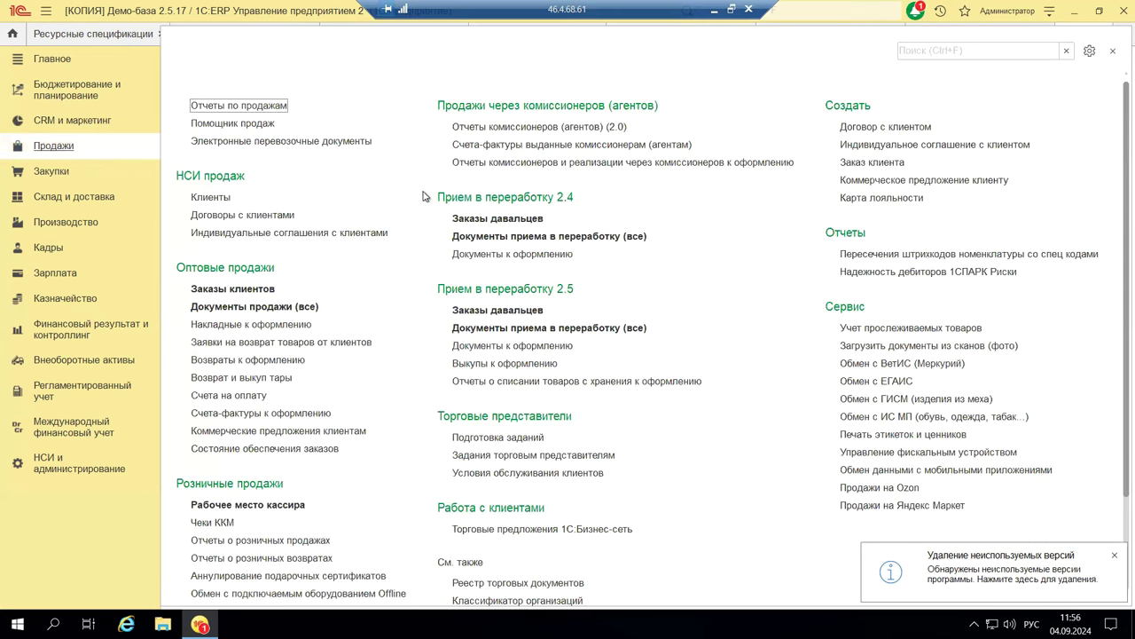
click(258, 107)
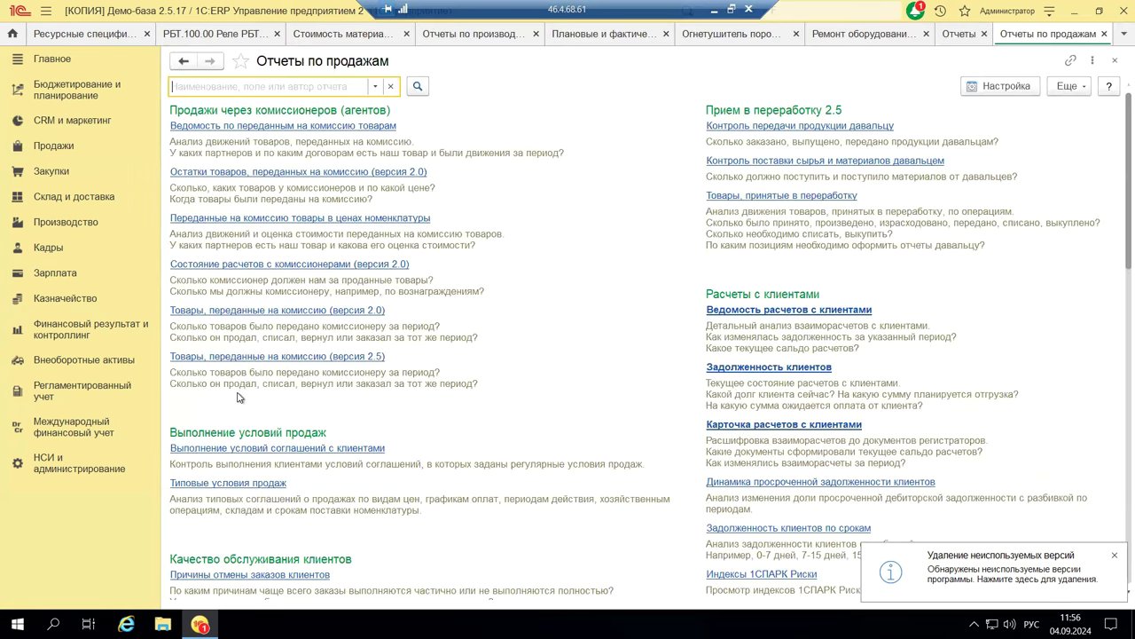
scroll(237, 397, down, 10)
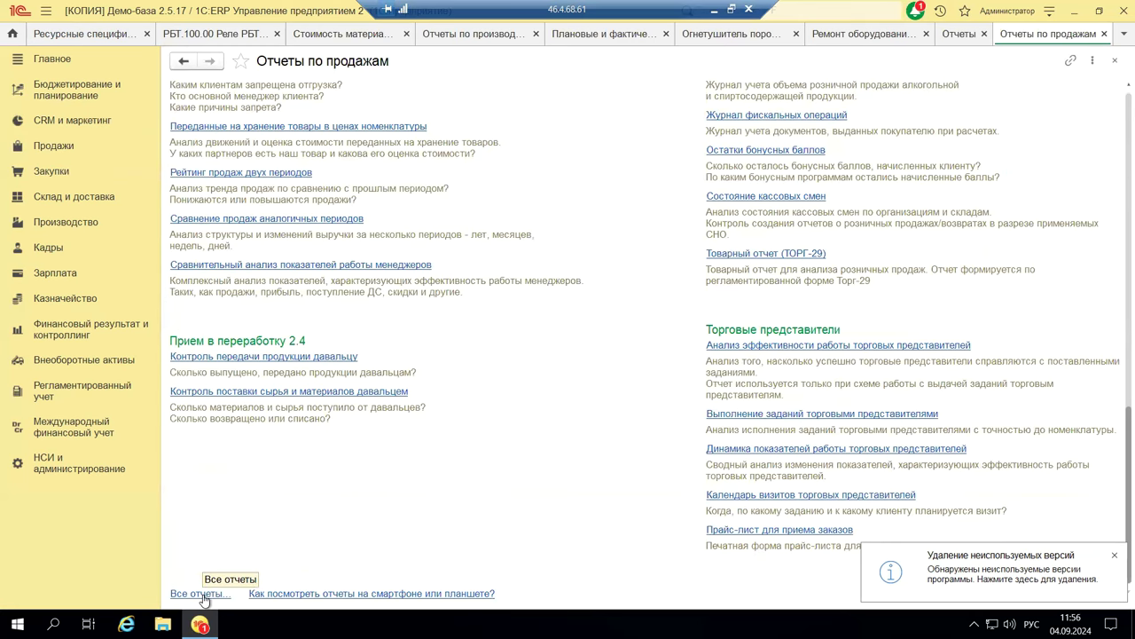
click(202, 594)
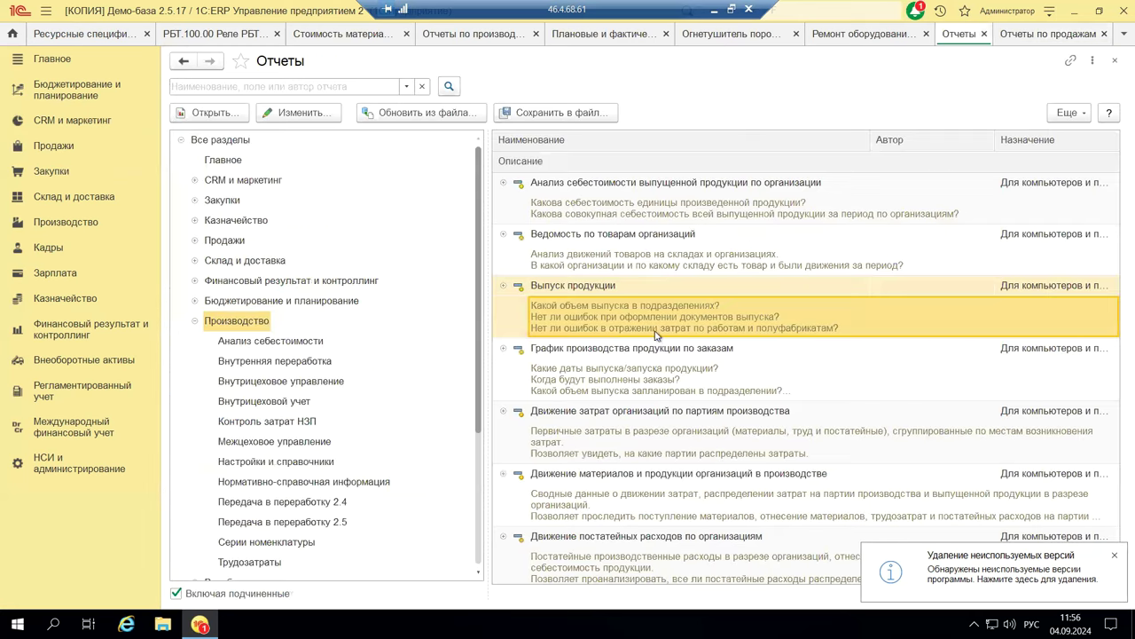
click(631, 367)
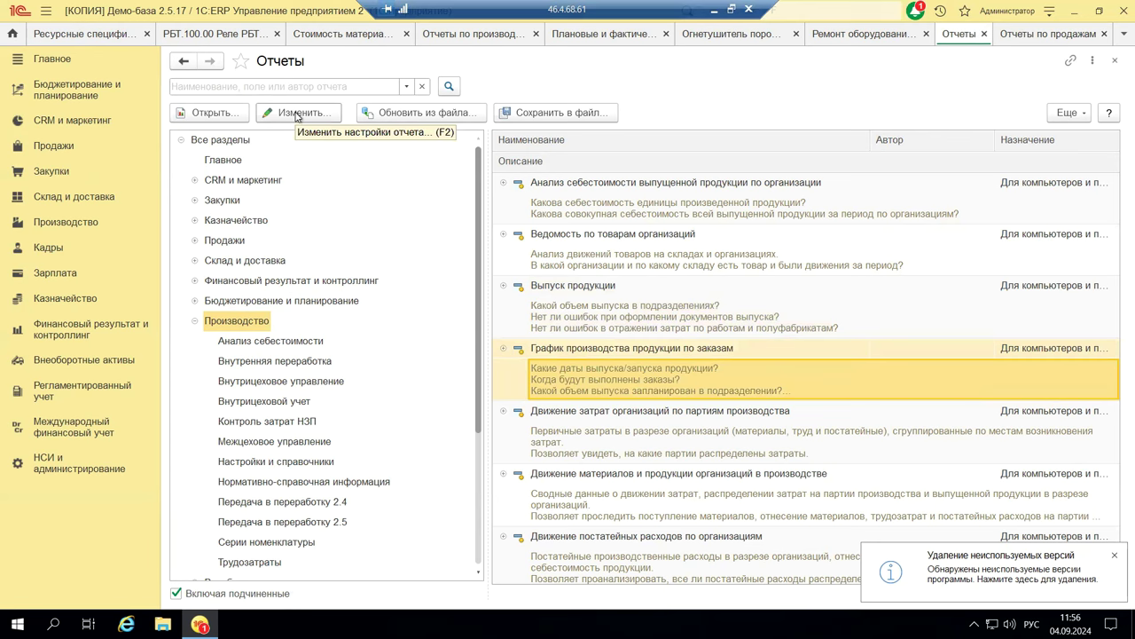
- Close the list of all reports and the sales reports, and display the commands of the Производство section
click(1117, 61)
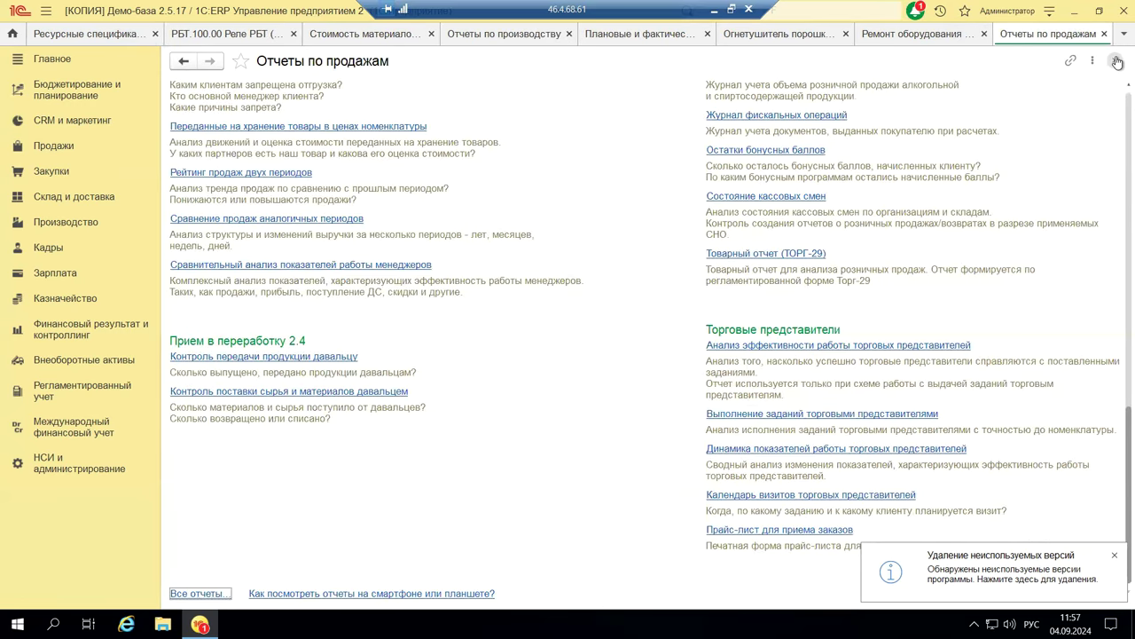
click(1117, 61)
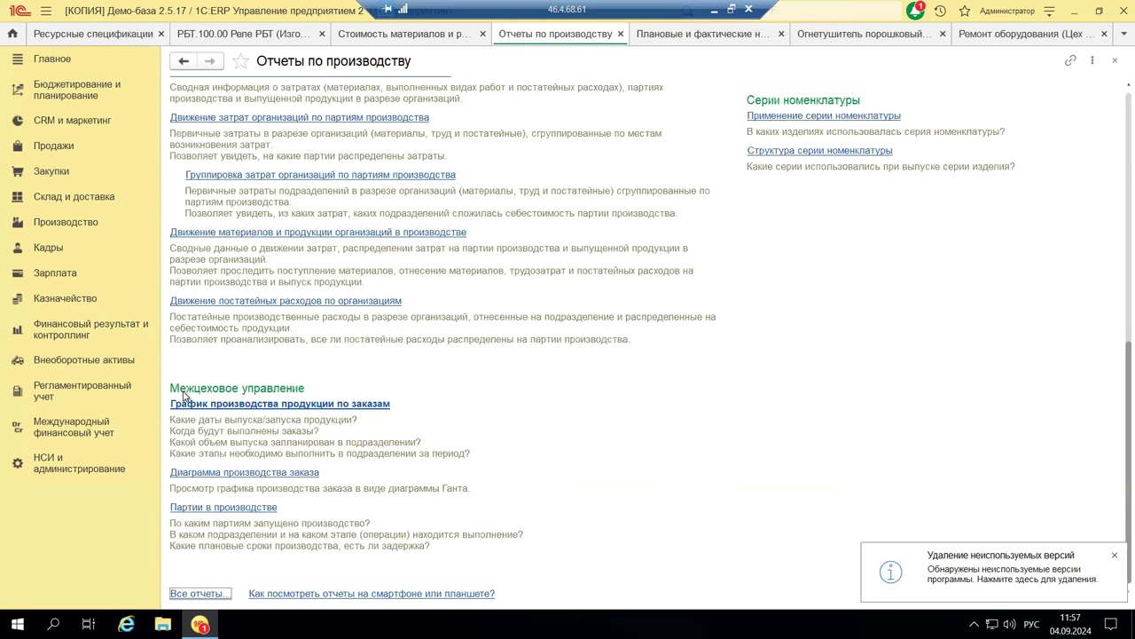
click(65, 225)
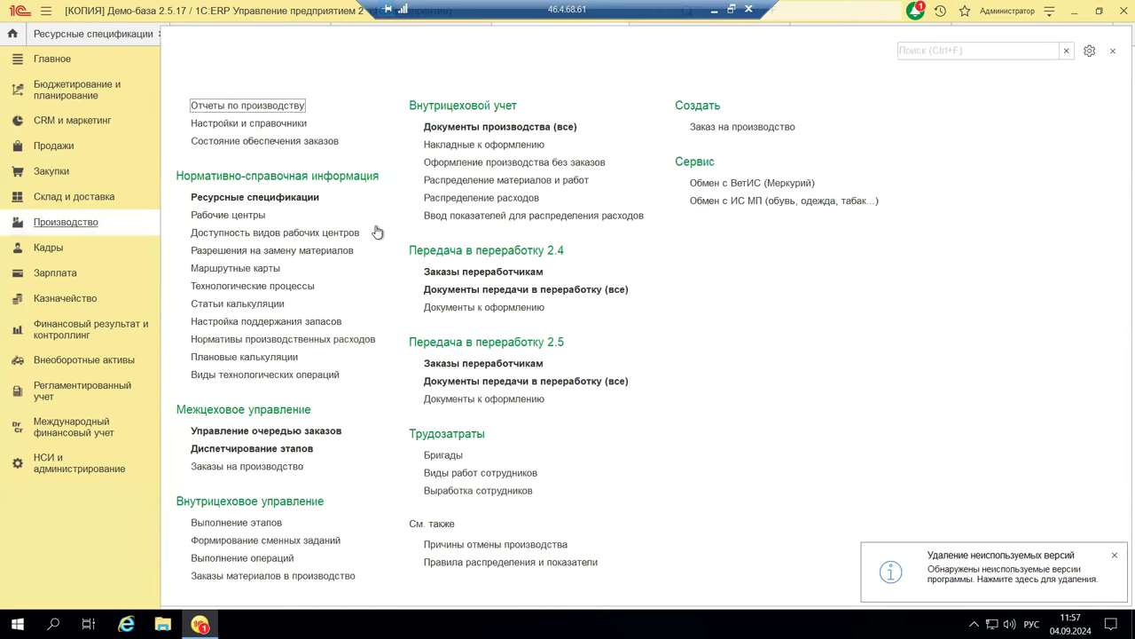
- Switch to the PowerPoint presentation on resource specification types and show slide 15
click(714, 11)
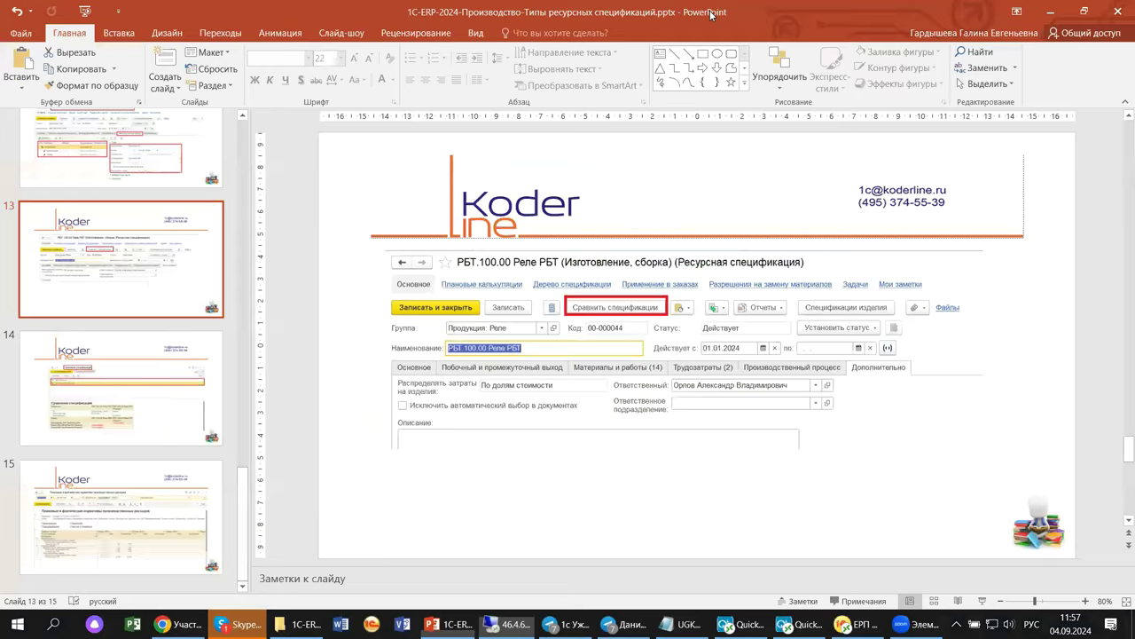
click(131, 538)
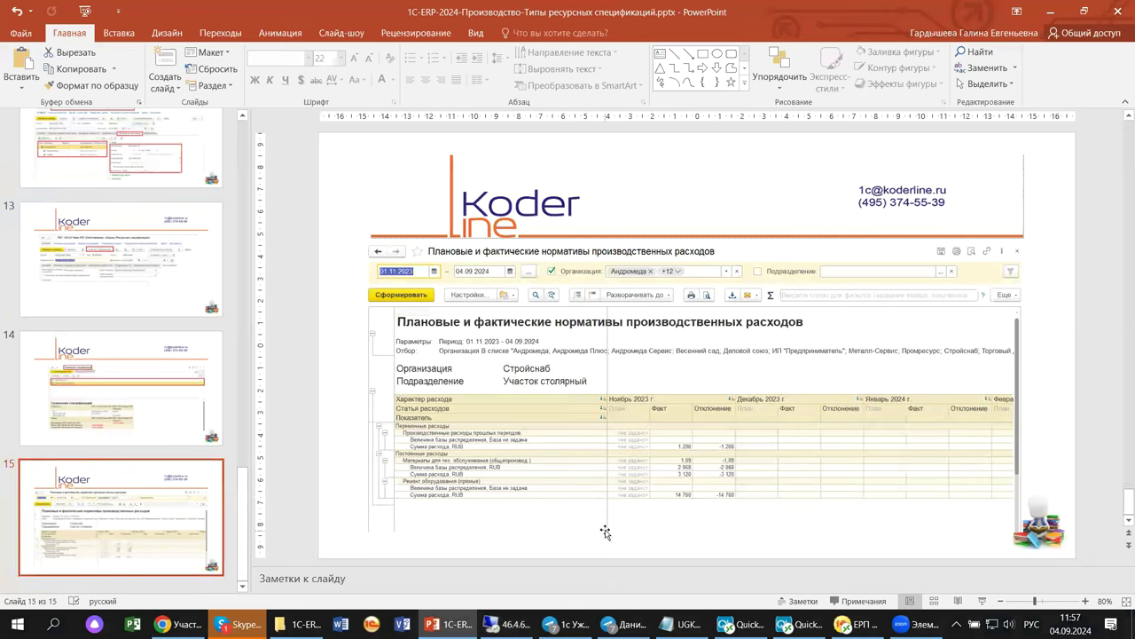